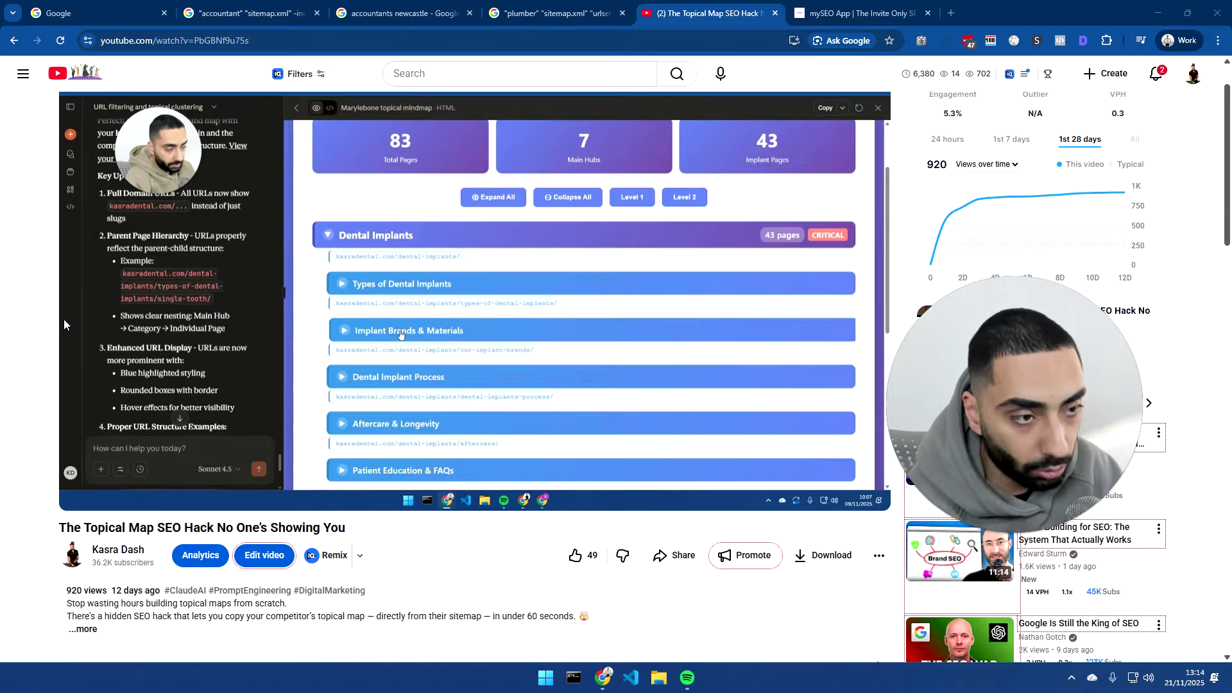
Look through the mySEO App landing page and the AI overview on why topical authority is important
{"action": "key", "text": "ctrl+Tab"}
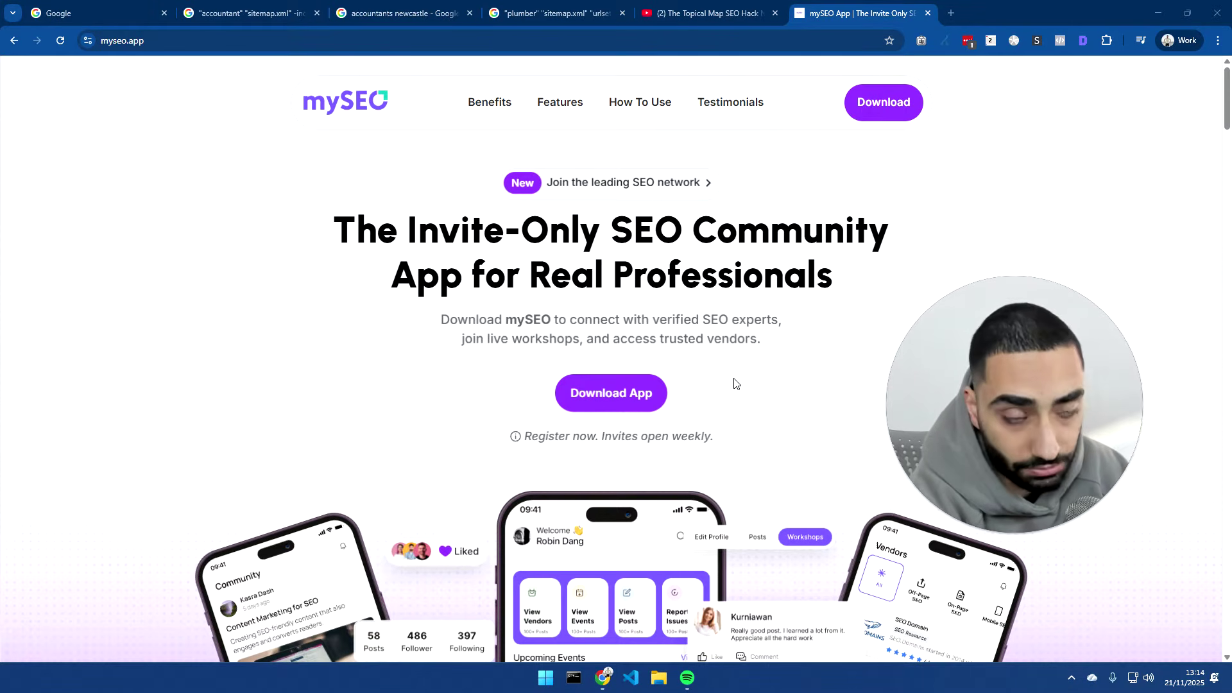
{"action": "scroll", "coordinate": [711, 384], "scroll_direction": "down", "scroll_amount": 10}
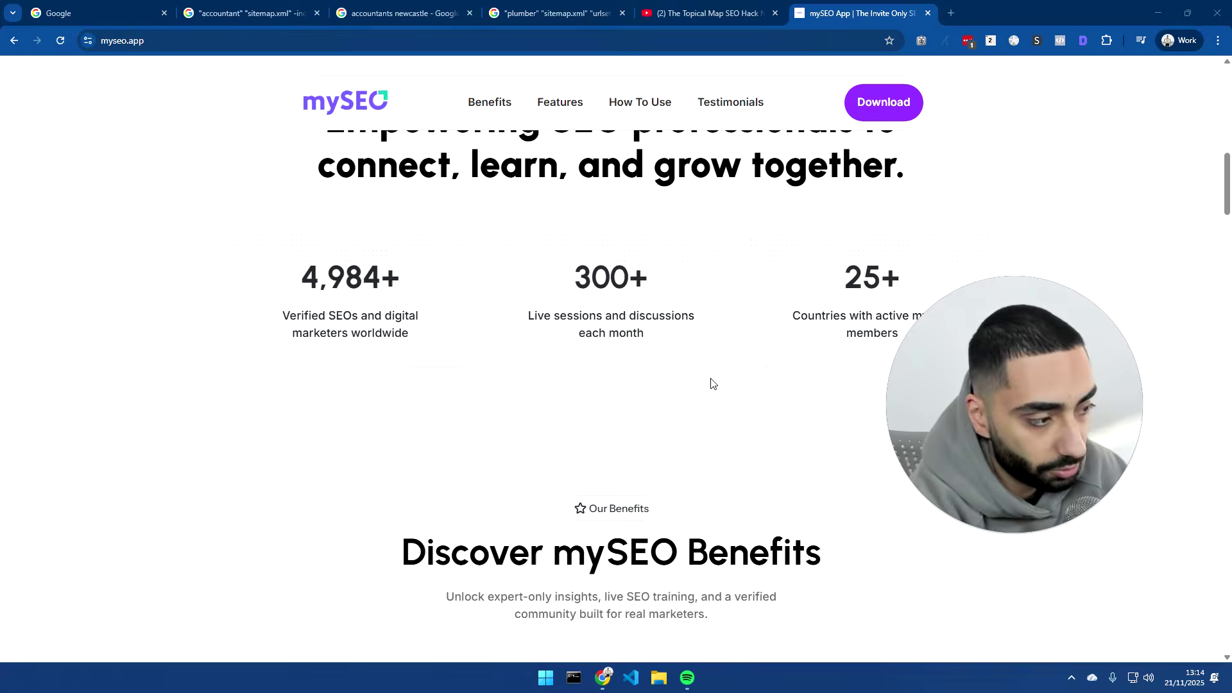
{"action": "scroll", "coordinate": [711, 384], "scroll_direction": "down", "scroll_amount": 12}
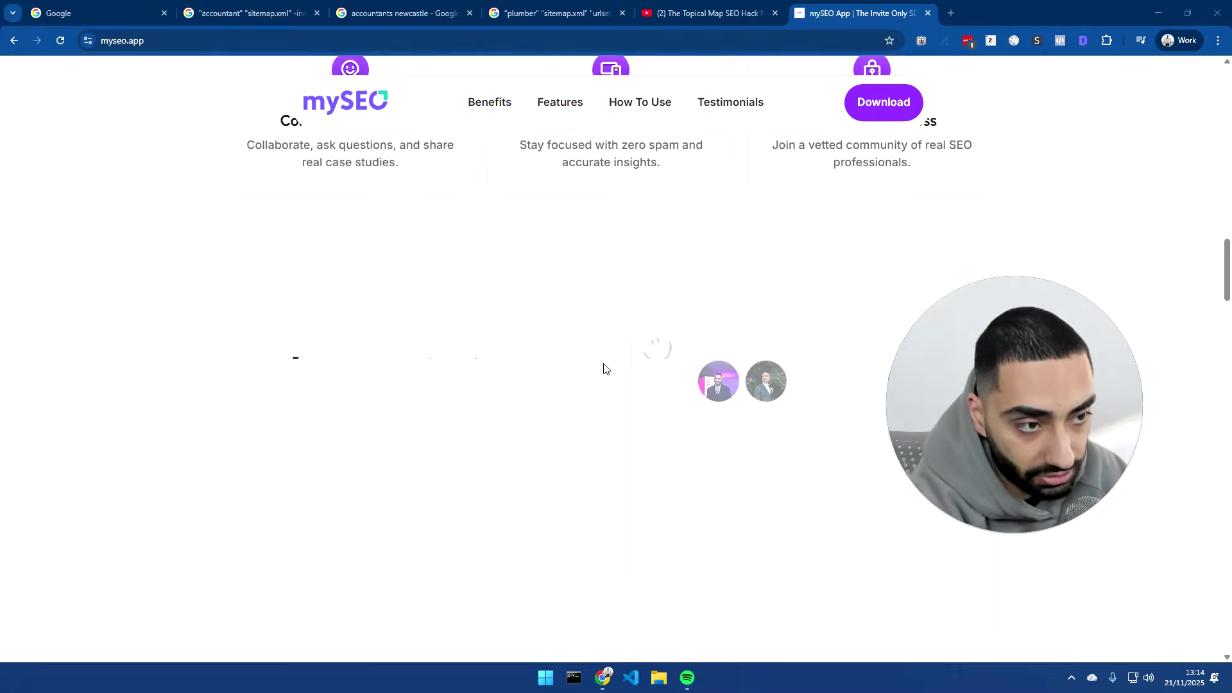
{"action": "scroll", "coordinate": [550, 363], "scroll_direction": "down", "scroll_amount": 1}
{"action": "scroll", "coordinate": [569, 363], "scroll_direction": "down", "scroll_amount": 4}
{"action": "scroll", "coordinate": [568, 366], "scroll_direction": "up", "scroll_amount": 1}
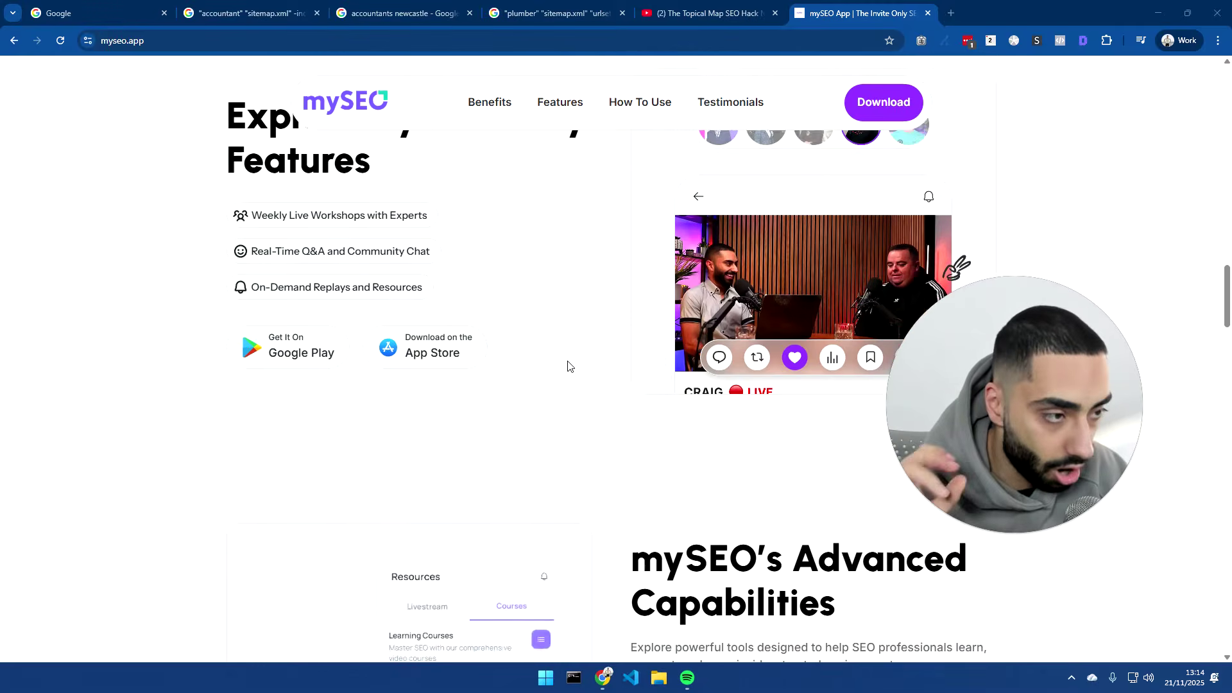
{"action": "scroll", "coordinate": [567, 366], "scroll_direction": "up", "scroll_amount": 1}
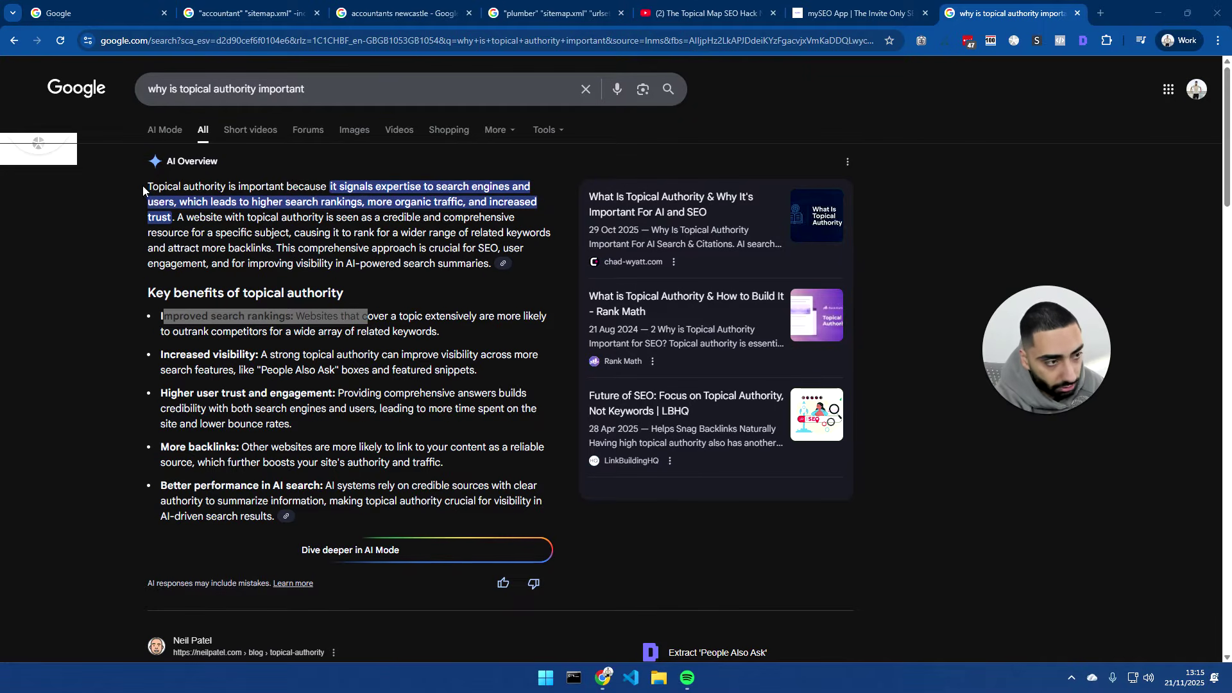
{"action": "left_click_drag", "start_coordinate": [150, 188], "coordinate": [194, 203]}
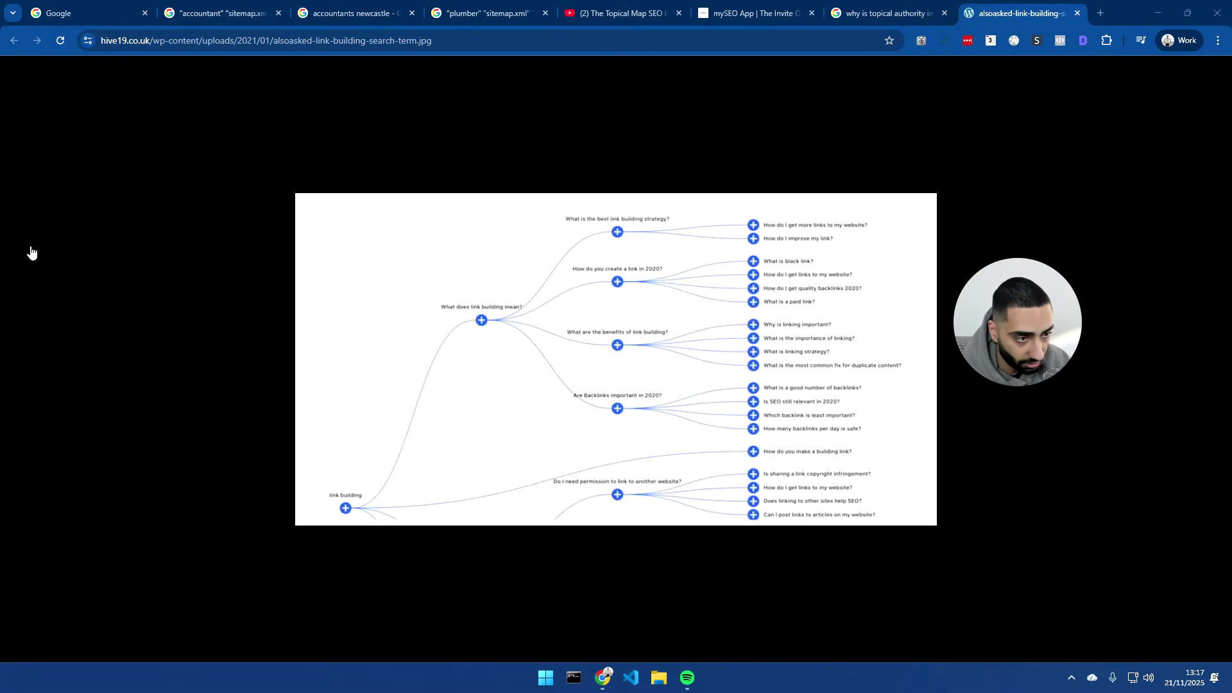
Open the Robson Laidler website in a separate tab from the "accountants newcastle" search results and switch to it
{"action": "key", "text": "ctrl+3"}
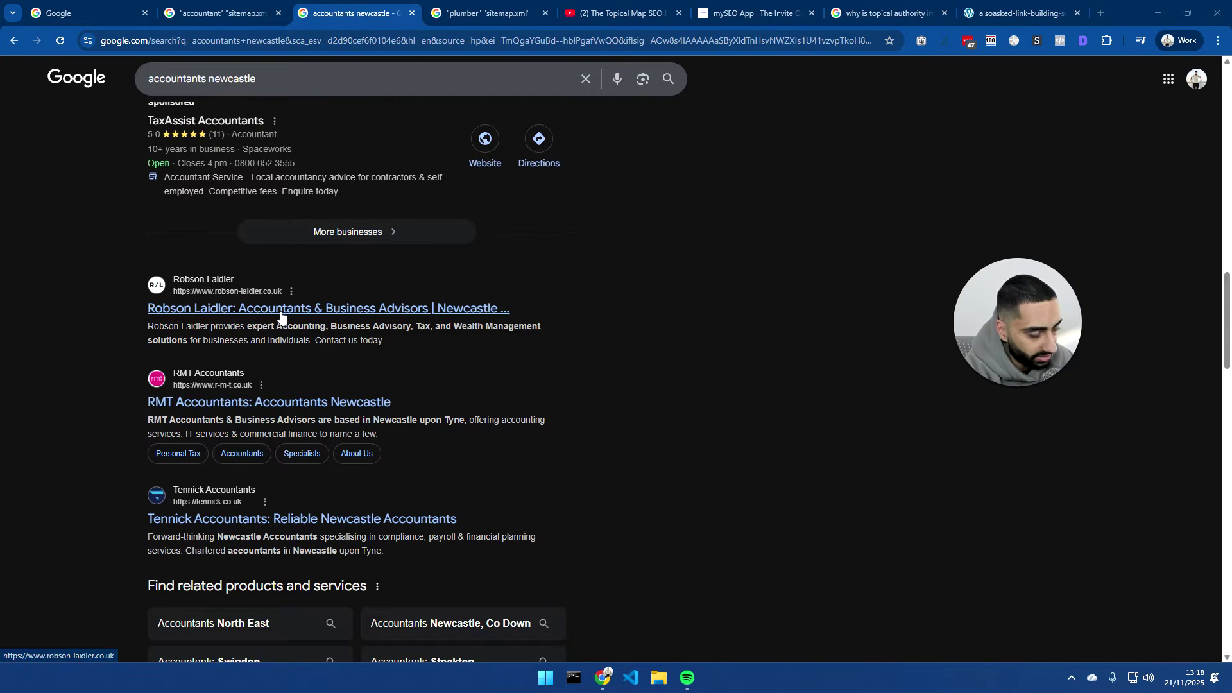
{"action": "middle_click", "coordinate": [218, 318]}
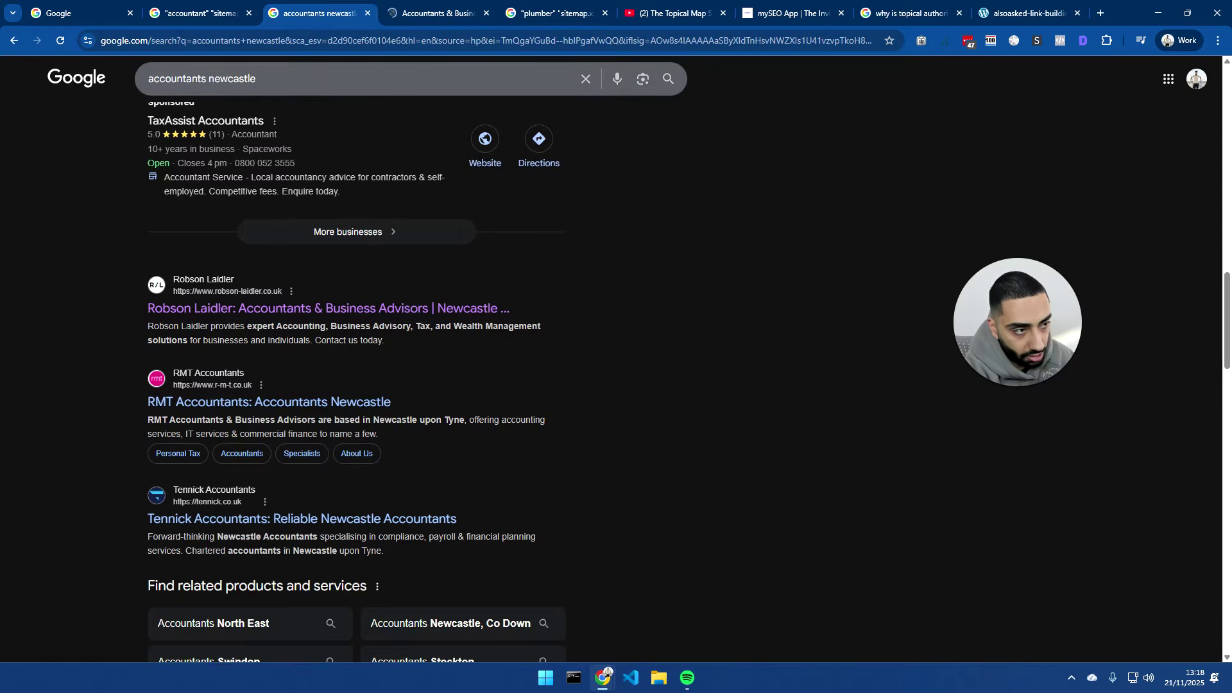
{"action": "left_click_drag", "start_coordinate": [154, 78], "coordinate": [256, 79]}
{"action": "left_click", "coordinate": [674, 365]}
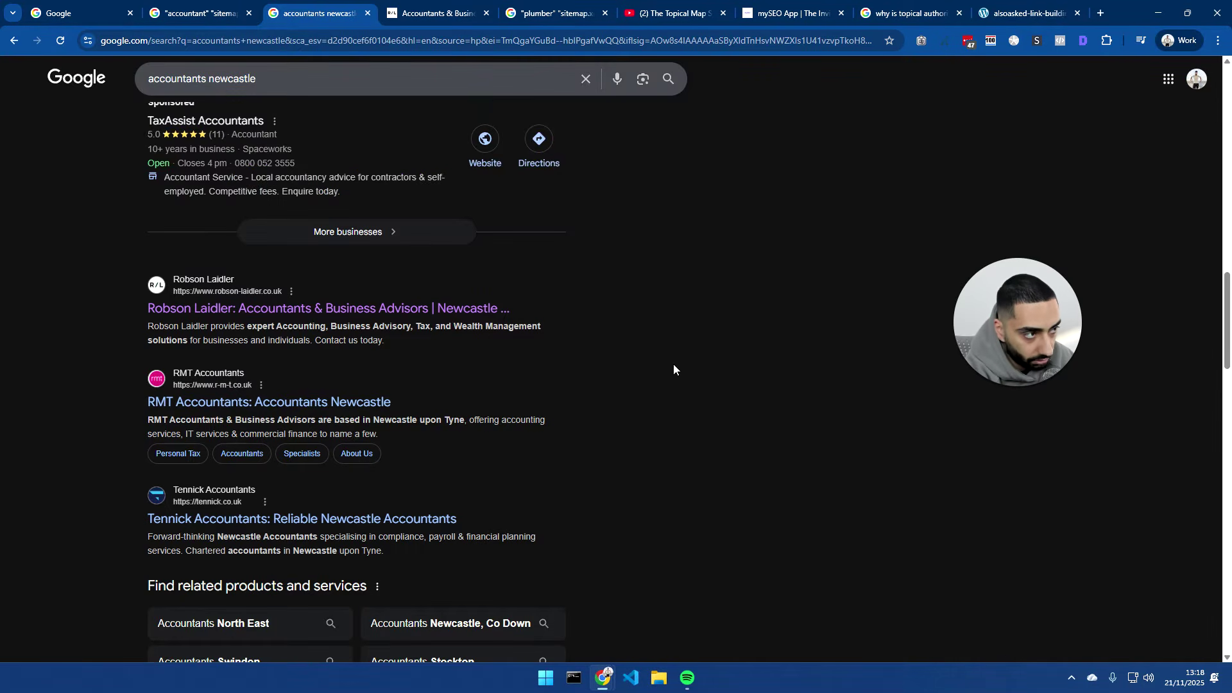
{"action": "key", "text": "ctrl+4"}
Load the robots.txt file of the robson-laidler.co.uk site
{"action": "key", "text": "Down"}
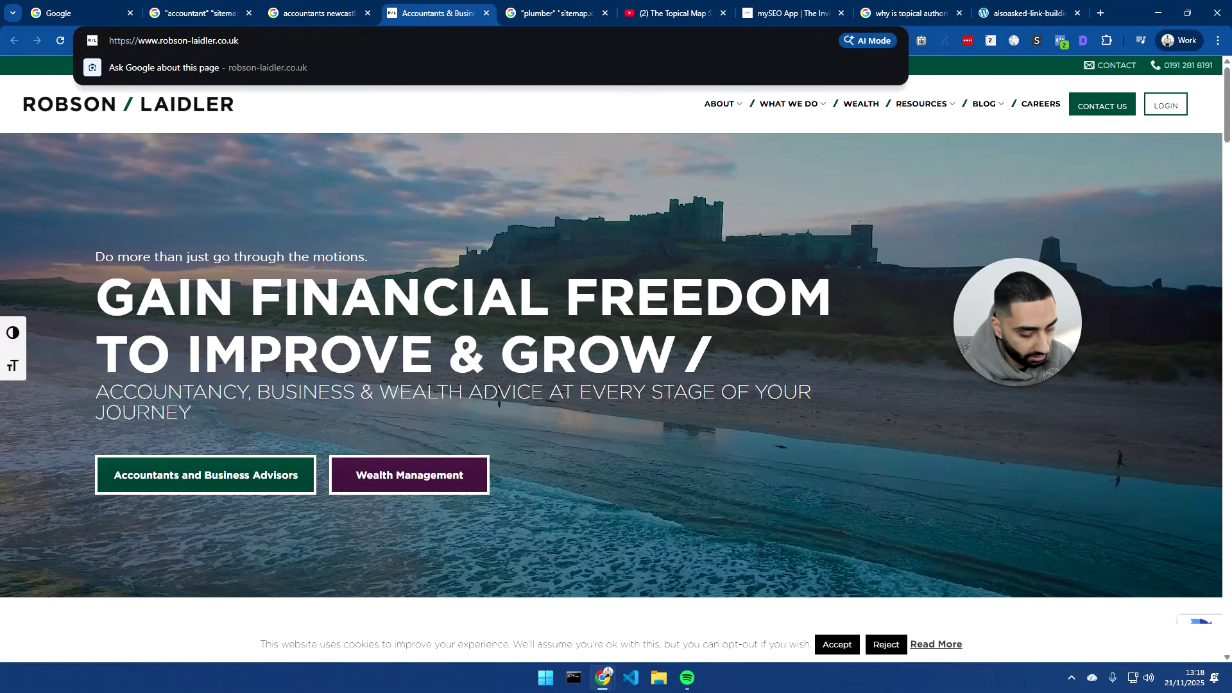
{"action": "type", "text": "/robots"}
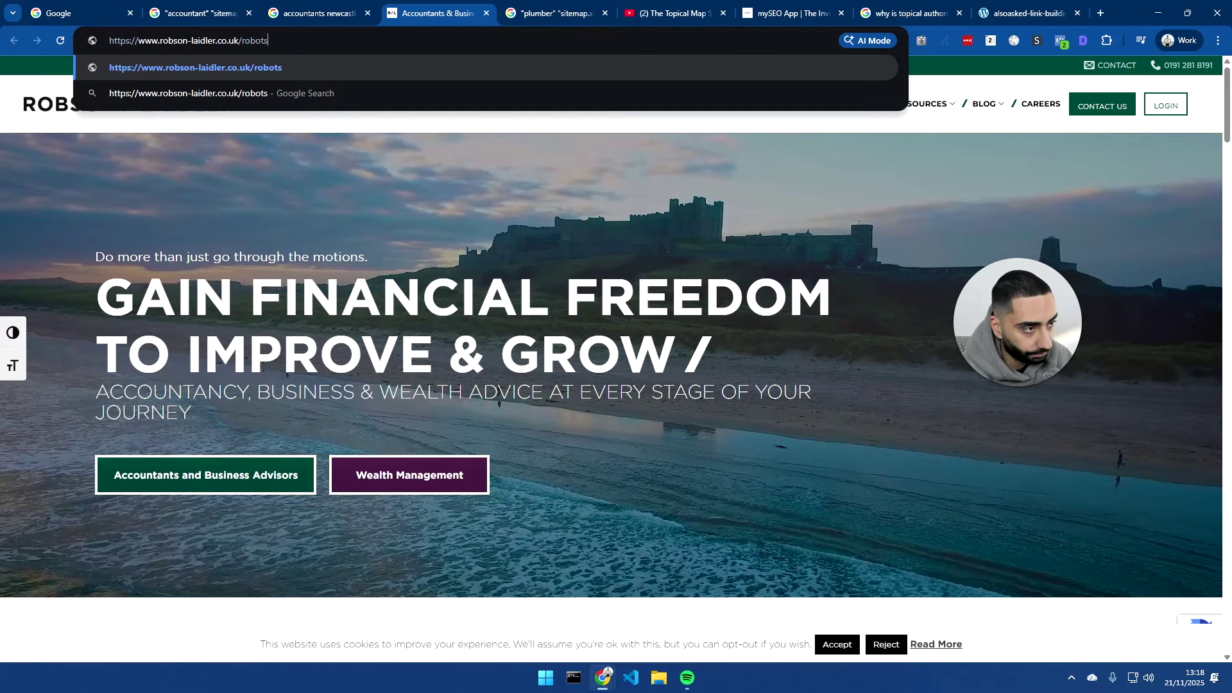
{"action": "type", "text": ".txt"}
{"action": "key", "text": "Return"}
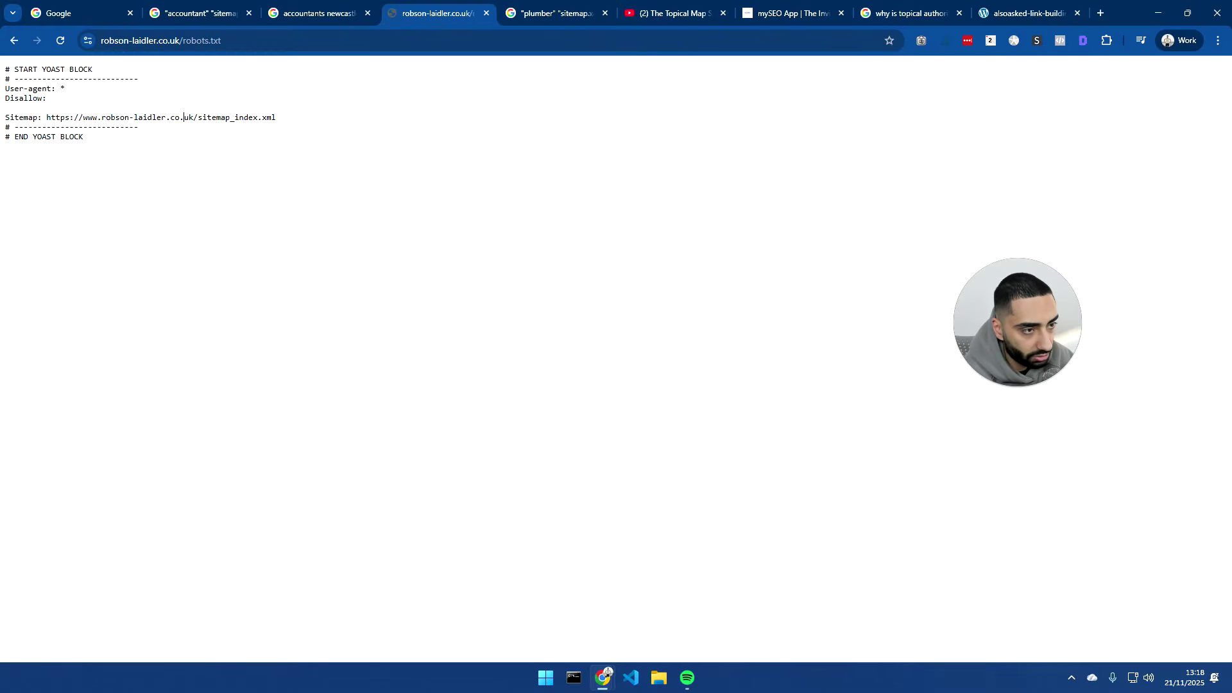
Open the sitemap_index.xml address listed in the Robson Laidler robots.txt file in a new tab
{"action": "left_click_drag", "start_coordinate": [4, 117], "coordinate": [121, 118]}
{"action": "left_click_drag", "start_coordinate": [43, 118], "coordinate": [282, 120]}
{"action": "right_click", "coordinate": [256, 119]}
{"action": "left_click", "coordinate": [316, 176]}
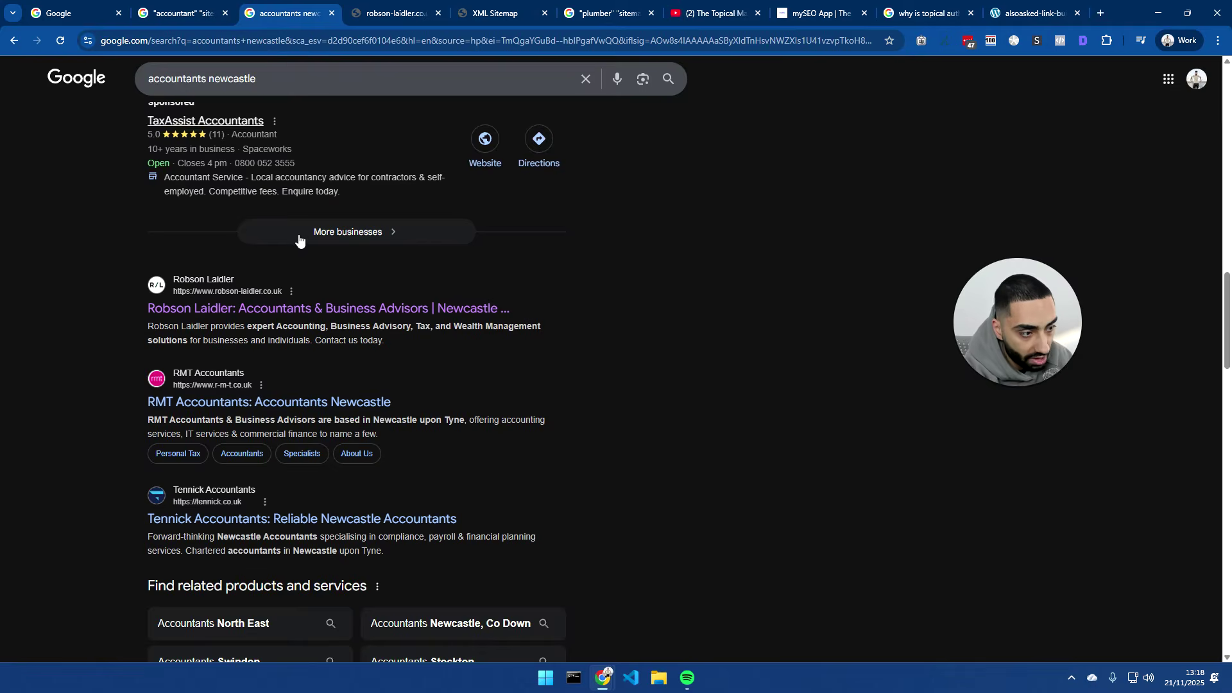
Return to Robson Laidler's XML sitemap index and open its post sitemap
{"action": "left_click", "coordinate": [289, 13]}
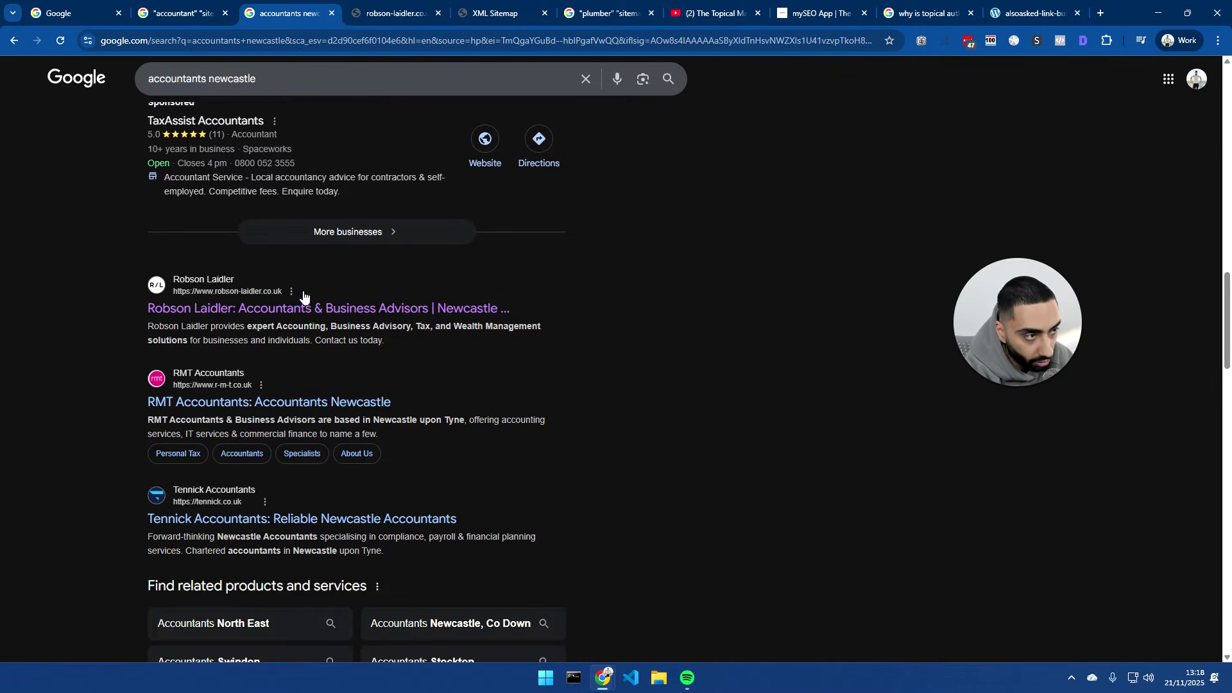
{"action": "left_click", "coordinate": [467, 11]}
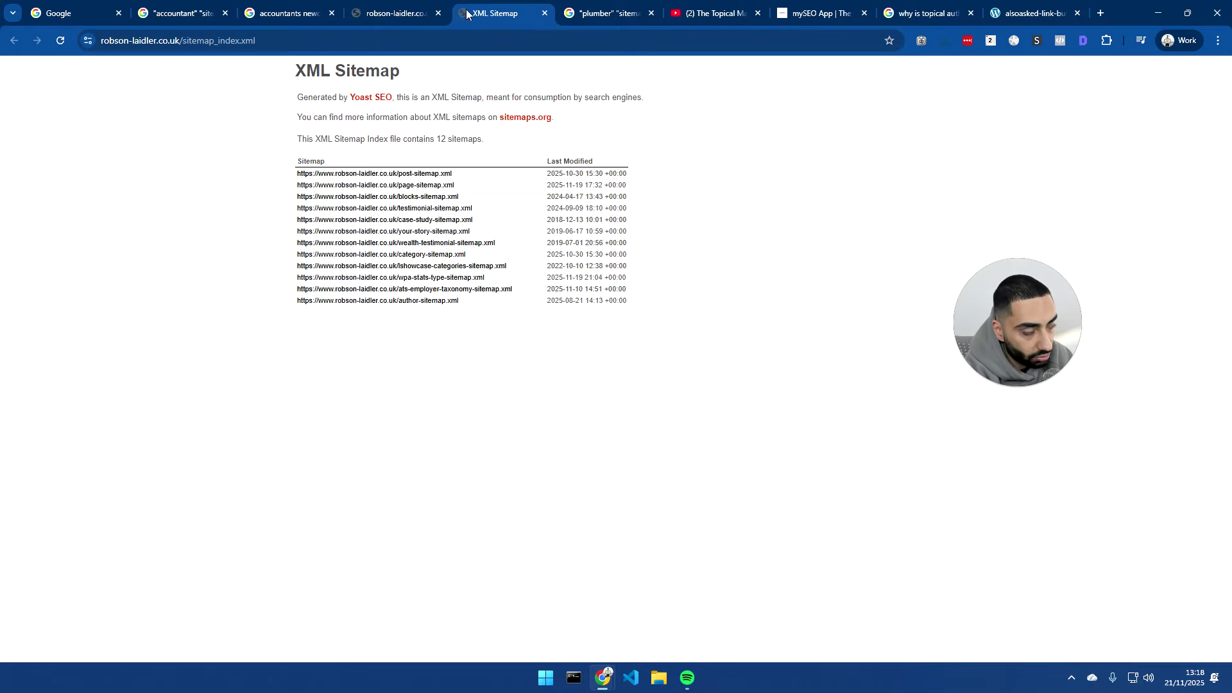
{"action": "left_click", "coordinate": [403, 174]}
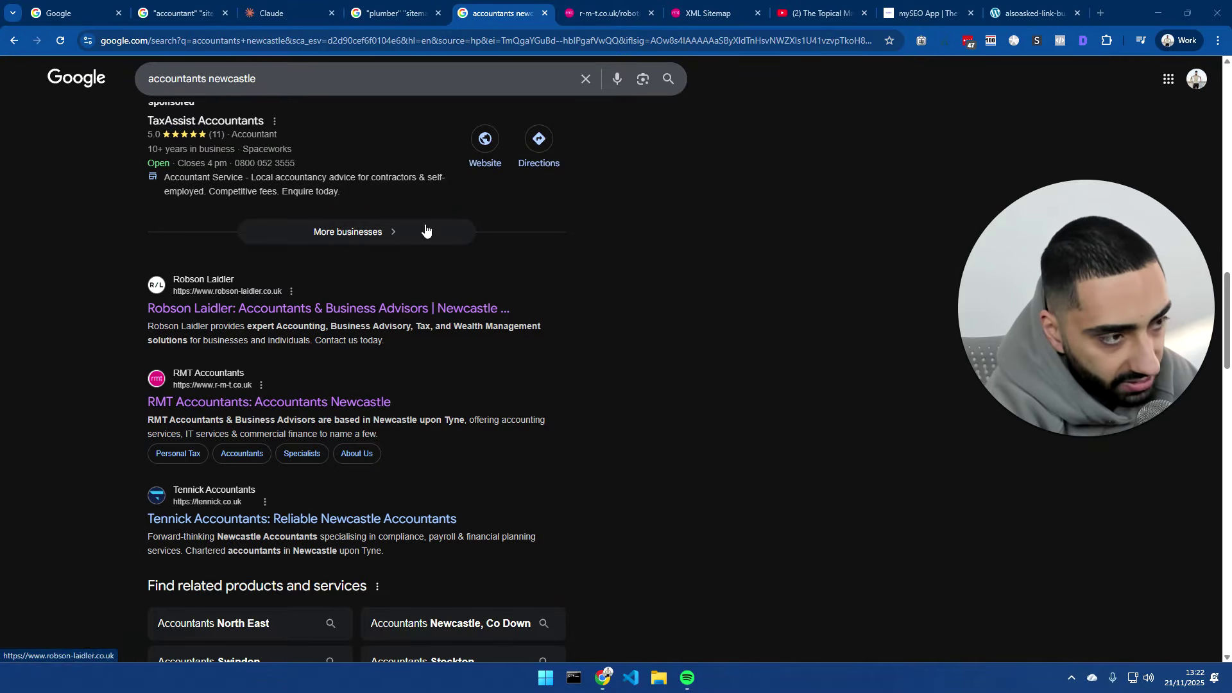
Switch to Claude and review the drafted competitor sitemap prompt, from its hierarchy instructions through the pasted Robson Laidler URLs
{"action": "left_click", "coordinate": [291, 8]}
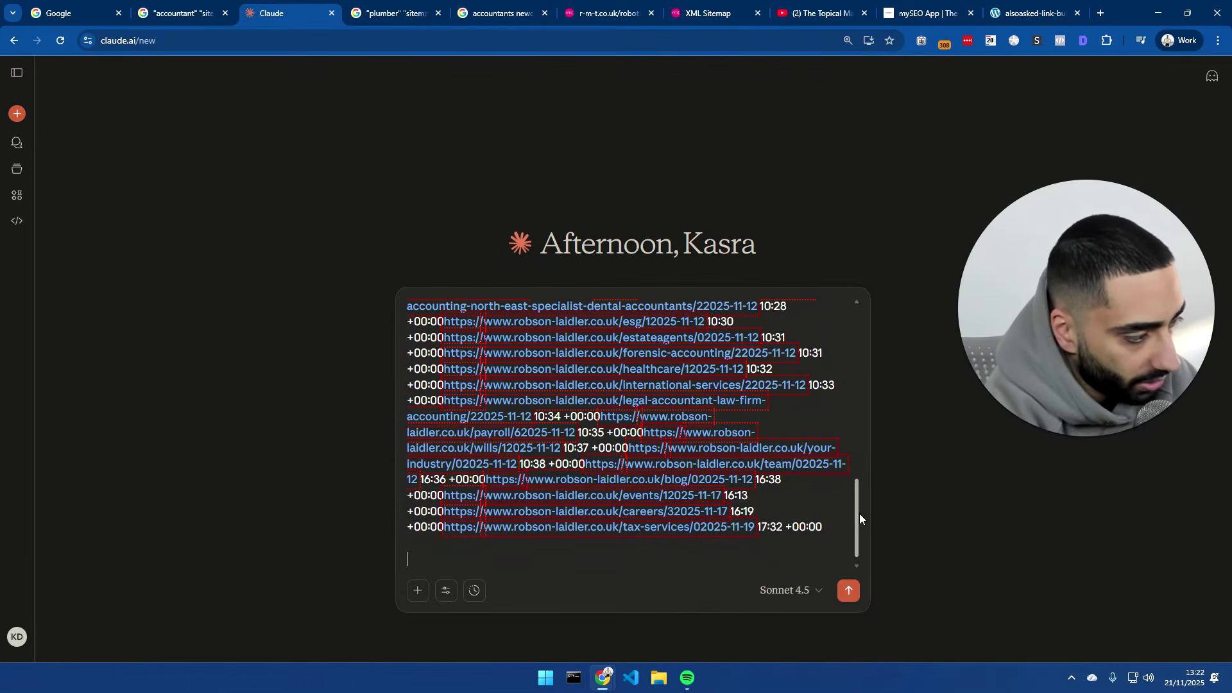
{"action": "left_click_drag", "start_coordinate": [859, 514], "coordinate": [859, 332]}
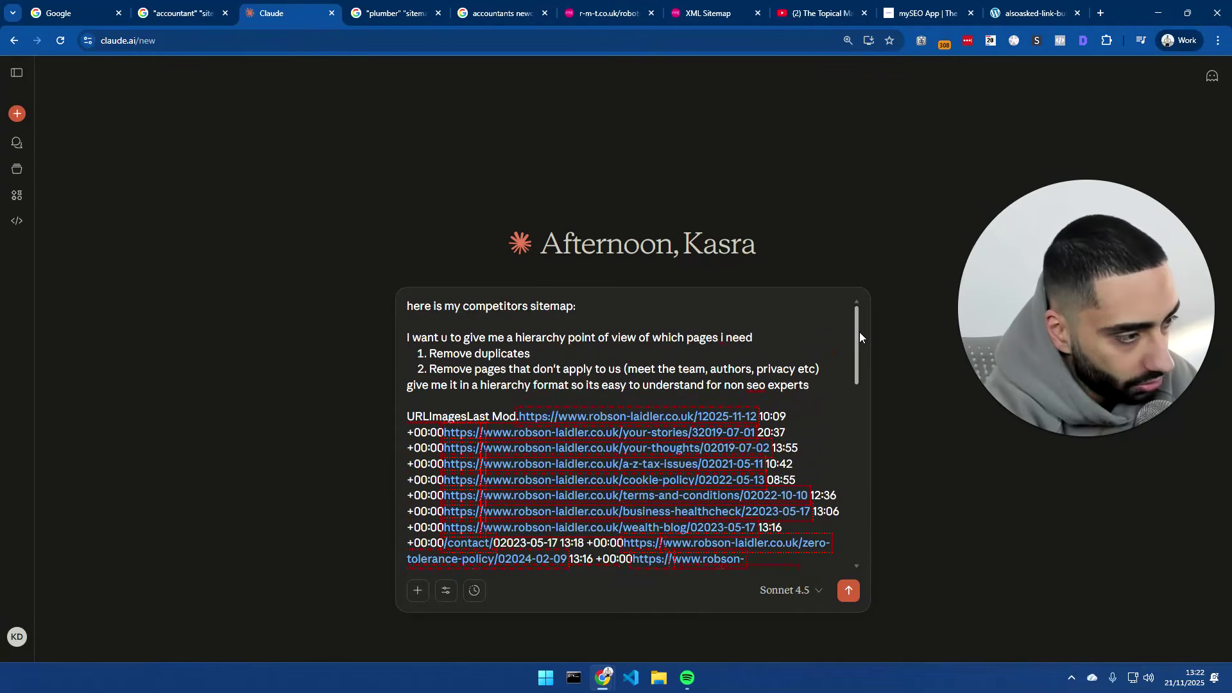
{"action": "left_click_drag", "start_coordinate": [437, 306], "coordinate": [559, 306]}
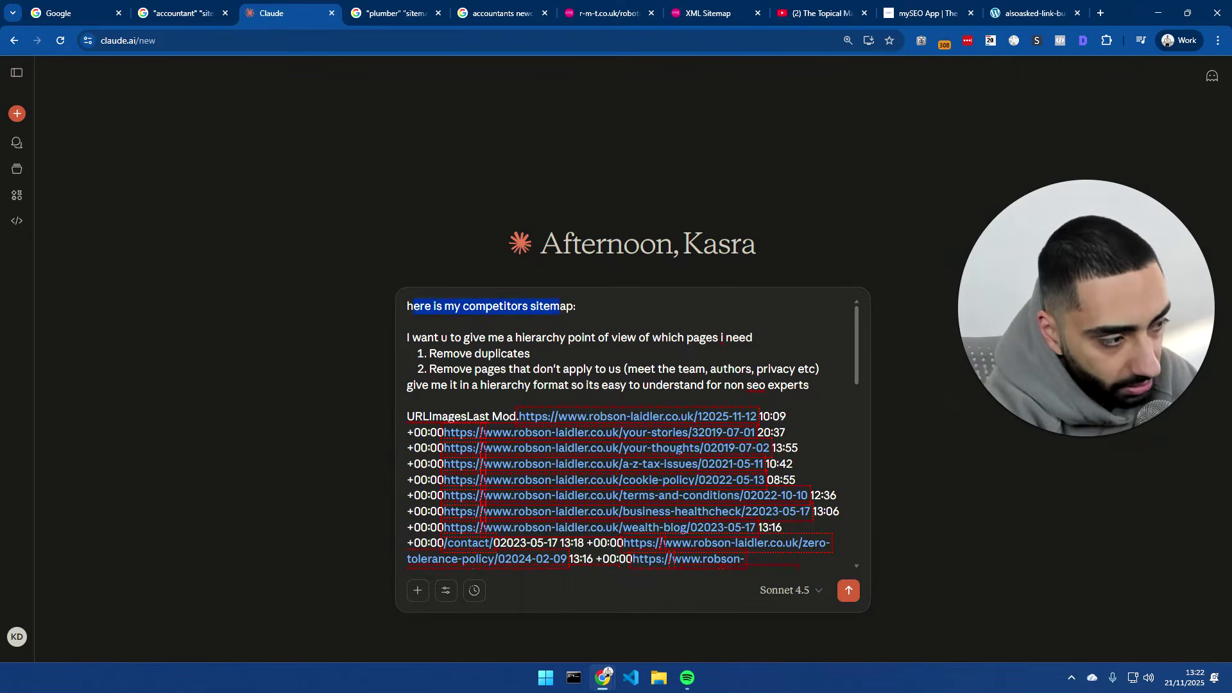
{"action": "left_click_drag", "start_coordinate": [441, 337], "coordinate": [752, 338]}
{"action": "left_click_drag", "start_coordinate": [459, 354], "coordinate": [530, 353]}
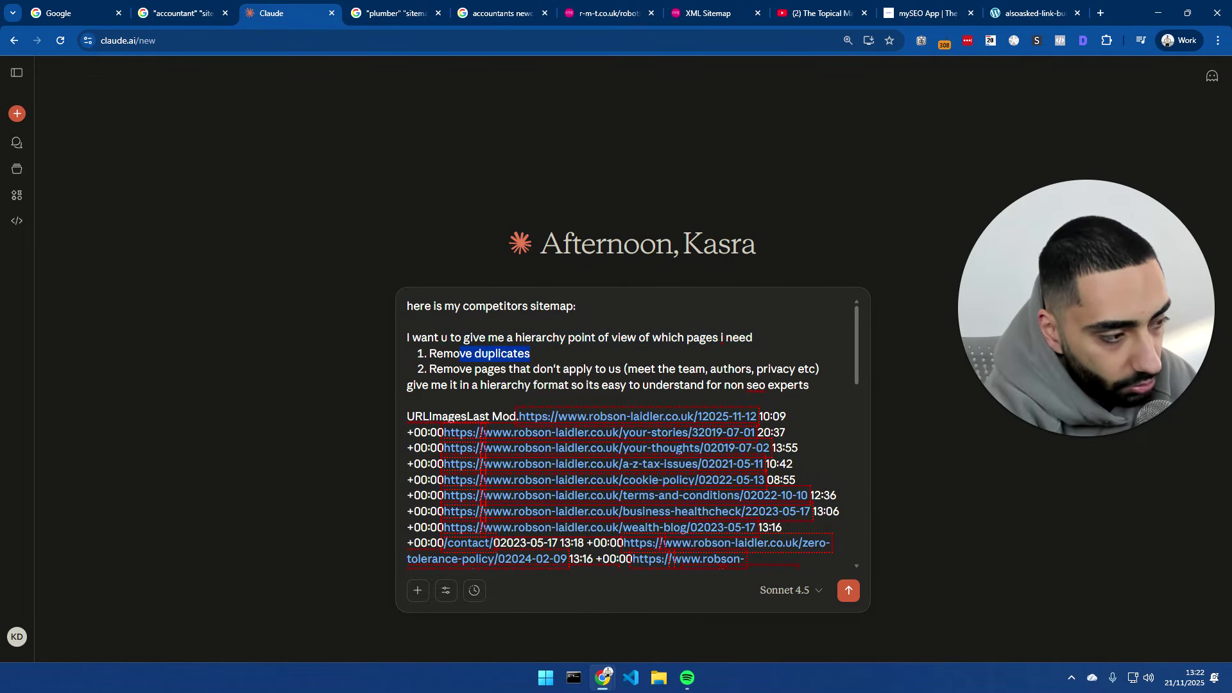
{"action": "left_click_drag", "start_coordinate": [436, 369], "coordinate": [815, 369]}
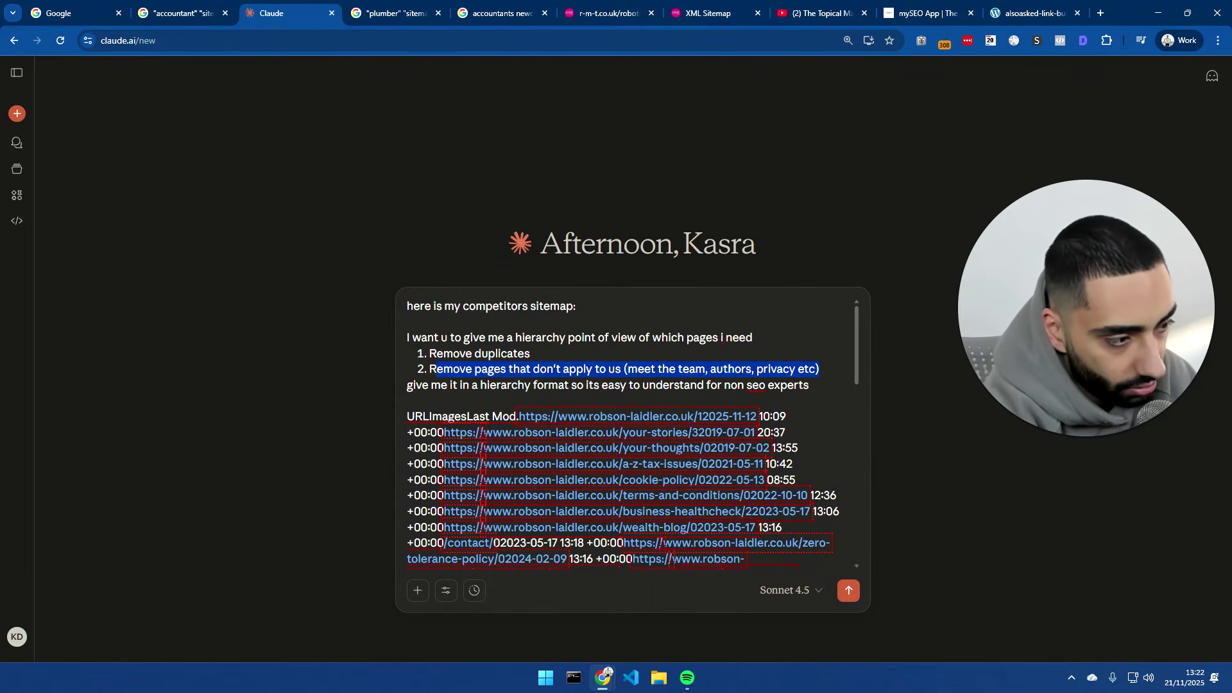
{"action": "left_click_drag", "start_coordinate": [406, 385], "coordinate": [824, 565]}
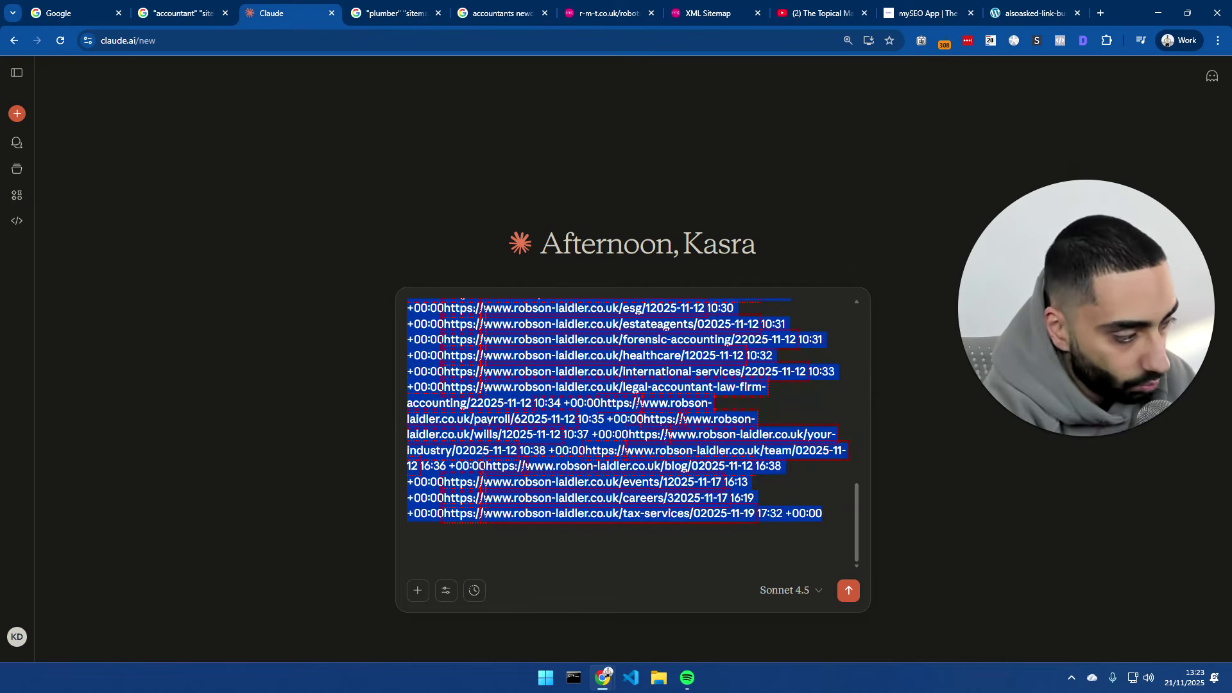
Add the heading "Website 2 sitemap:" below the Robson Laidler URLs at the end of the prompt
{"action": "left_click", "coordinate": [406, 530]}
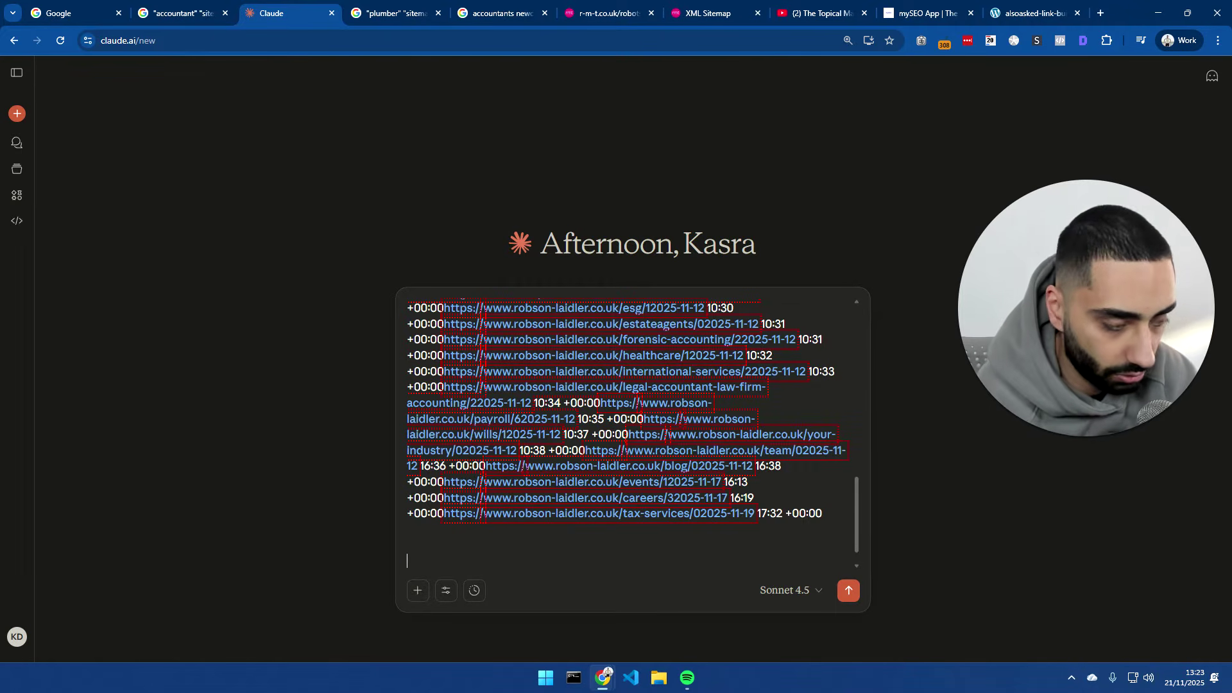
{"action": "type", "text": "Website 2"}
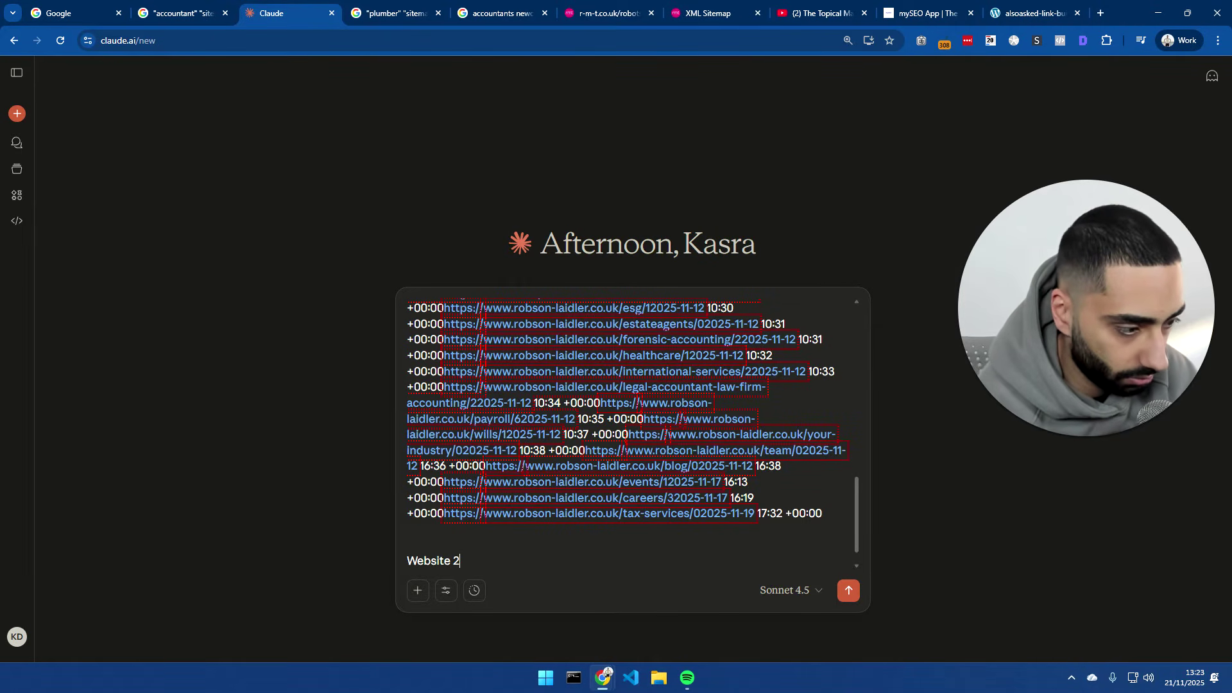
{"action": "type", "text": " sitemap:"}
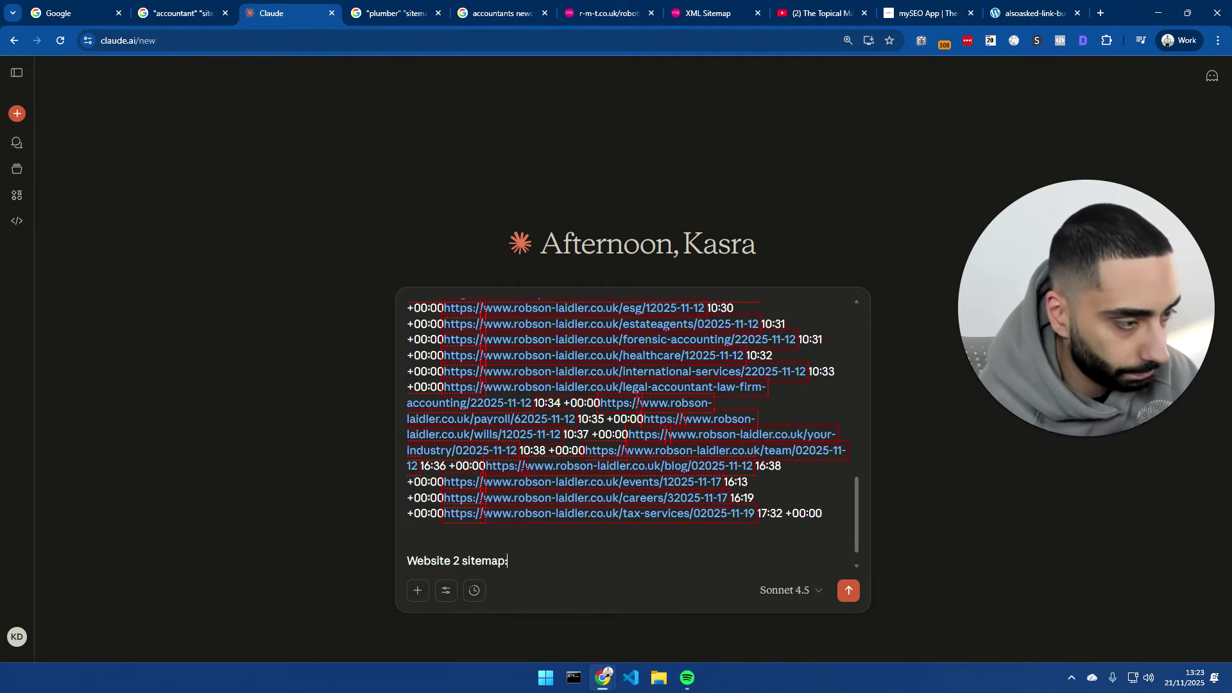
Open the RMT Accountants website from the "accountants newcastle" results in a new tab and bring up the r-m-t.co.uk robots.txt file
{"action": "left_click", "coordinate": [393, 13]}
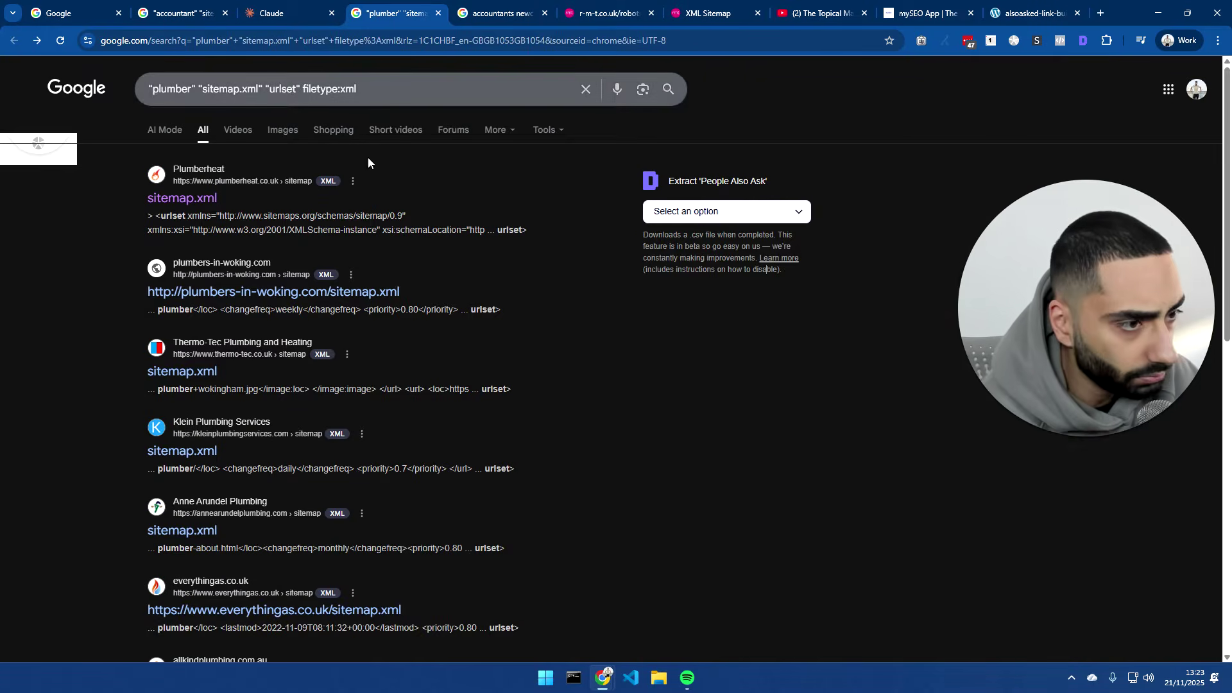
{"action": "left_click", "coordinate": [475, 14]}
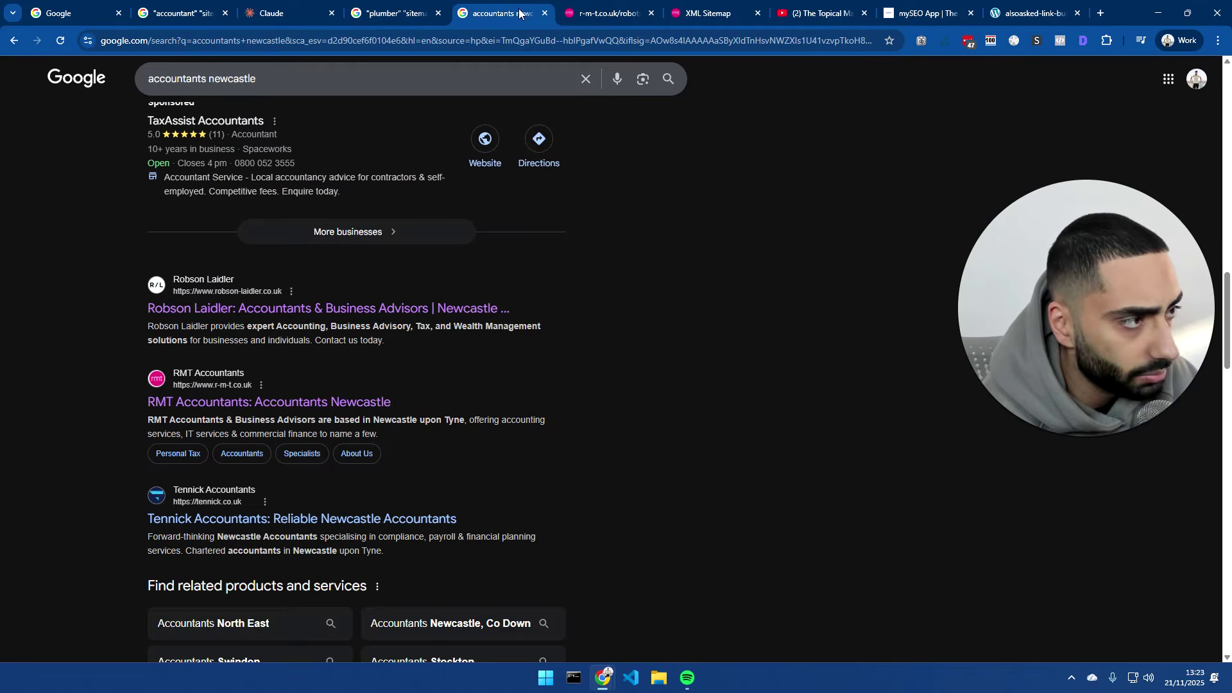
{"action": "middle_click", "coordinate": [299, 403]}
{"action": "left_click", "coordinate": [553, 12]}
{"action": "left_click", "coordinate": [638, 12]}
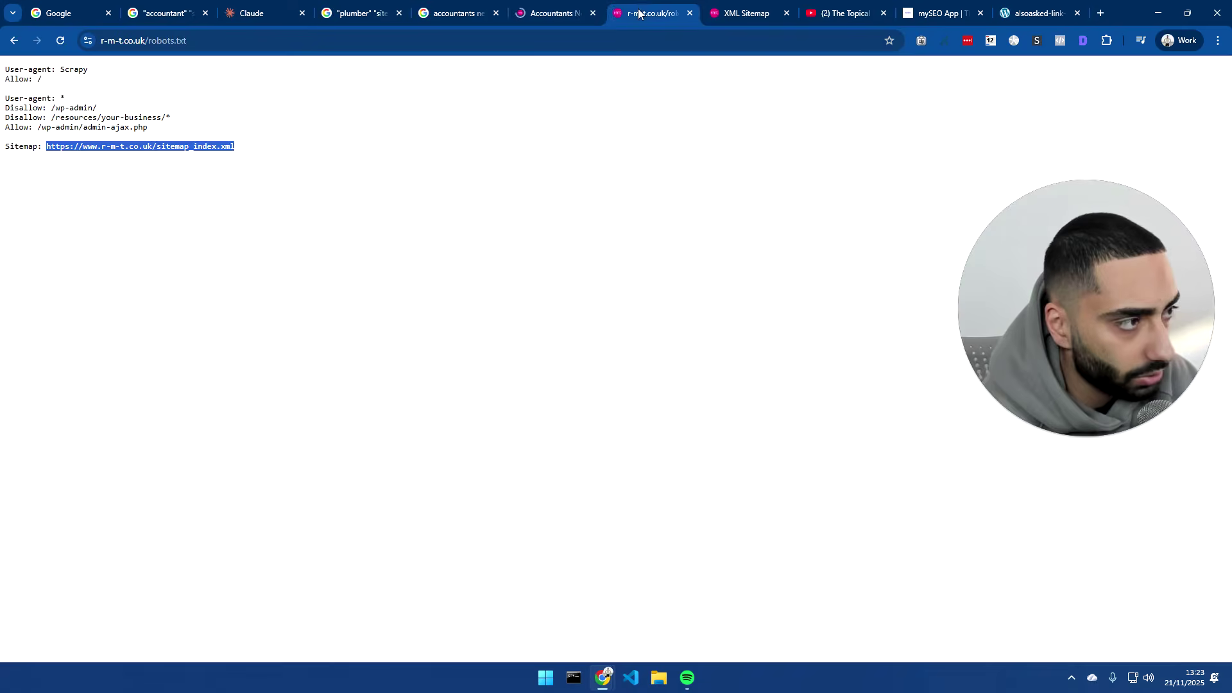
Skim the r-m-t.co.uk post sitemap, then return to the sitemap index and open page-sitemap.xml
{"action": "left_click", "coordinate": [742, 13]}
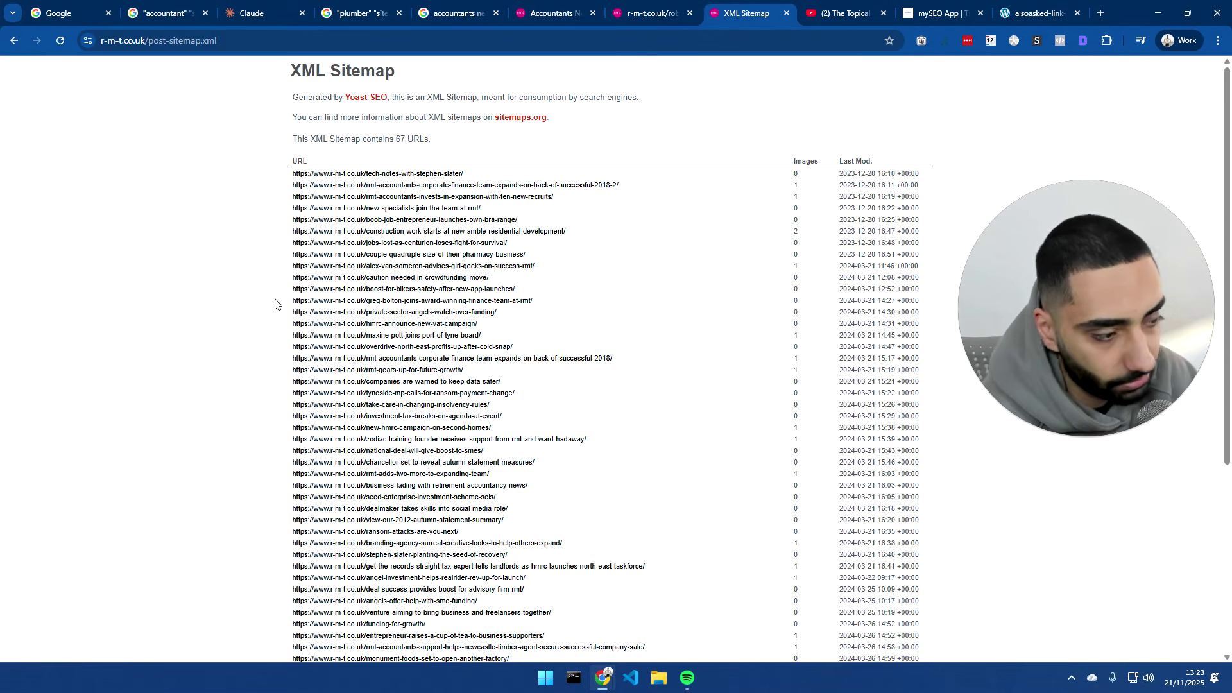
{"action": "scroll", "coordinate": [286, 301], "scroll_direction": "down", "scroll_amount": 5}
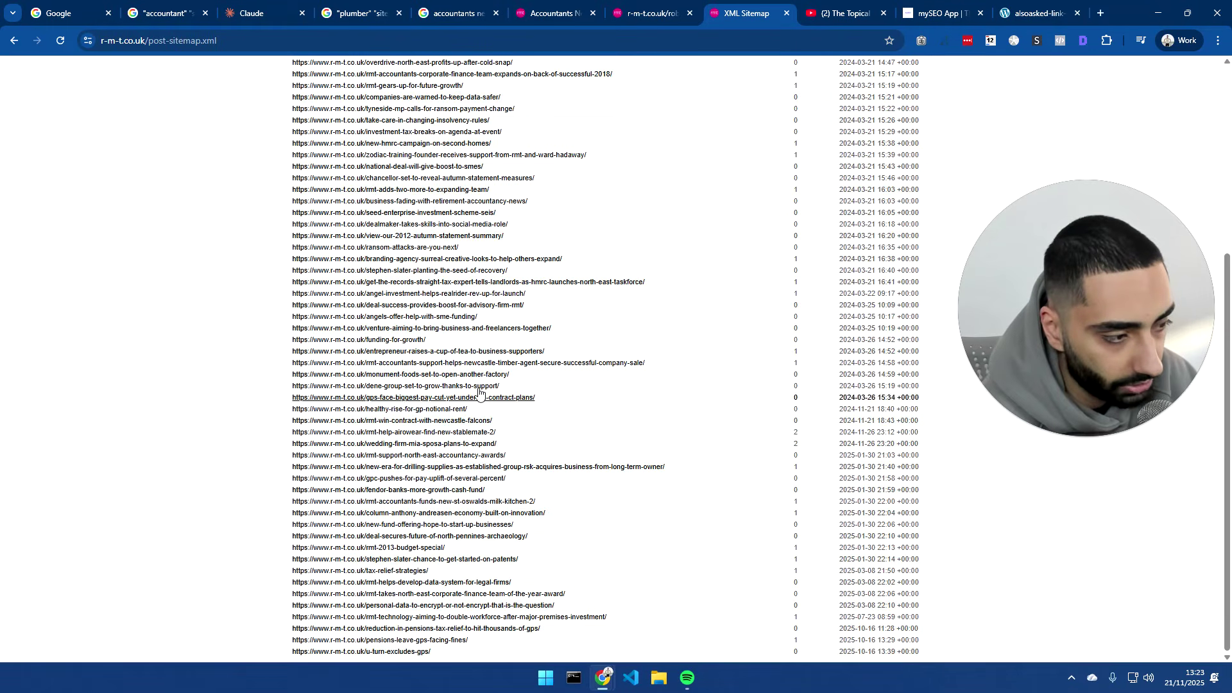
{"action": "left_click", "coordinate": [14, 40]}
{"action": "left_click", "coordinate": [379, 185]}
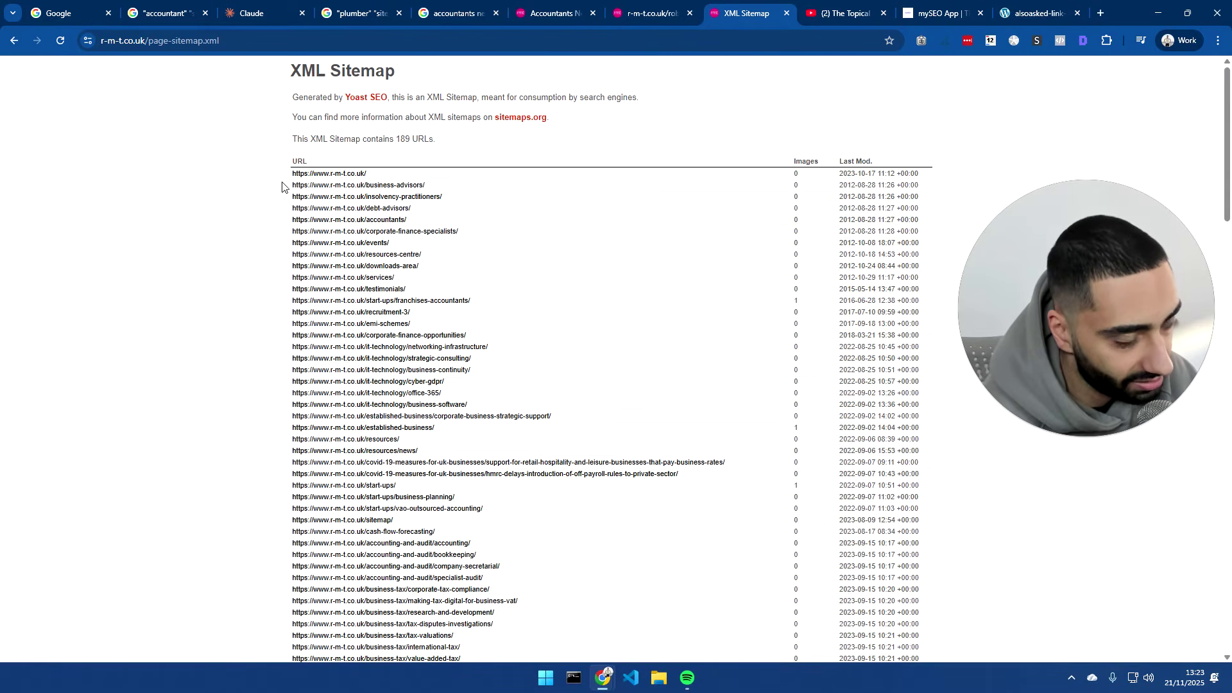
Select the entire URL list in the r-m-t.co.uk page sitemap, from the homepage entry to the last row
{"action": "left_click_drag", "start_coordinate": [279, 176], "coordinate": [939, 637]}
{"action": "scroll", "coordinate": [599, 385], "scroll_direction": "down", "scroll_amount": 15}
{"action": "scroll", "coordinate": [725, 509], "scroll_direction": "down", "scroll_amount": 15}
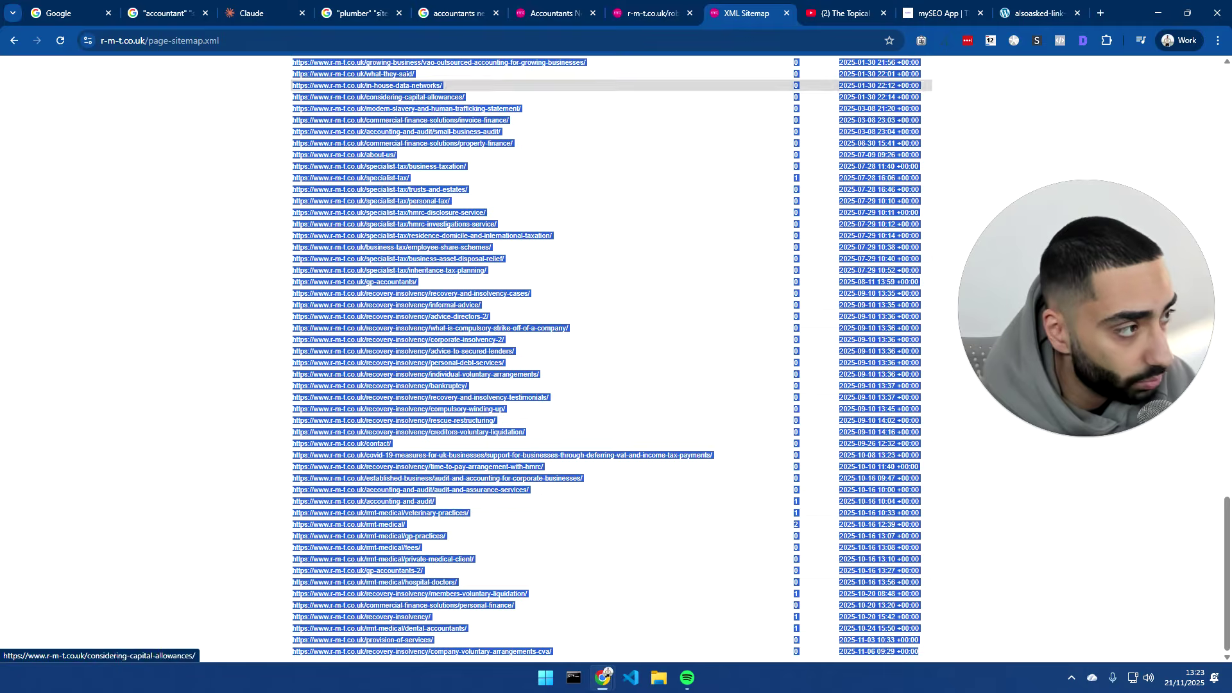
{"action": "left_click", "coordinate": [640, 6]}
{"action": "key", "text": "ctrl+Tab"}
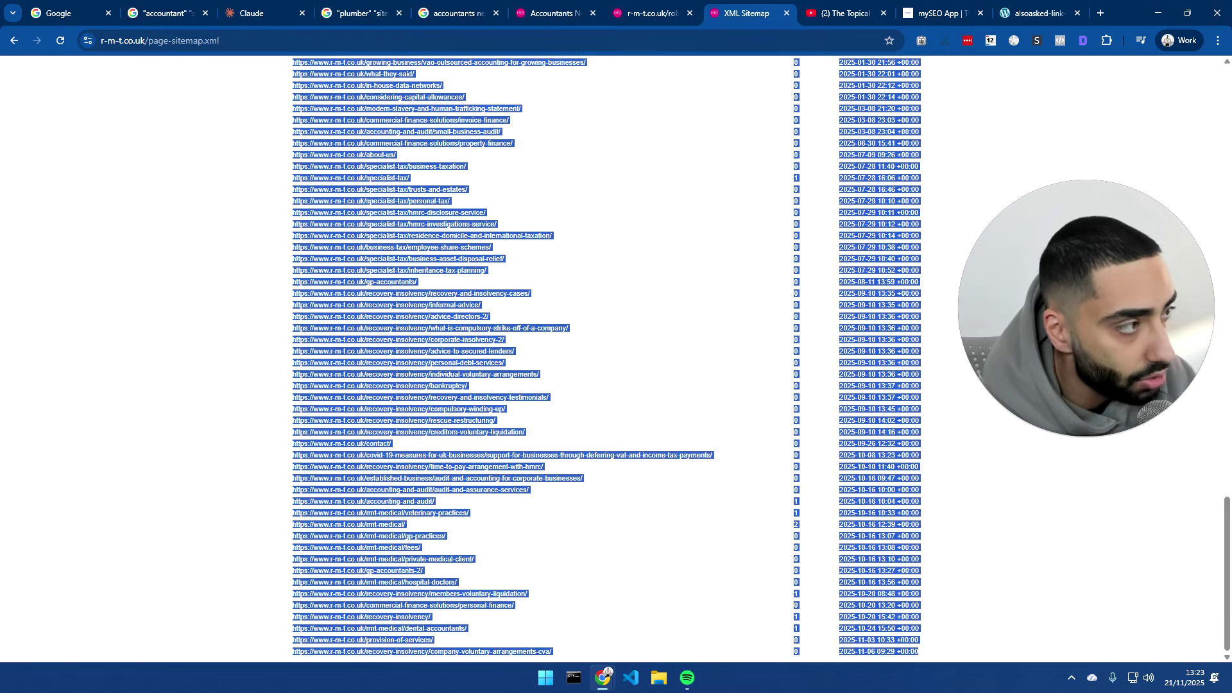
Check the r-m-t.co.uk post sitemap once more, go back to the index, and return to the Claude prompt draft
{"action": "left_click", "coordinate": [9, 42]}
{"action": "left_click", "coordinate": [370, 184]}
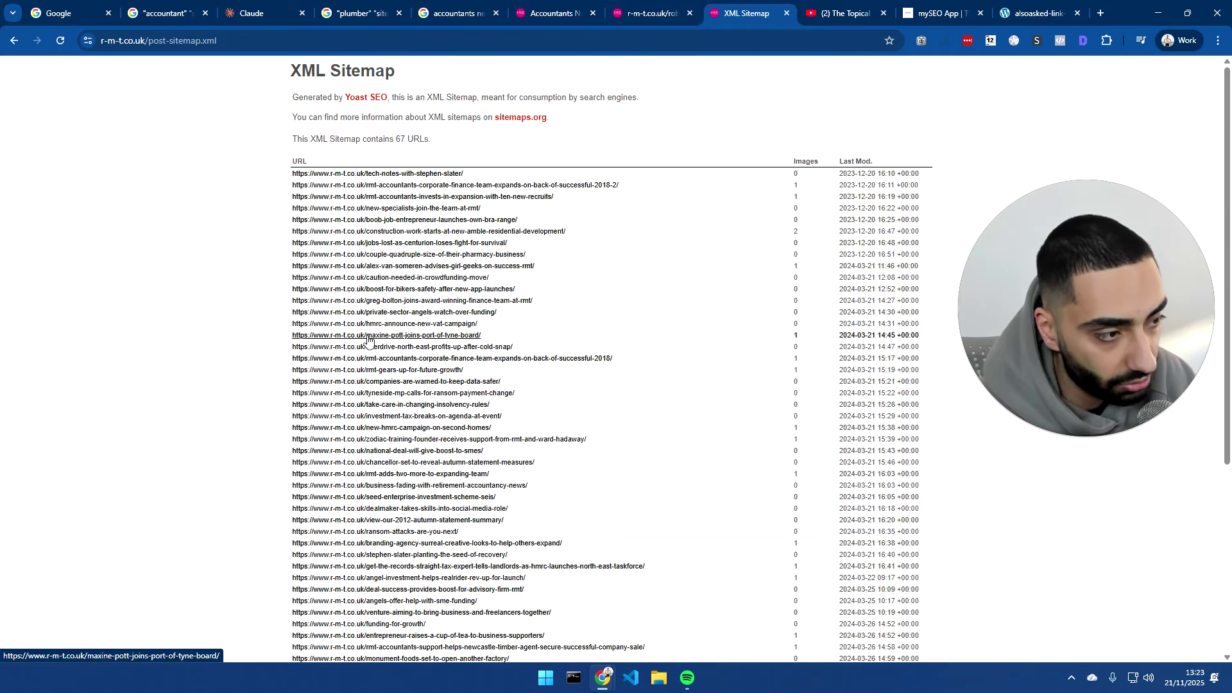
{"action": "left_click", "coordinate": [13, 41]}
{"action": "left_click", "coordinate": [266, 13]}
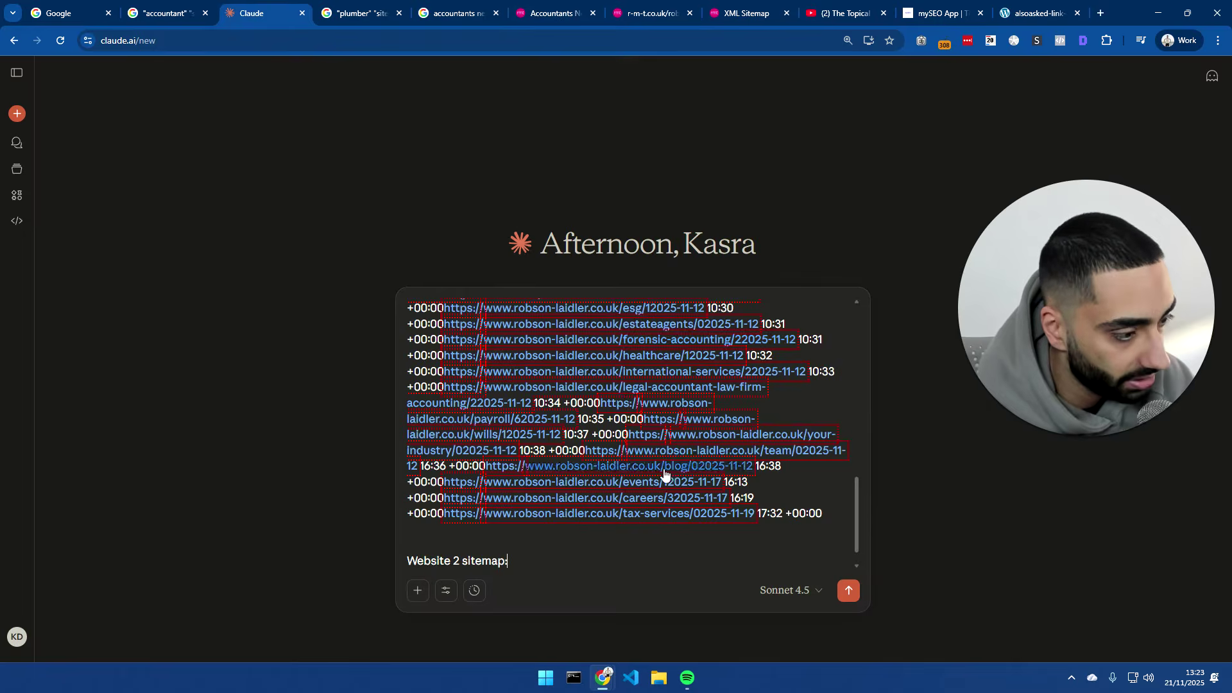
Paste the copied r-m-t.co.uk page URL list on a new line below "Website 2 sitemap:" in the prompt
{"action": "key", "text": "shift+Return"}
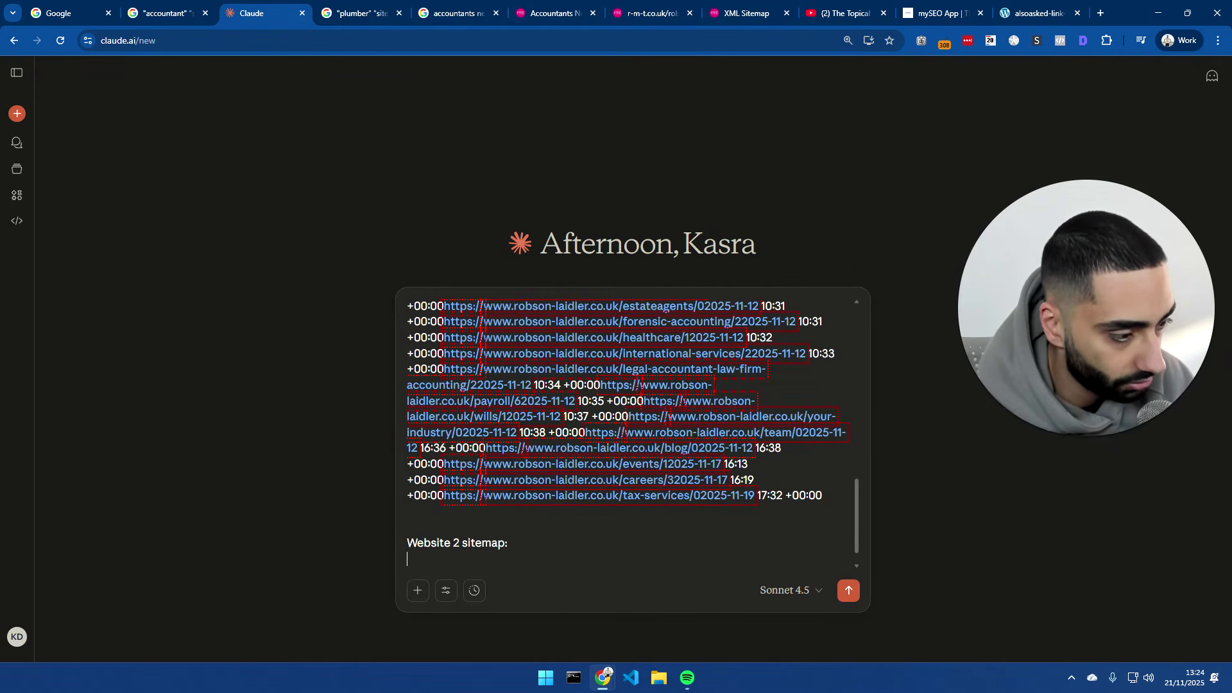
{"action": "key", "text": "ctrl+v"}
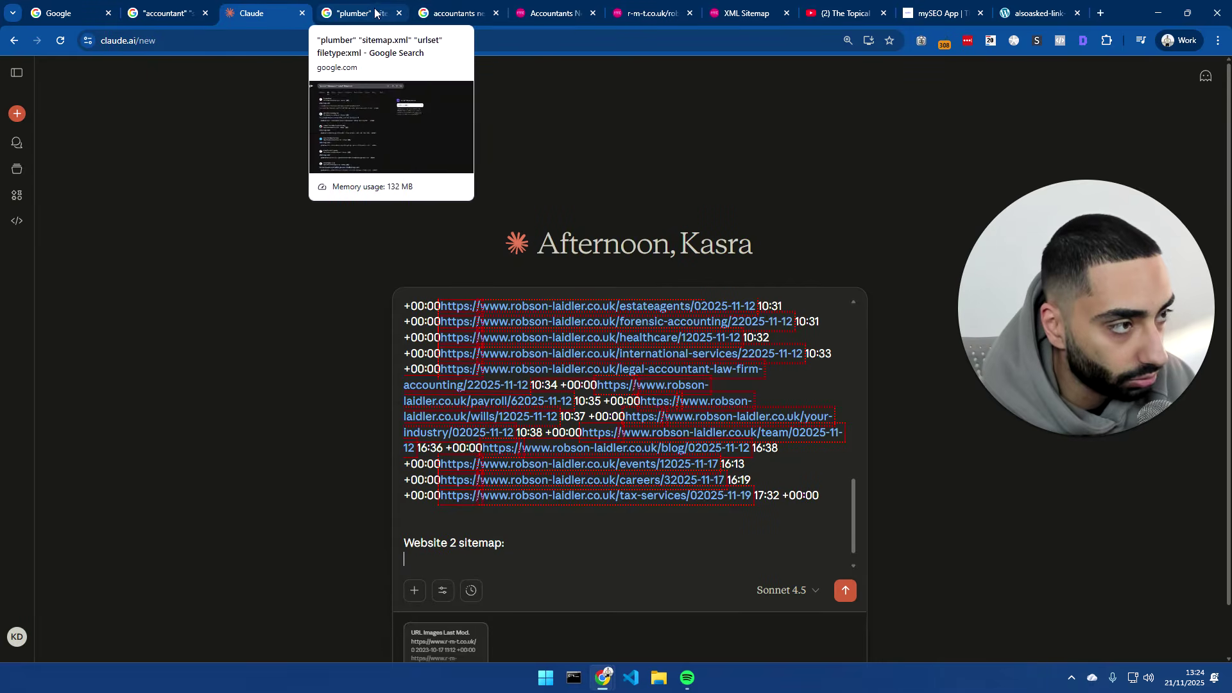
Open the Tennick Accountants website from the "accountants newcastle" results in a new tab and bring up the tennick.co.uk robots.txt file
{"action": "left_click", "coordinate": [452, 13]}
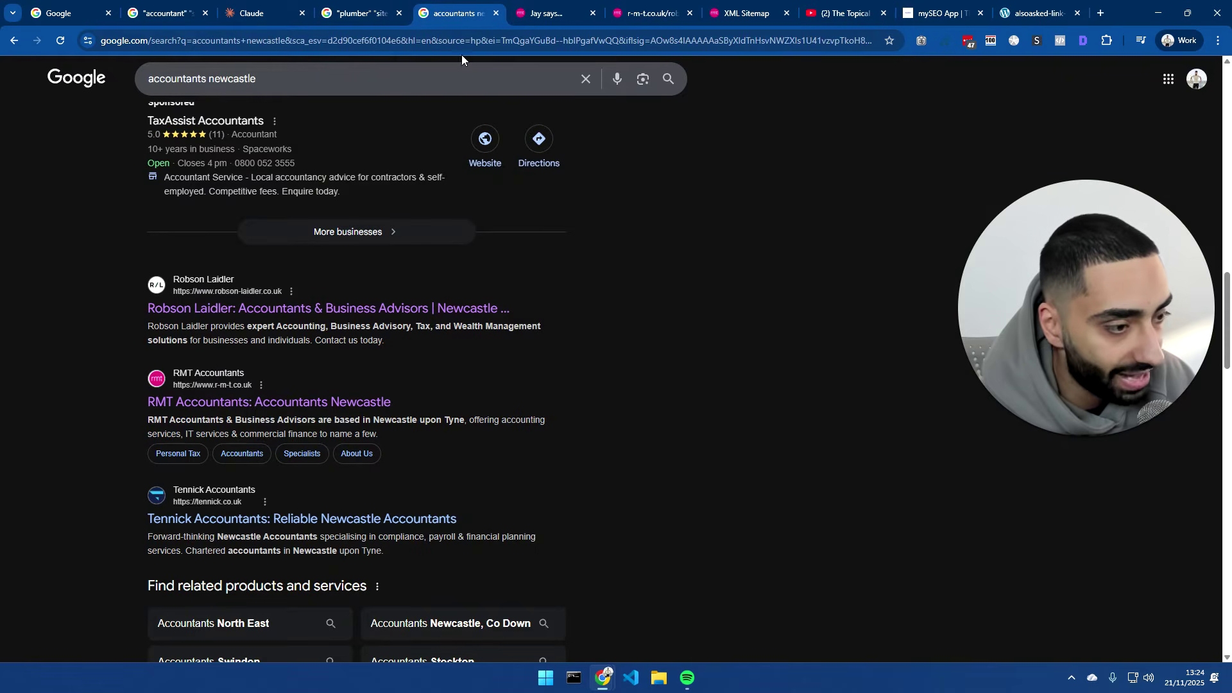
{"action": "middle_click", "coordinate": [293, 518]}
{"action": "left_click", "coordinate": [496, 14]}
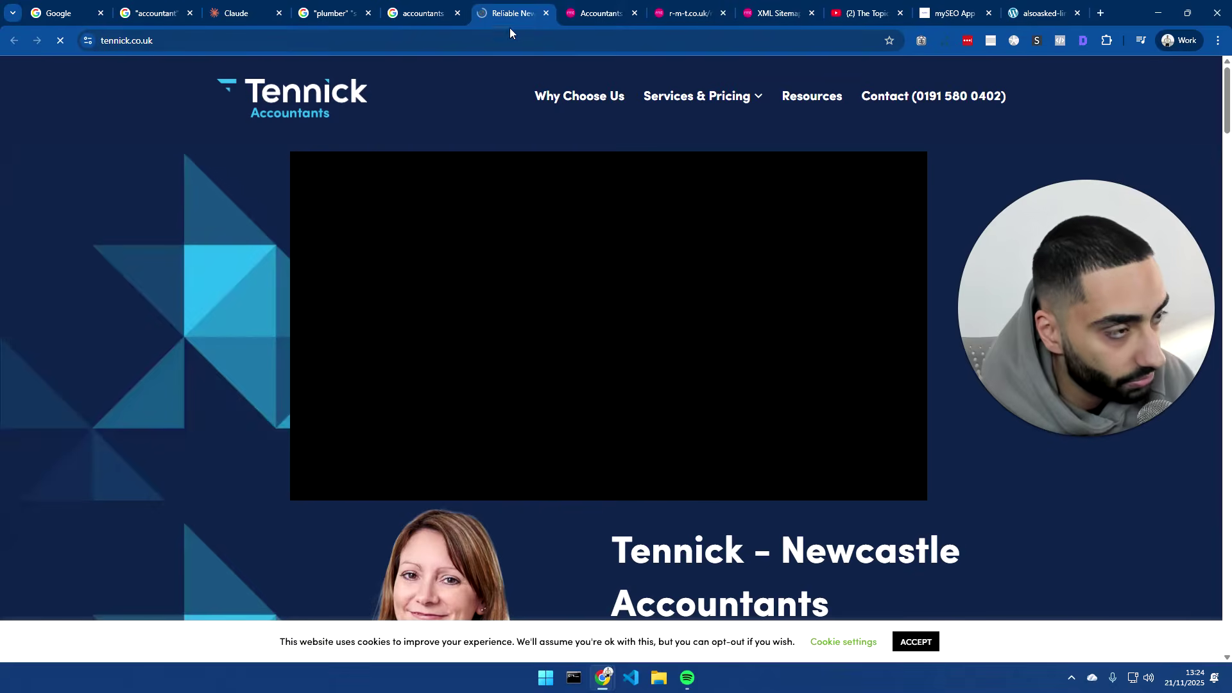
{"action": "left_click", "coordinate": [510, 40]}
{"action": "type", "text": "/r"}
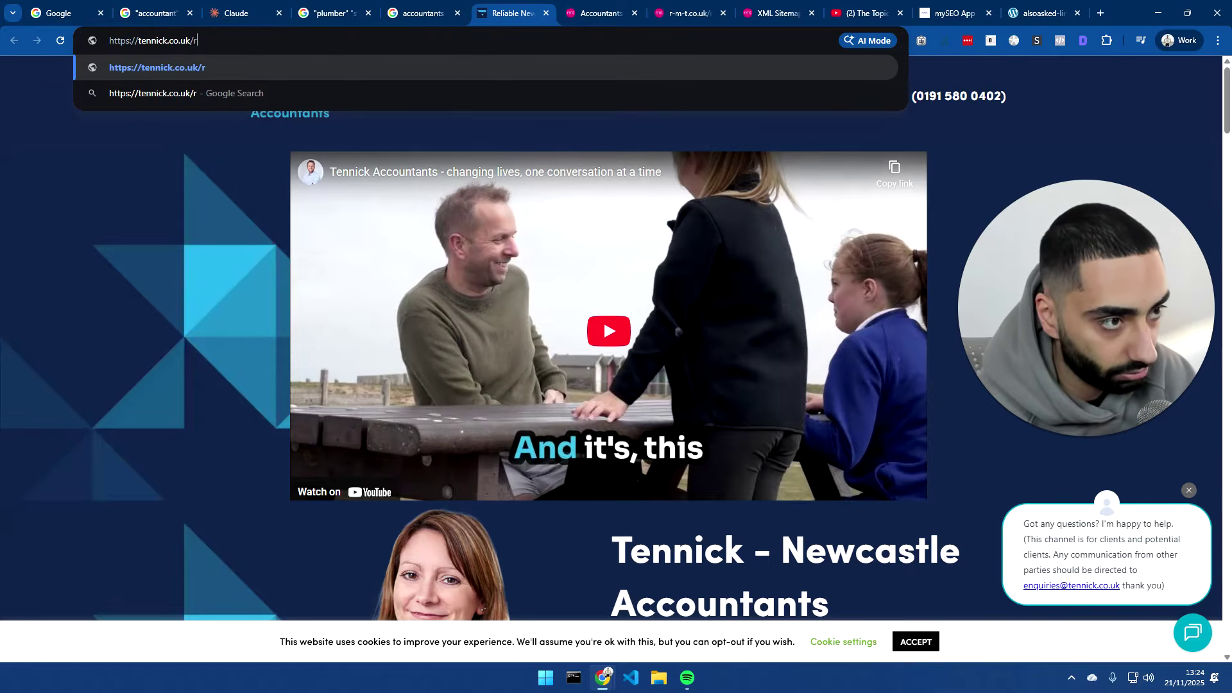
{"action": "type", "text": "obots.tx"}
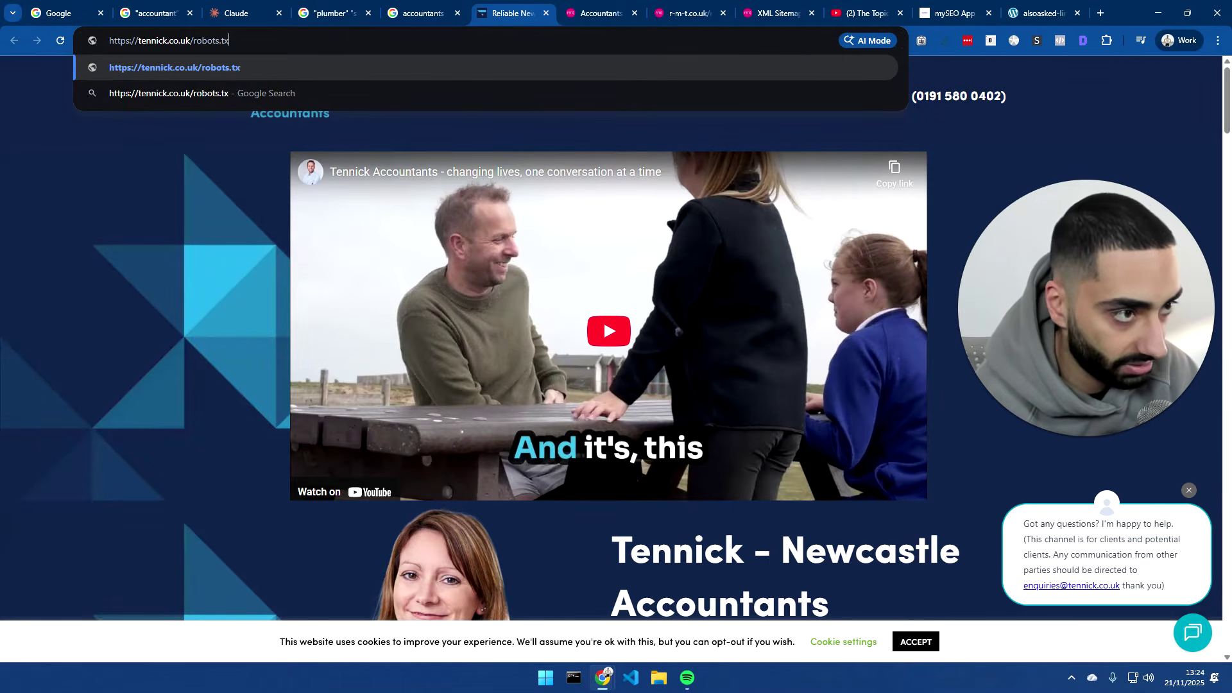
{"action": "type", "text": "t"}
{"action": "key", "text": "Return"}
Open the sitemap index listed in the tennick.co.uk robots.txt in a new tab and view page-sitemap.xml
{"action": "left_click_drag", "start_coordinate": [247, 121], "coordinate": [92, 118]}
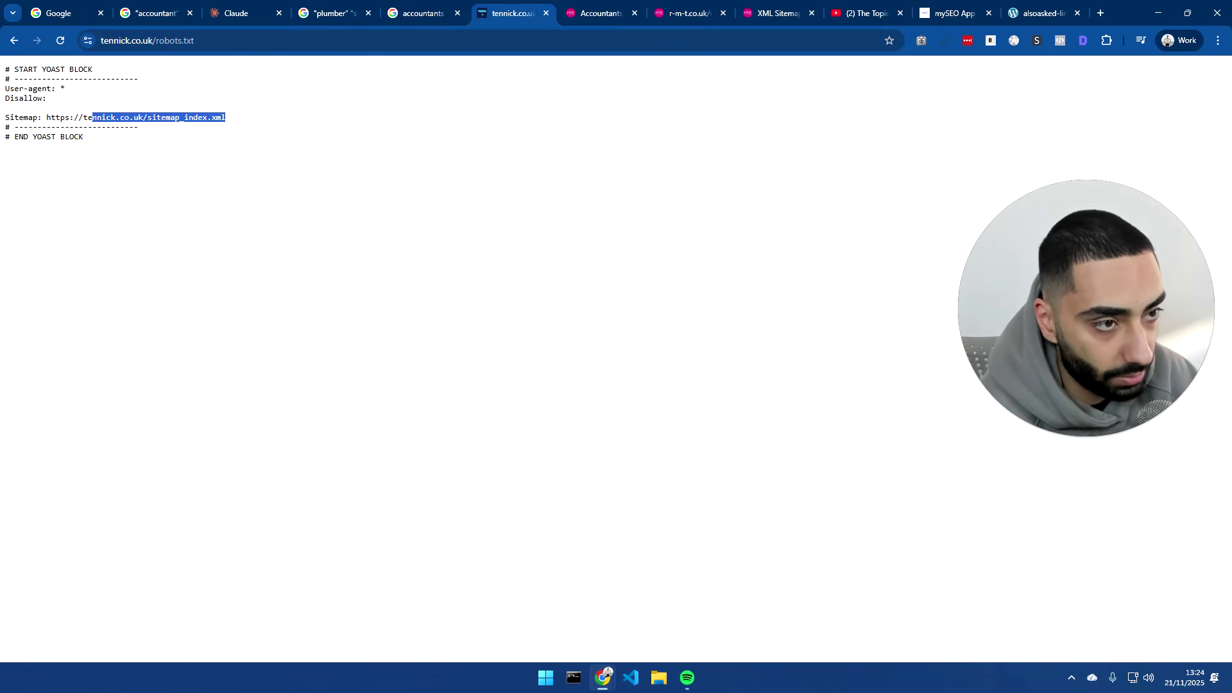
{"action": "right_click", "coordinate": [57, 122]}
{"action": "left_click", "coordinate": [147, 174]}
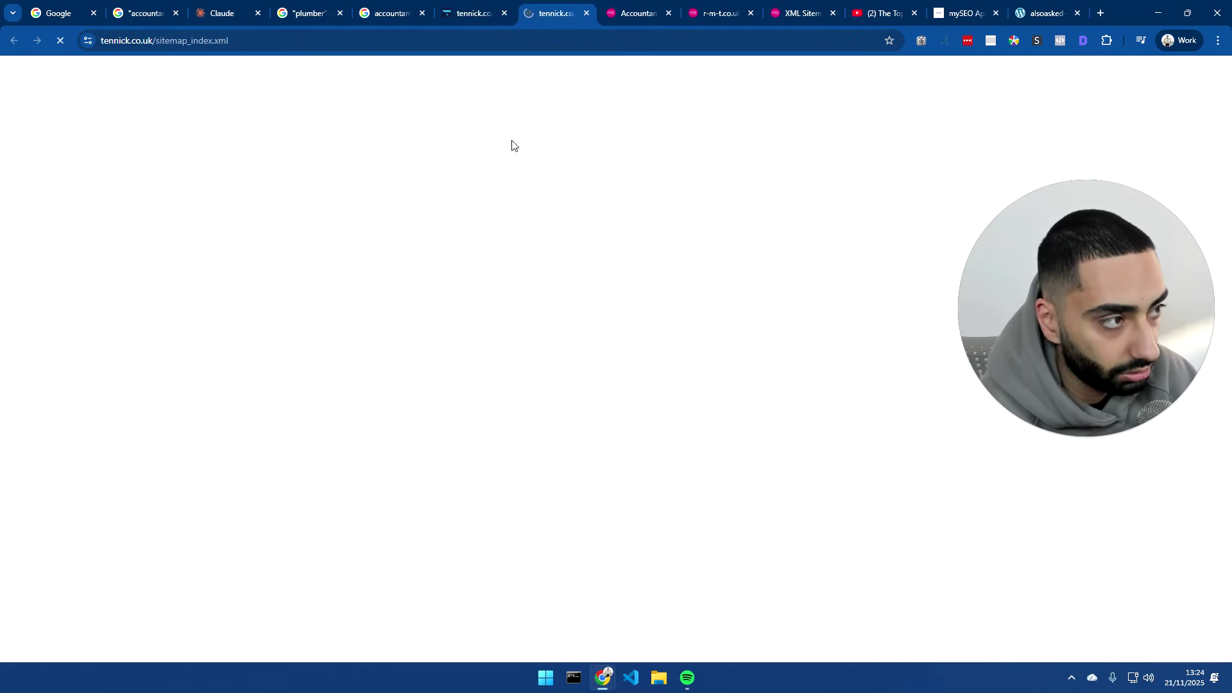
{"action": "left_click", "coordinate": [369, 186]}
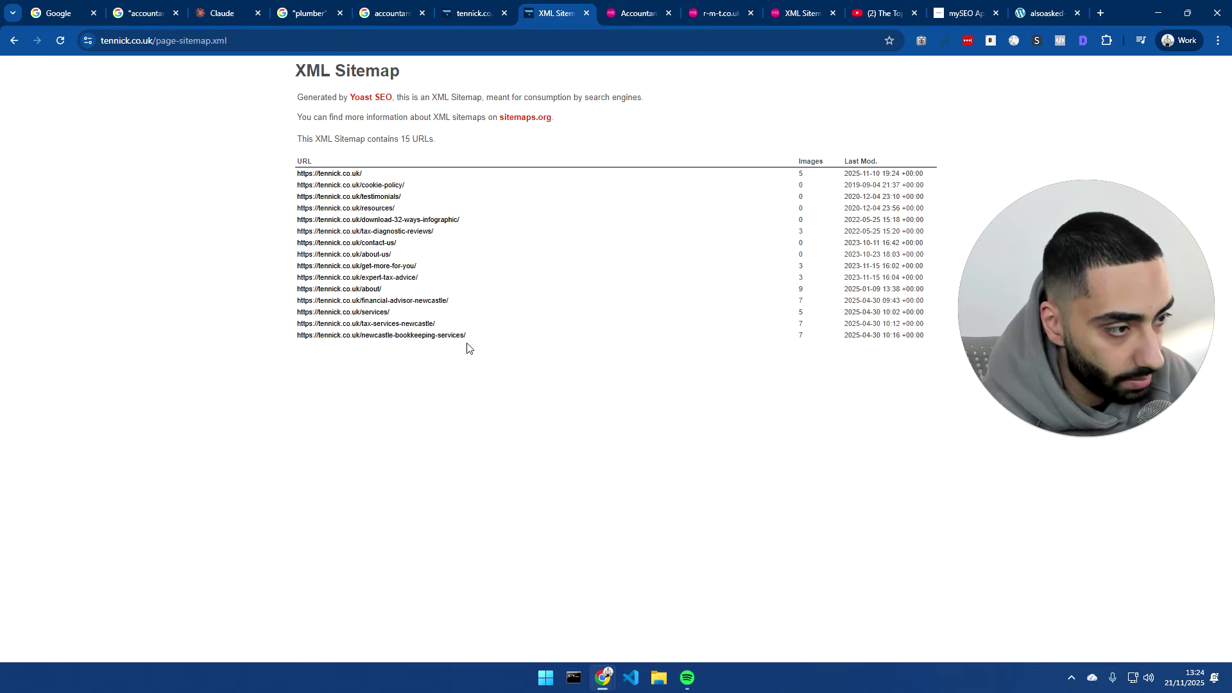
Return to the tennick.co.uk sitemap index, open post-sitemap.xml and select its whole URL list down to the last row
{"action": "left_click", "coordinate": [20, 42]}
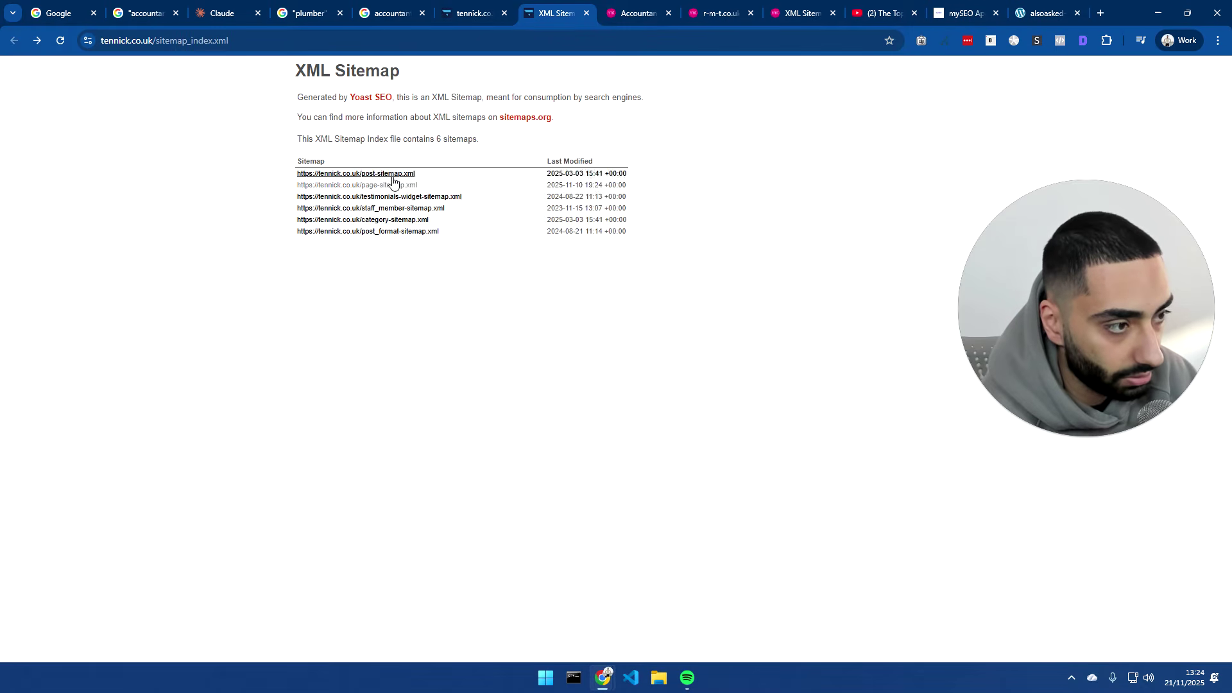
{"action": "left_click", "coordinate": [394, 175]}
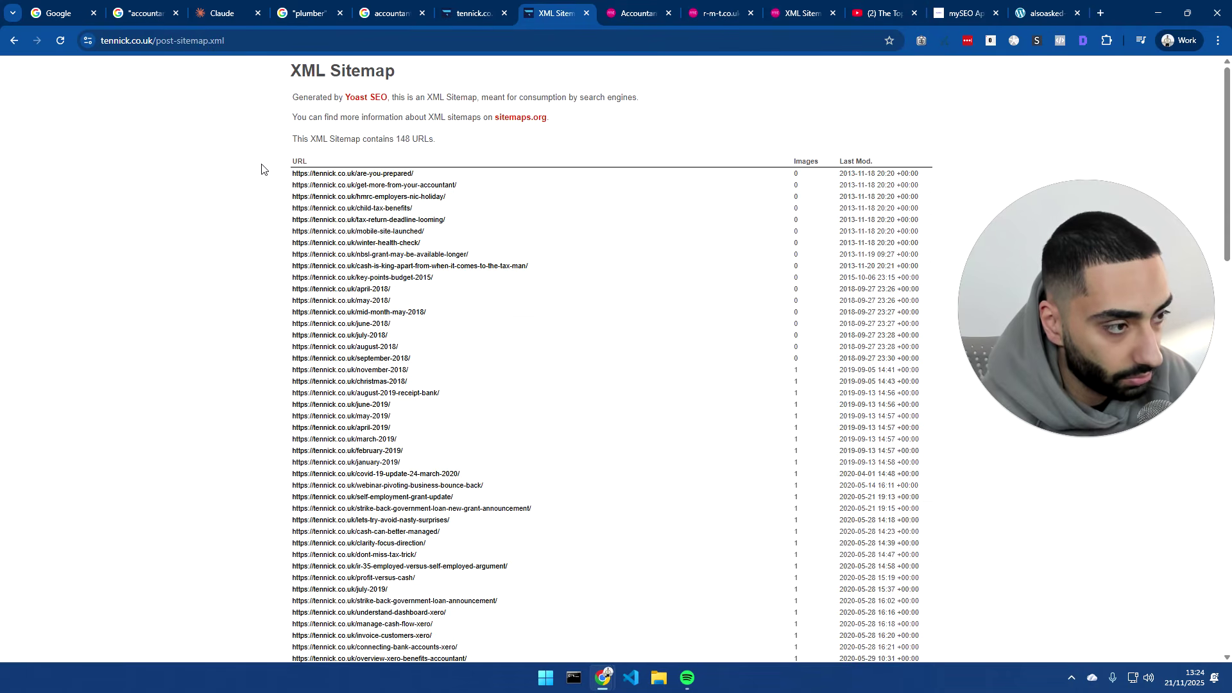
{"action": "left_click_drag", "start_coordinate": [302, 161], "coordinate": [385, 654]}
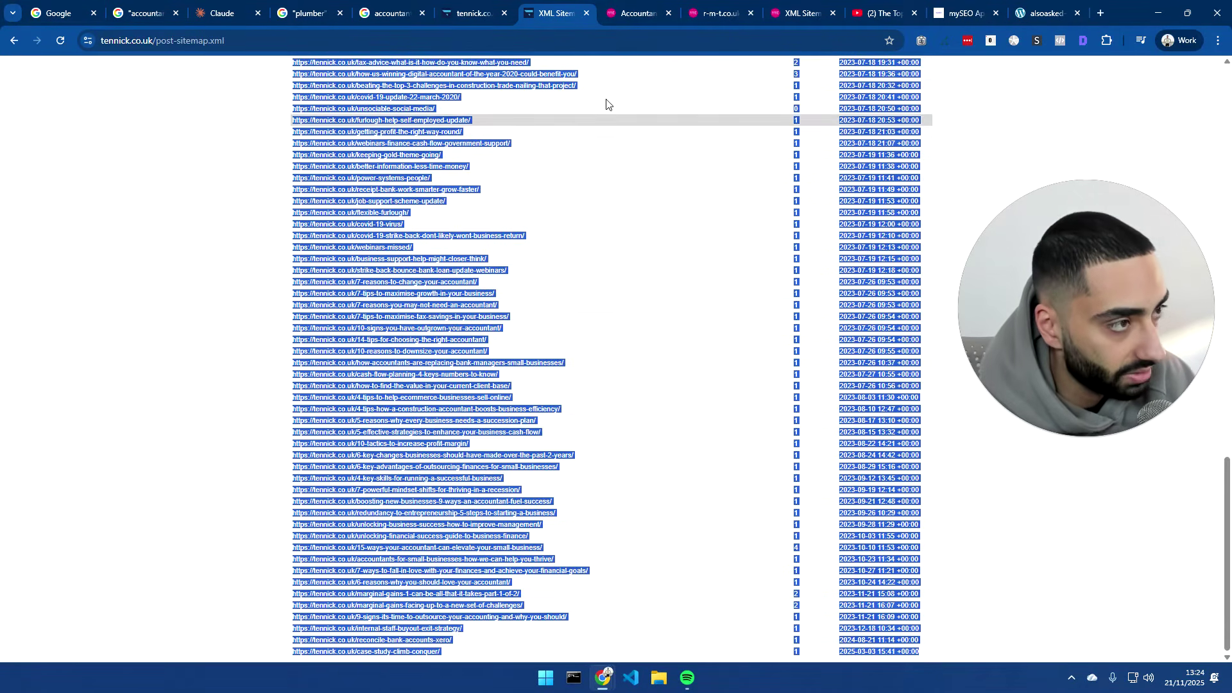
Add the copied tennick.co.uk post sitemap URLs to the Claude prompt and send it
{"action": "left_click", "coordinate": [230, 13]}
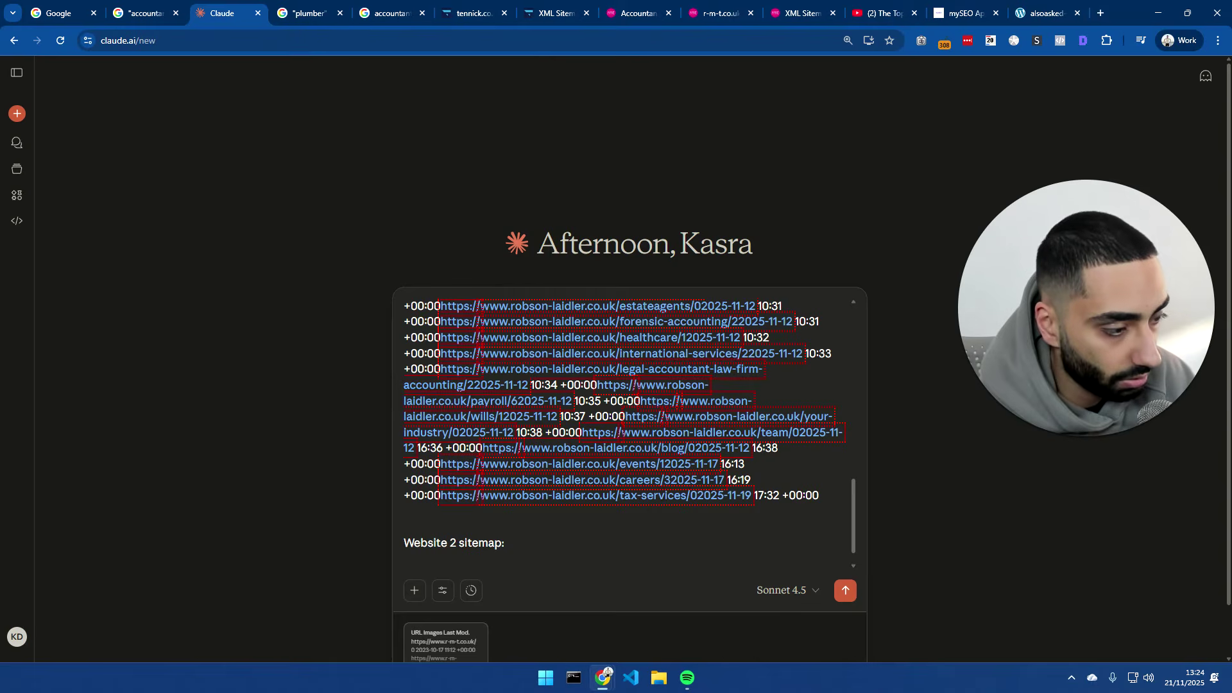
{"action": "key", "text": "ctrl+v"}
{"action": "key", "text": "Return"}
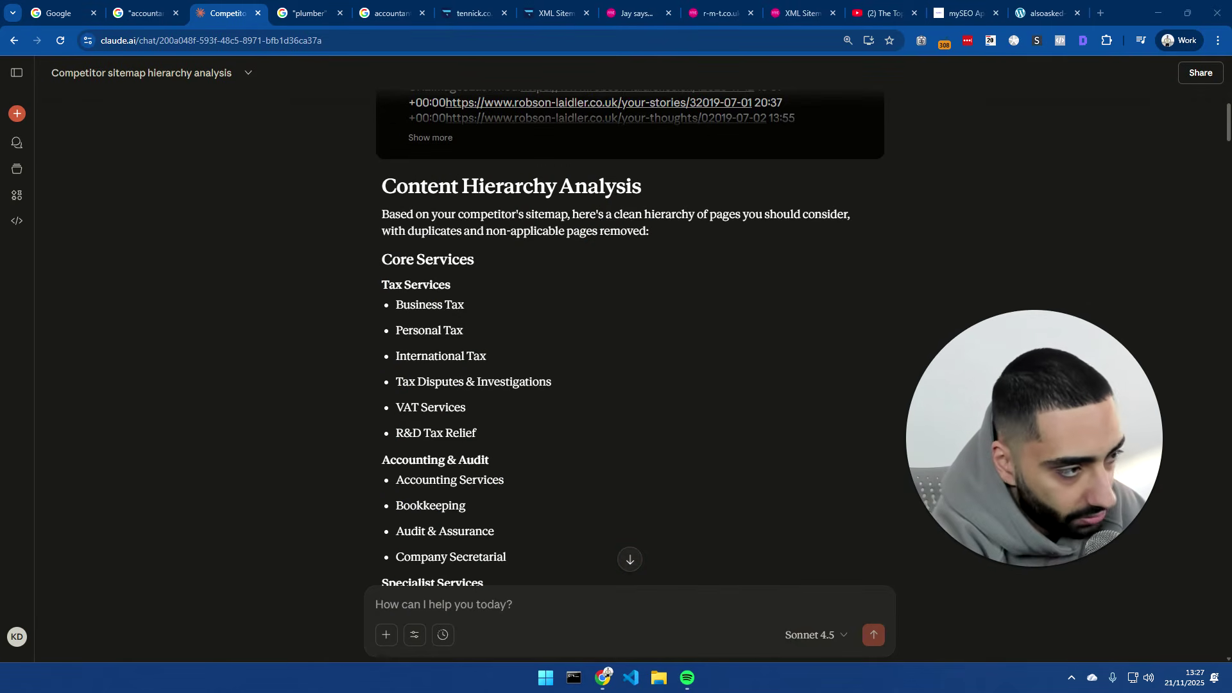
Review Claude's Content Hierarchy Analysis, focusing on the Tax Services and Accounting & Audit groups under Core Services
{"action": "left_click_drag", "start_coordinate": [375, 187], "coordinate": [501, 216]}
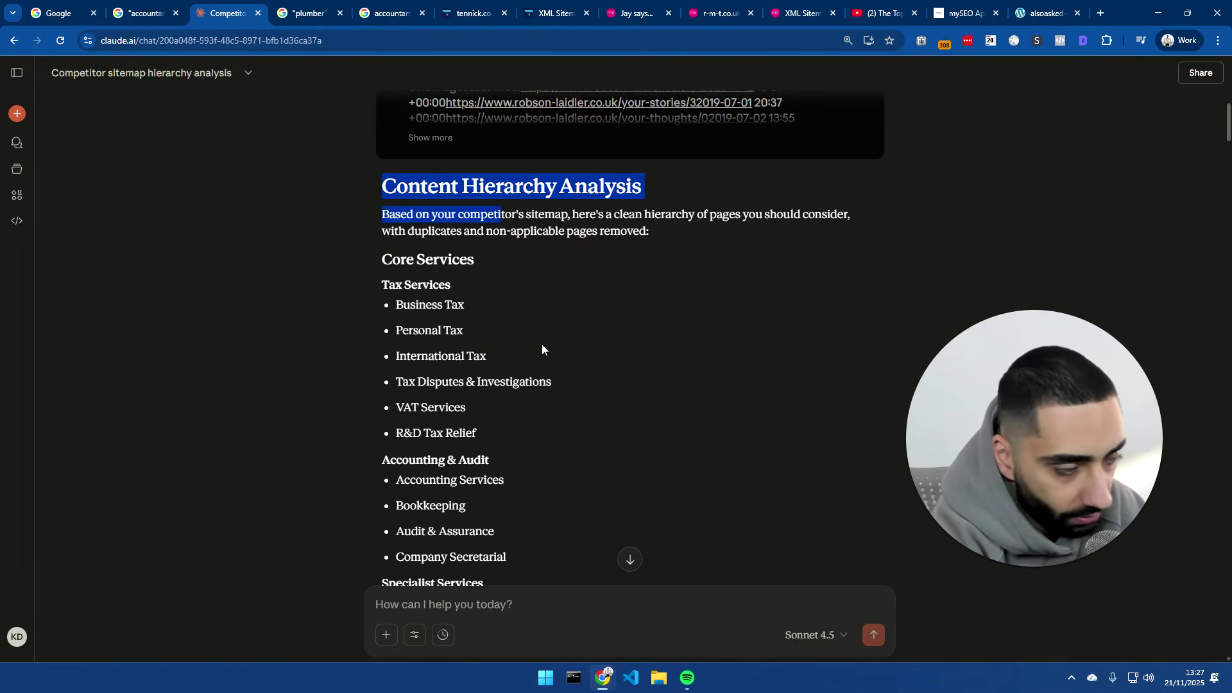
{"action": "scroll", "coordinate": [541, 346], "scroll_direction": "down", "scroll_amount": 7}
{"action": "scroll", "coordinate": [506, 373], "scroll_direction": "down", "scroll_amount": 4}
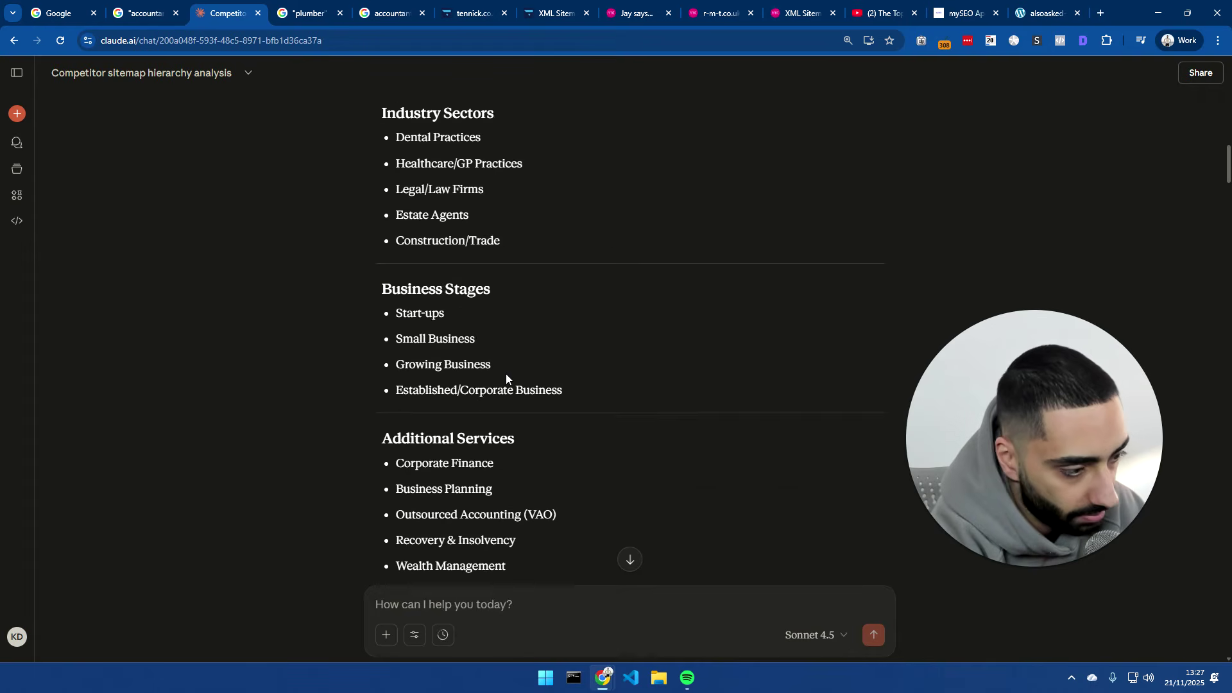
{"action": "scroll", "coordinate": [511, 339], "scroll_direction": "up", "scroll_amount": 14}
{"action": "scroll", "coordinate": [477, 296], "scroll_direction": "down", "scroll_amount": 2}
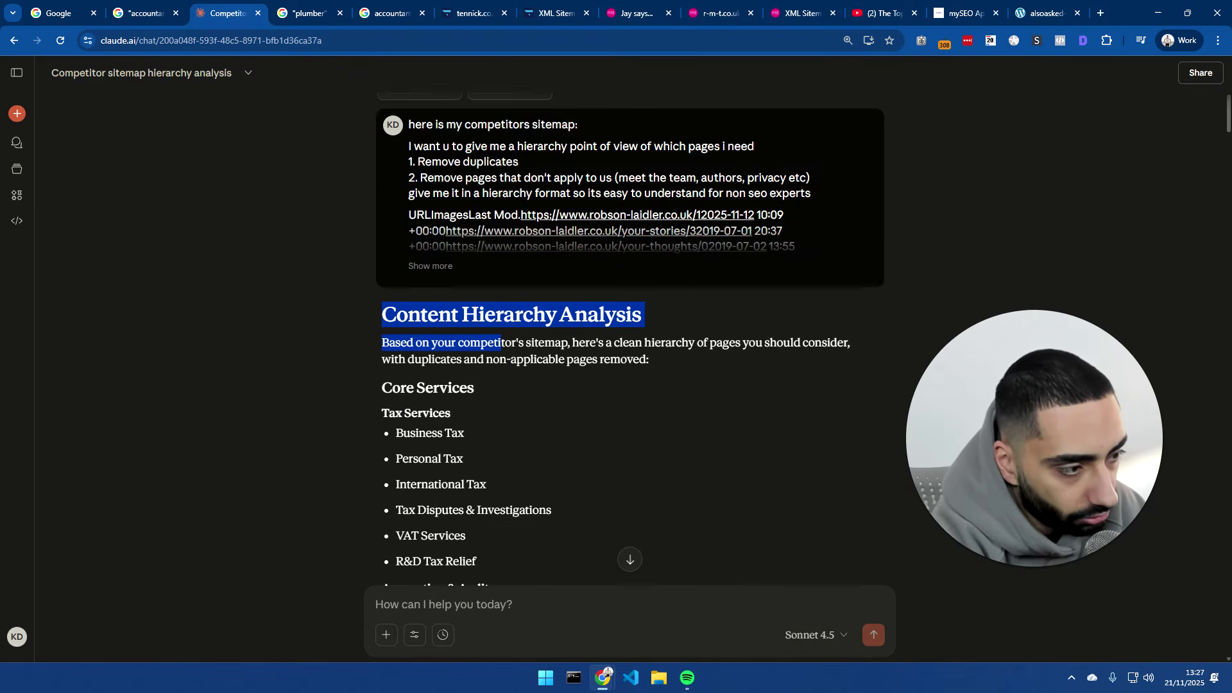
{"action": "left_click_drag", "start_coordinate": [381, 324], "coordinate": [474, 323]}
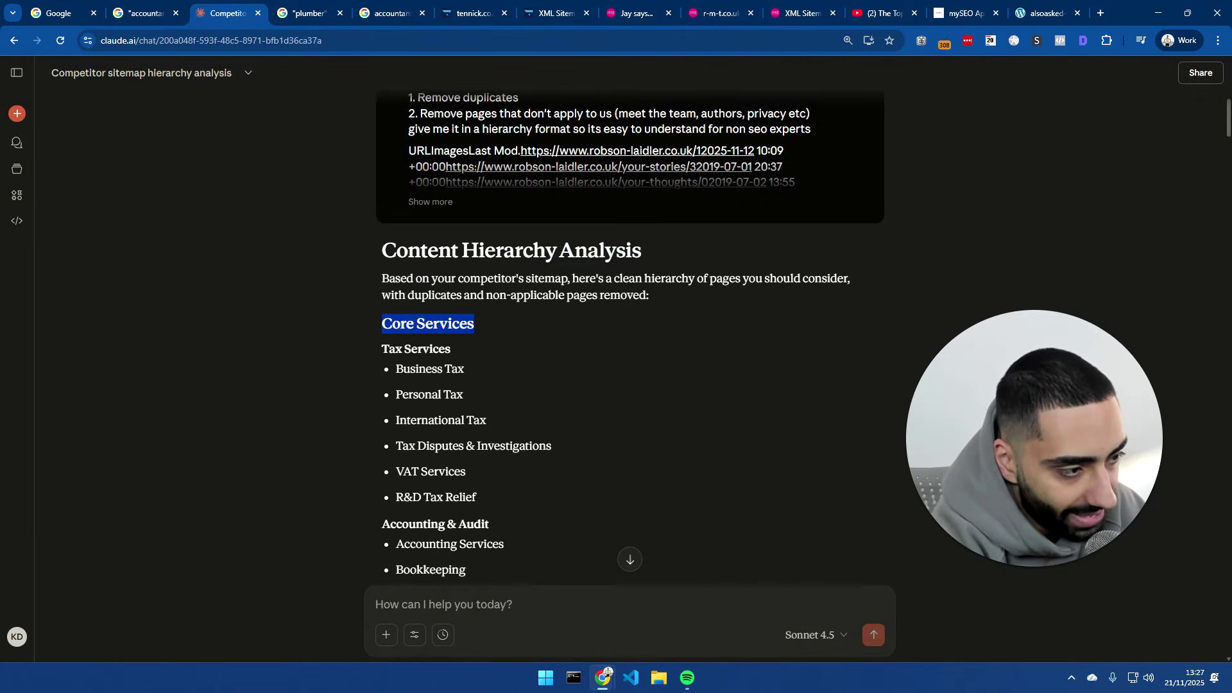
{"action": "left_click_drag", "start_coordinate": [396, 369], "coordinate": [464, 369]}
{"action": "left_click_drag", "start_coordinate": [403, 395], "coordinate": [463, 394]}
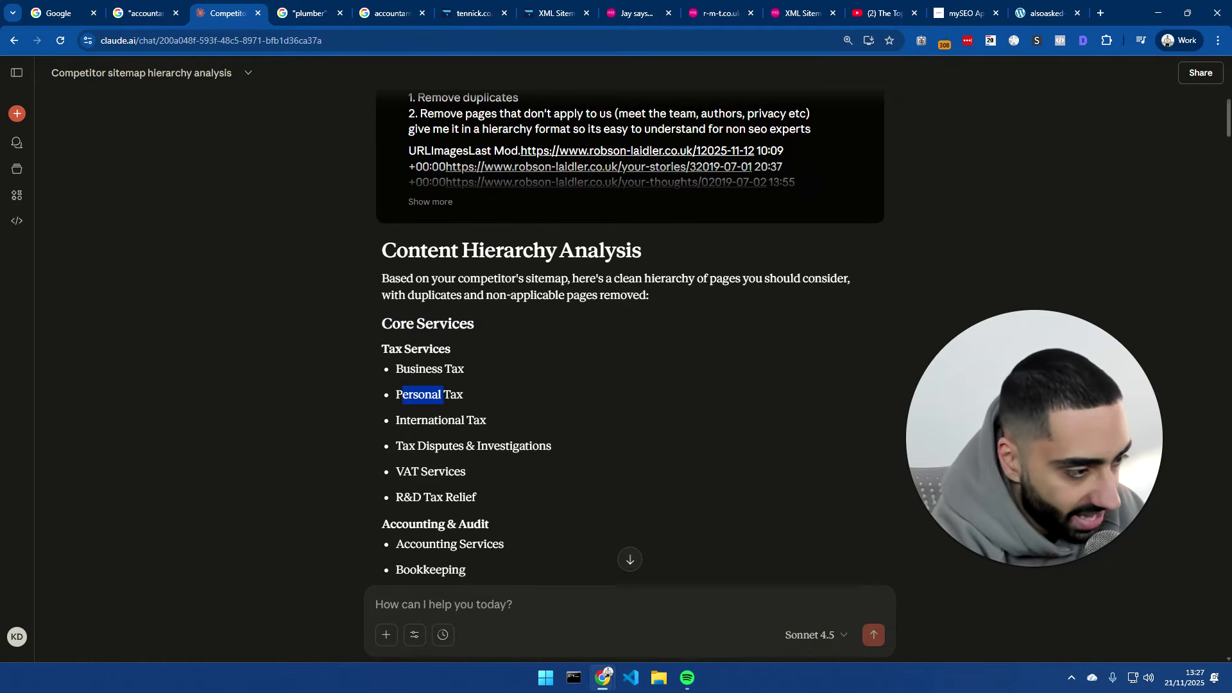
{"action": "left_click_drag", "start_coordinate": [402, 420], "coordinate": [487, 420]}
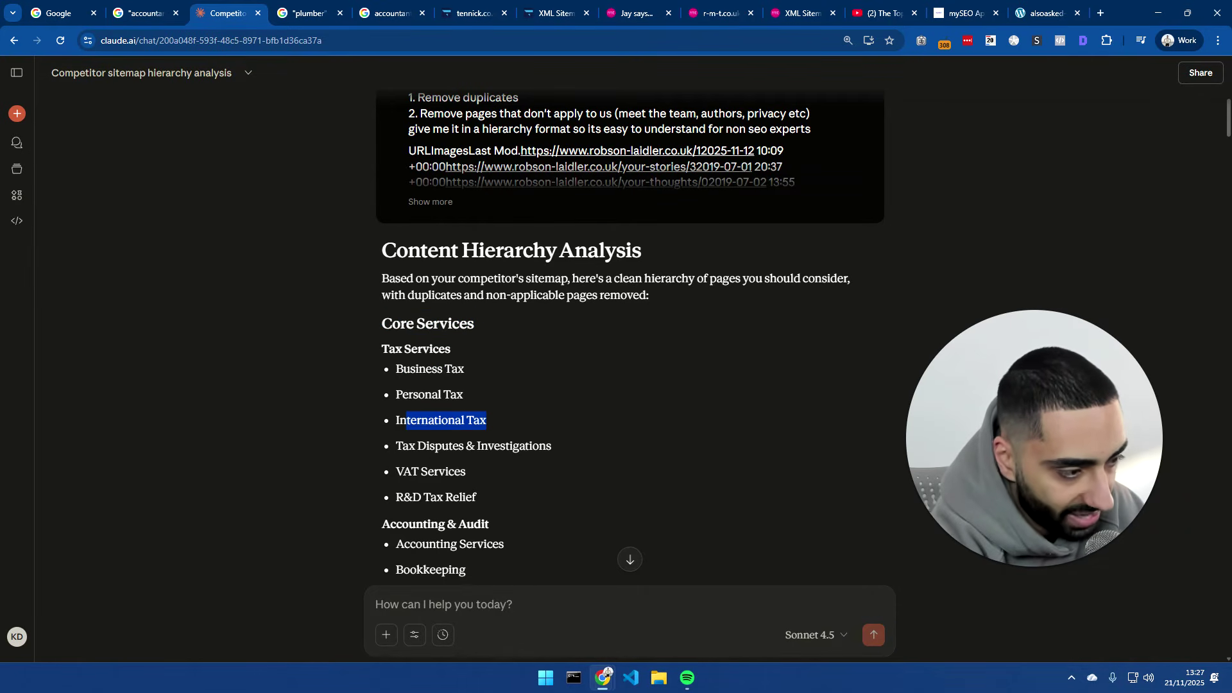
{"action": "left_click_drag", "start_coordinate": [403, 446], "coordinate": [518, 470]}
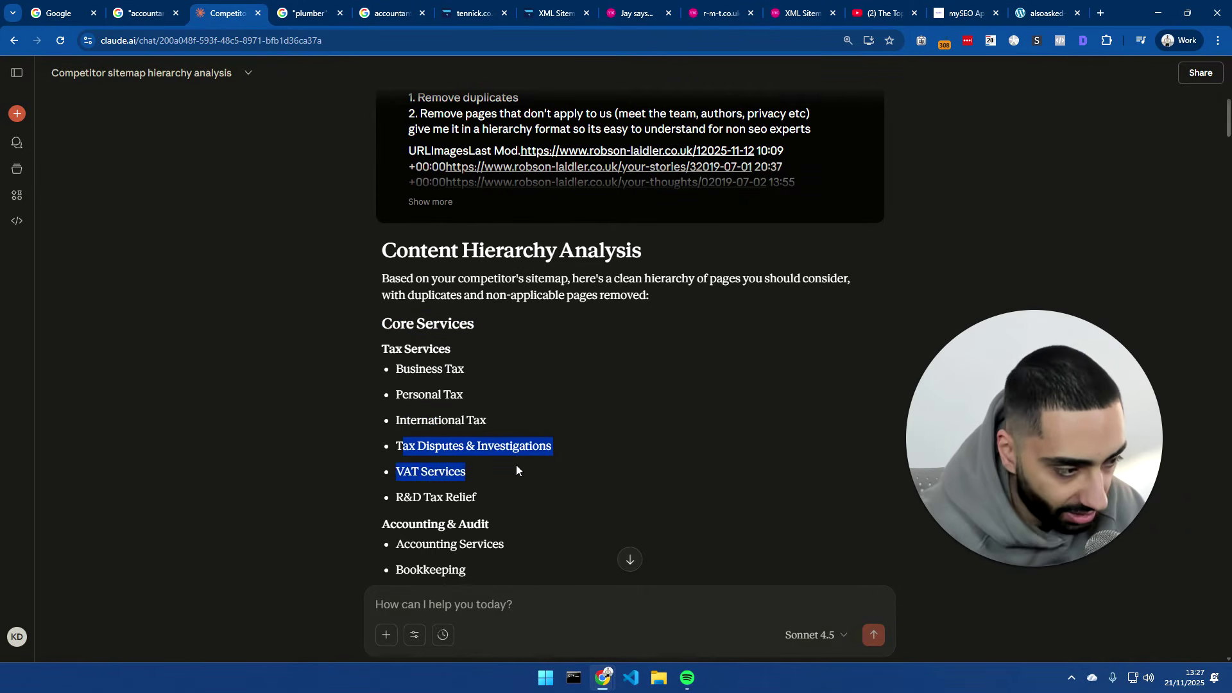
{"action": "scroll", "coordinate": [629, 334], "scroll_direction": "down", "scroll_amount": 3}
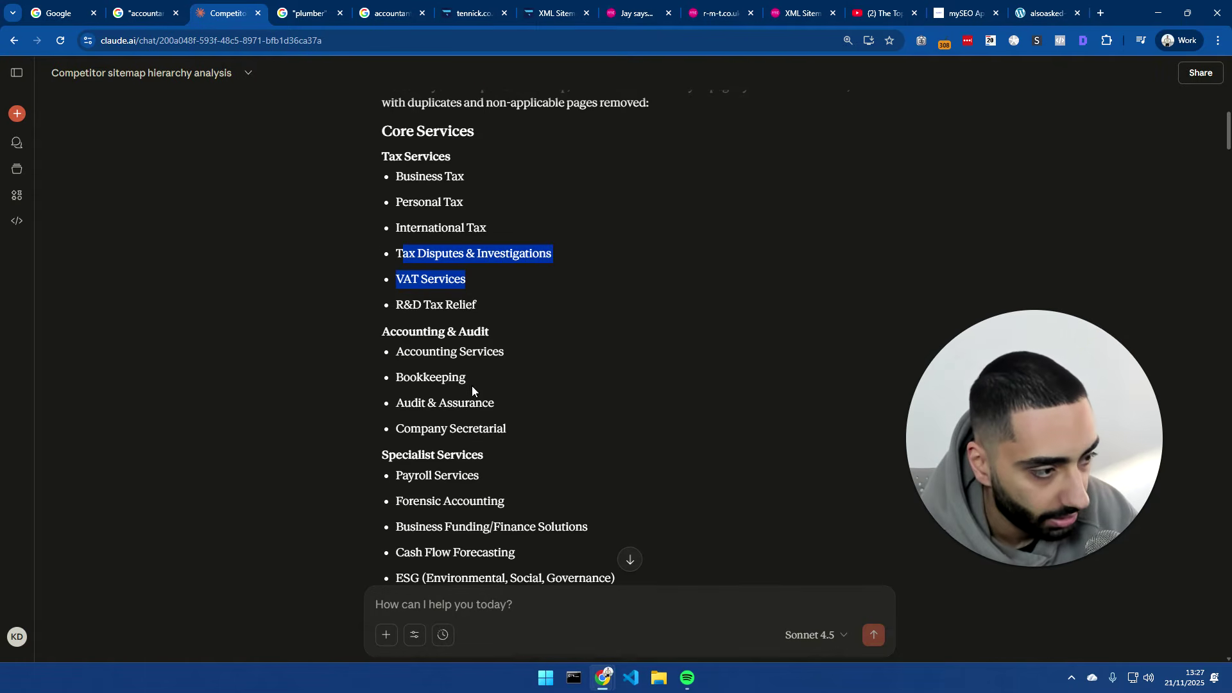
{"action": "left_click_drag", "start_coordinate": [403, 331], "coordinate": [445, 332]}
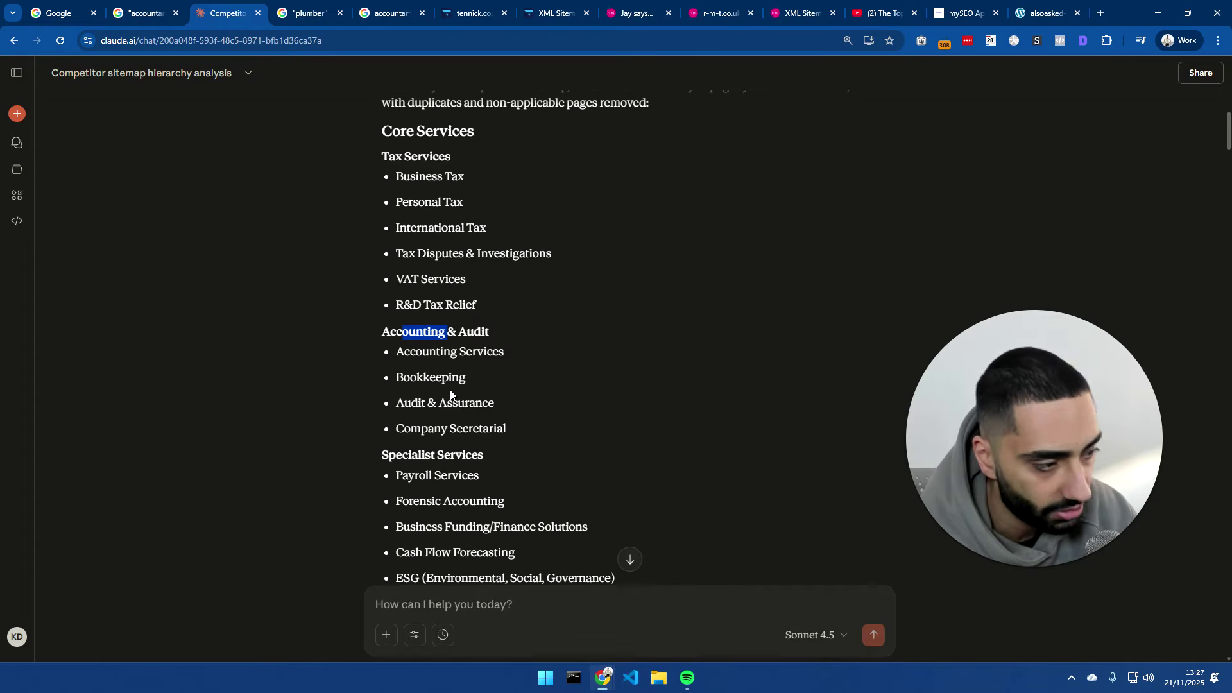
Read through the remaining sections of the hierarchy and examine which page types are listed under Pages Removed
{"action": "scroll", "coordinate": [451, 393], "scroll_direction": "down", "scroll_amount": 3}
{"action": "scroll", "coordinate": [456, 404], "scroll_direction": "down", "scroll_amount": 5}
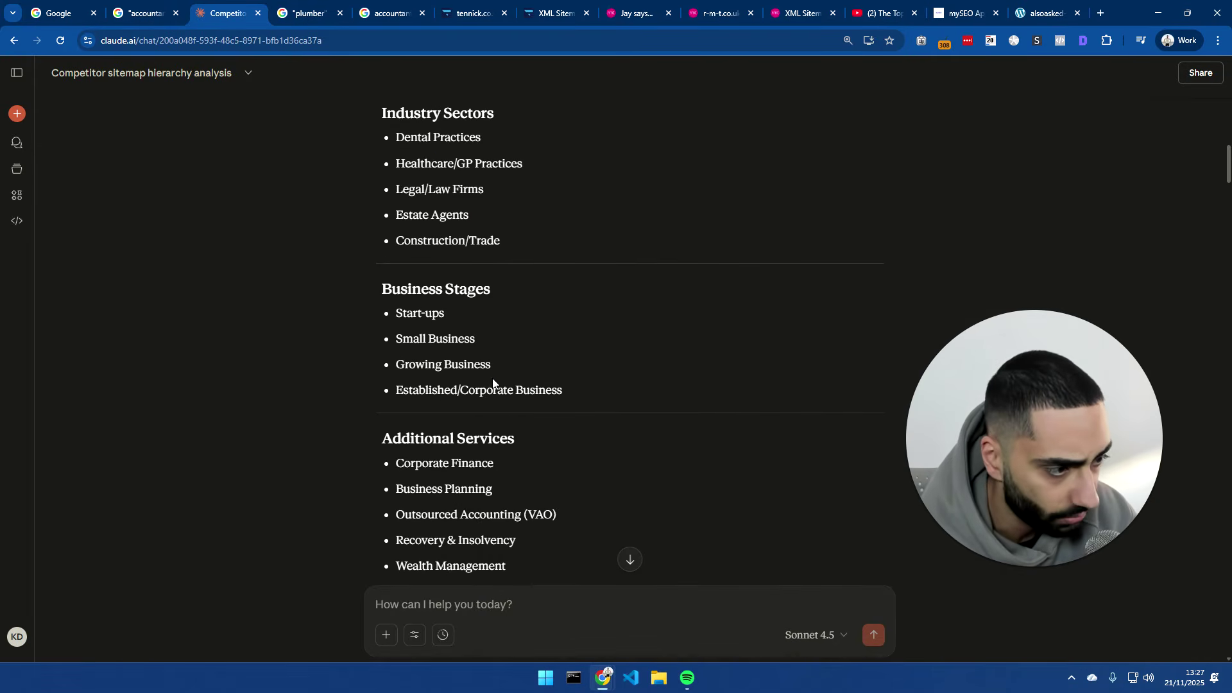
{"action": "scroll", "coordinate": [492, 379], "scroll_direction": "down", "scroll_amount": 9}
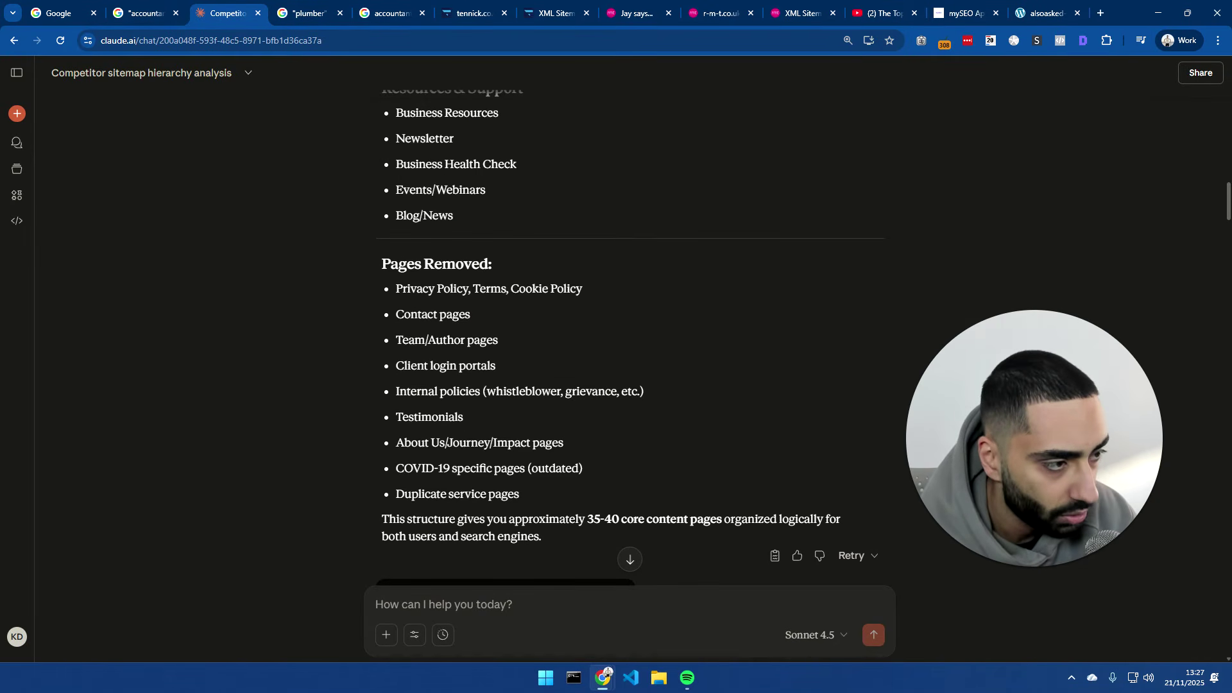
{"action": "left_click_drag", "start_coordinate": [472, 265], "coordinate": [542, 289]}
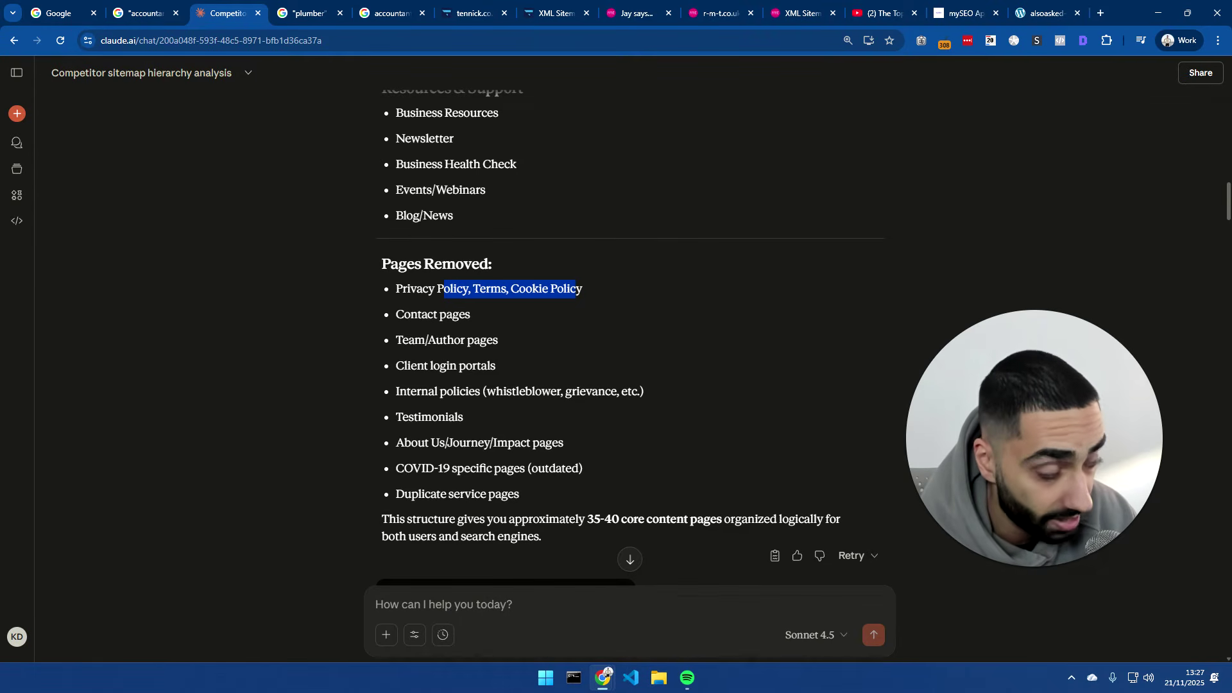
{"action": "left_click_drag", "start_coordinate": [405, 314], "coordinate": [502, 341]}
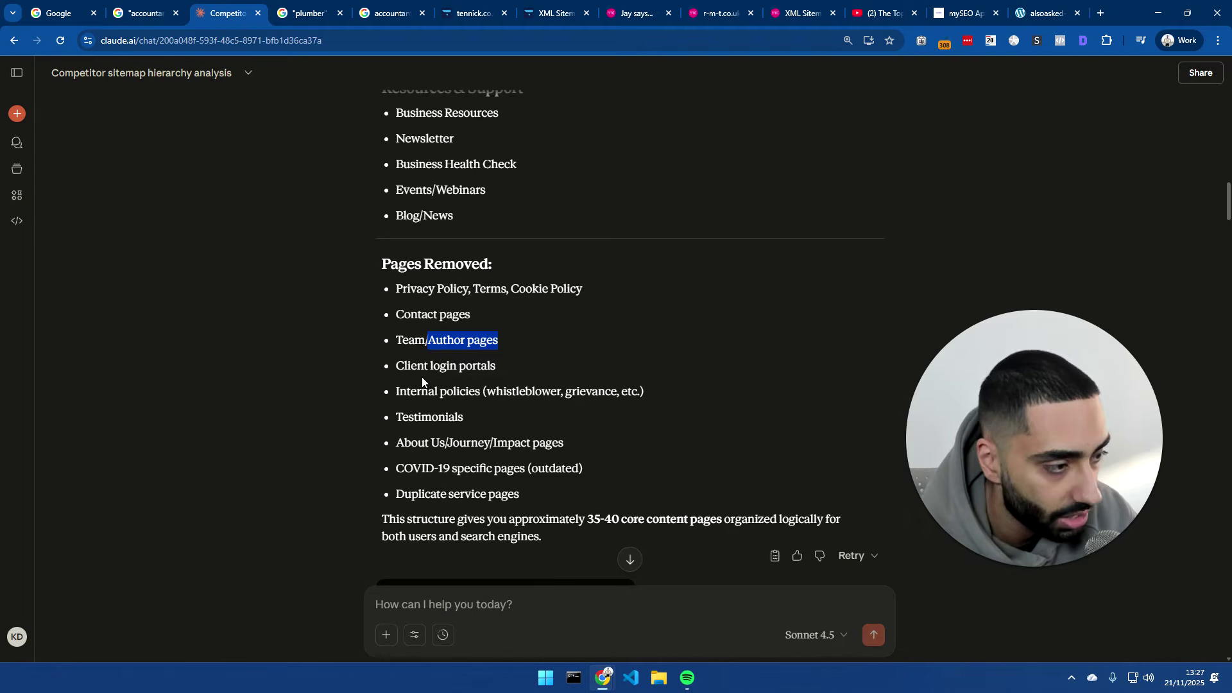
{"action": "left_click_drag", "start_coordinate": [408, 365], "coordinate": [458, 366]}
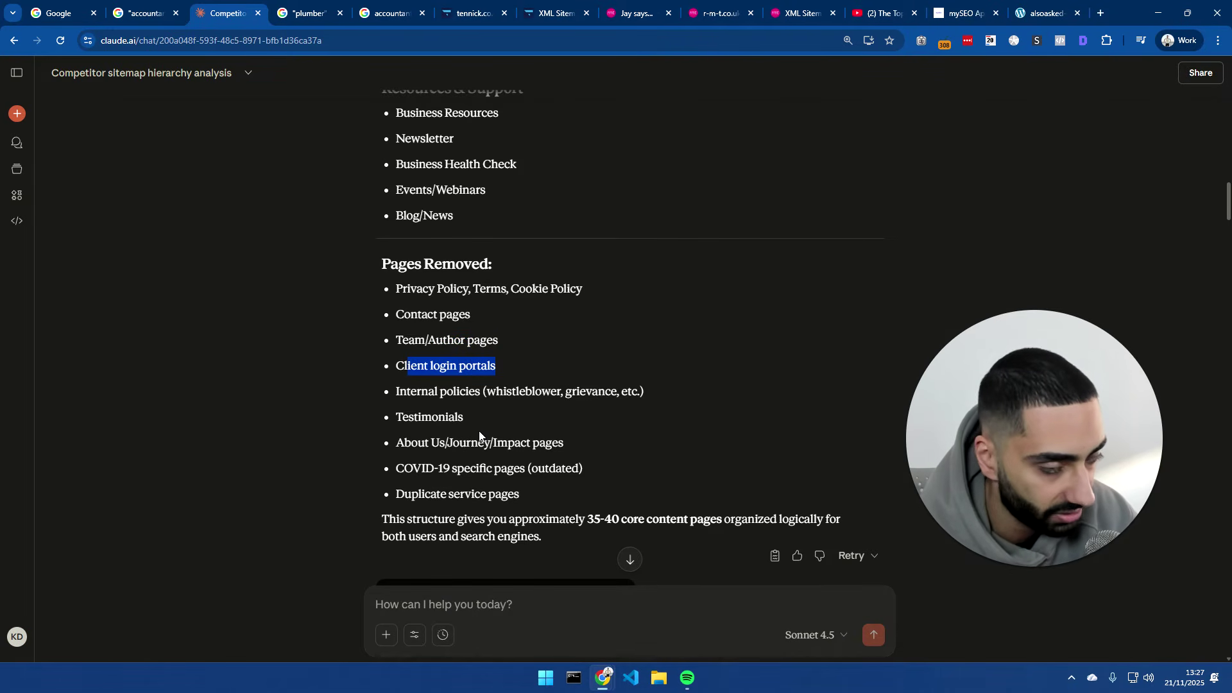
{"action": "left_click_drag", "start_coordinate": [472, 425], "coordinate": [412, 298]}
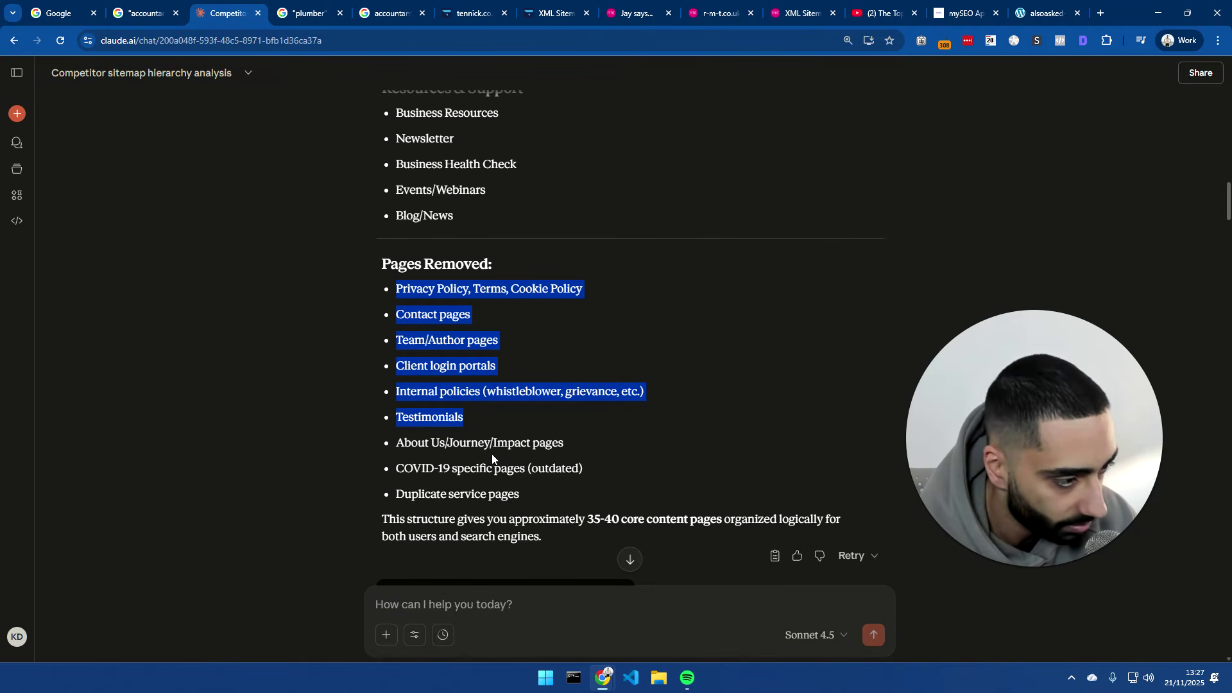
{"action": "left_click_drag", "start_coordinate": [404, 468], "coordinate": [555, 469]}
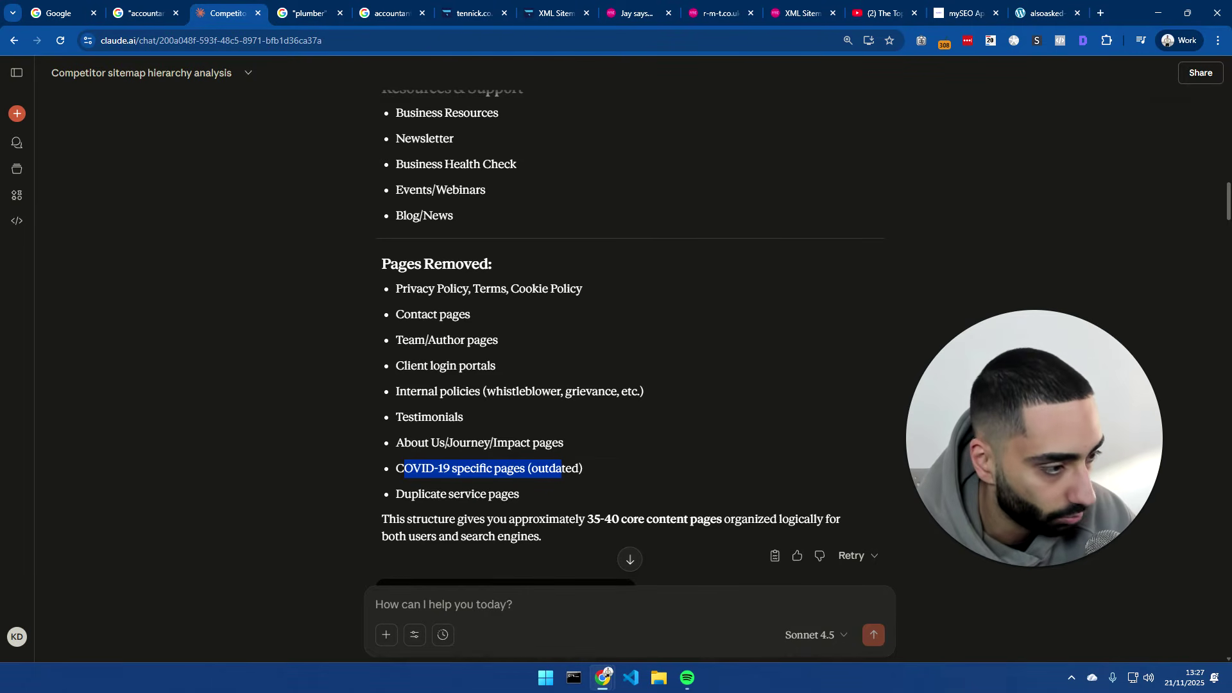
{"action": "left_click_drag", "start_coordinate": [396, 288], "coordinate": [519, 199]}
Examine the follow-up request for the full topical map and the opening Core Accounting Services section of Claude's answer
{"action": "scroll", "coordinate": [510, 371], "scroll_direction": "down", "scroll_amount": 3}
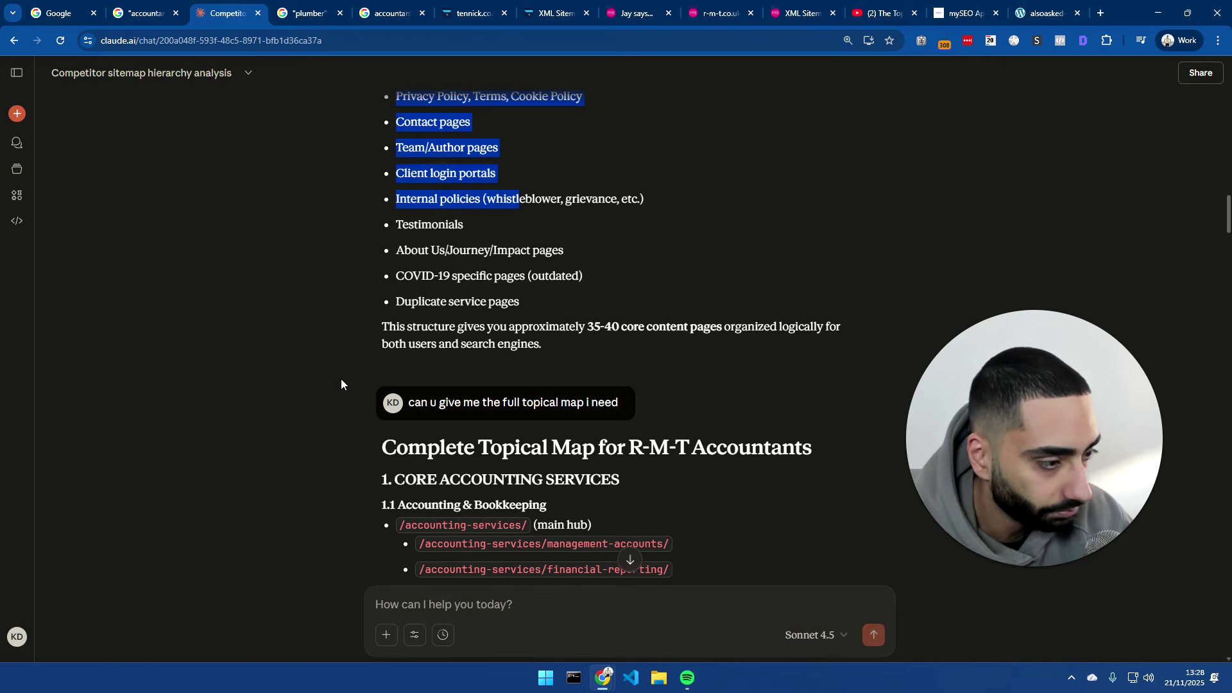
{"action": "scroll", "coordinate": [374, 395], "scroll_direction": "down", "scroll_amount": 1}
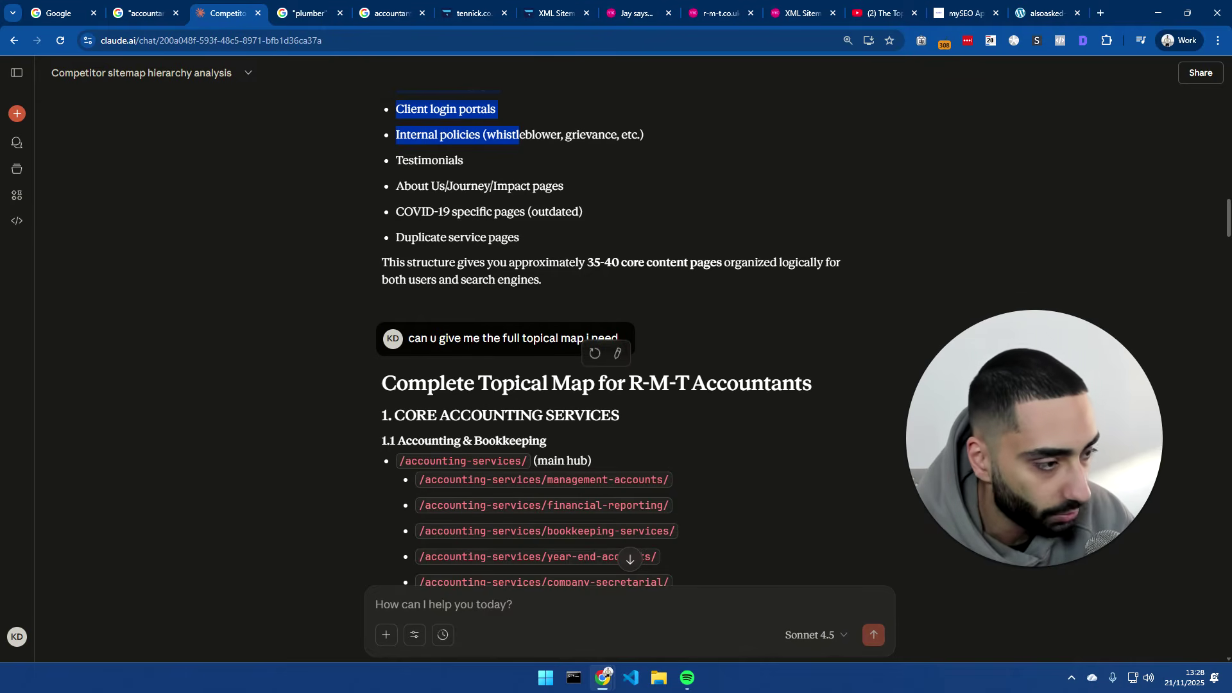
{"action": "left_click_drag", "start_coordinate": [409, 338], "coordinate": [462, 338]}
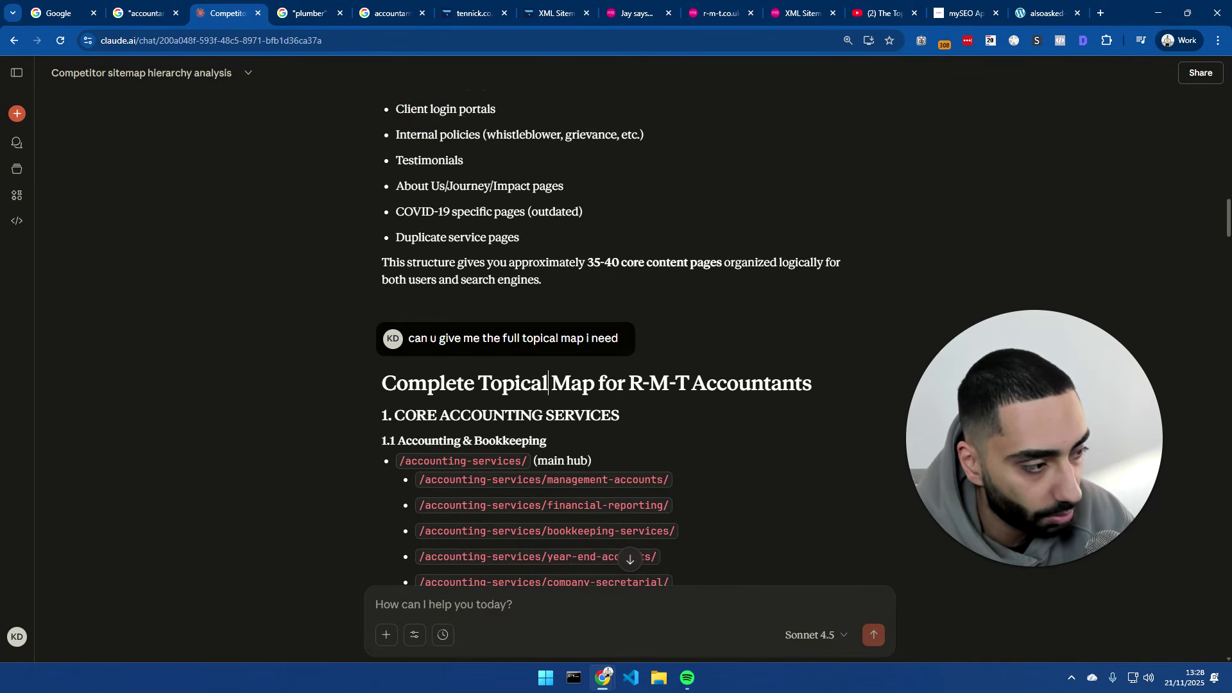
{"action": "left_click", "coordinate": [448, 386]}
{"action": "scroll", "coordinate": [449, 386], "scroll_direction": "down", "scroll_amount": 1}
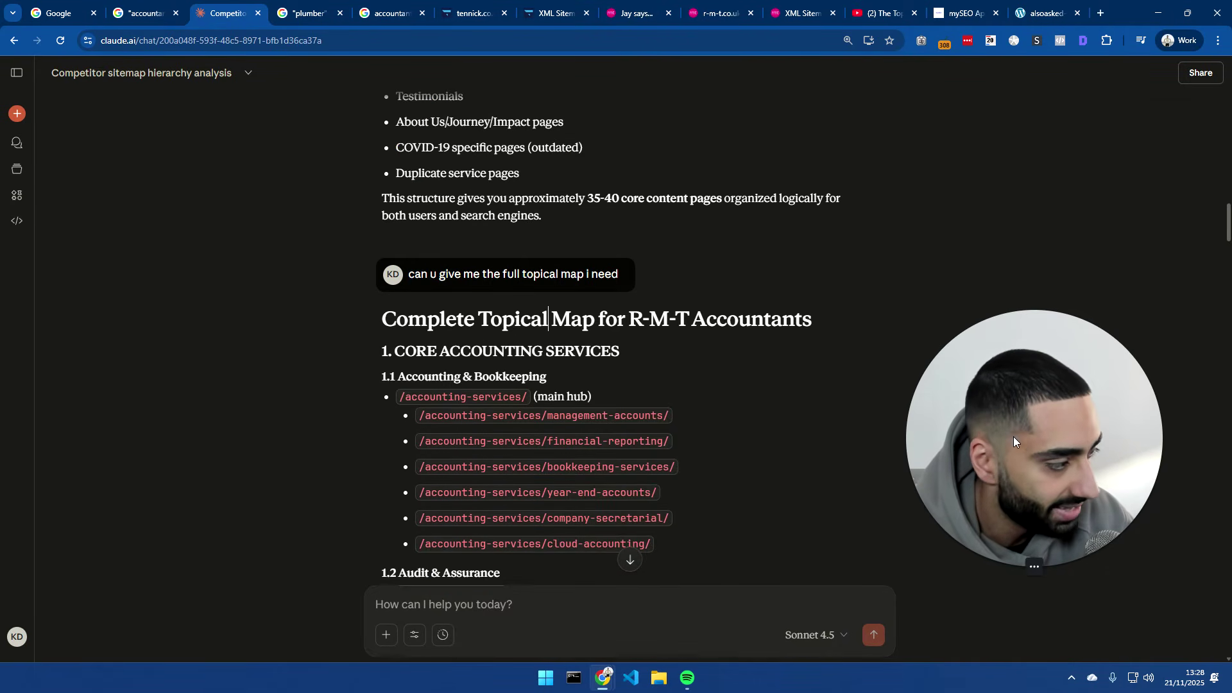
{"action": "left_click", "coordinate": [1018, 567]}
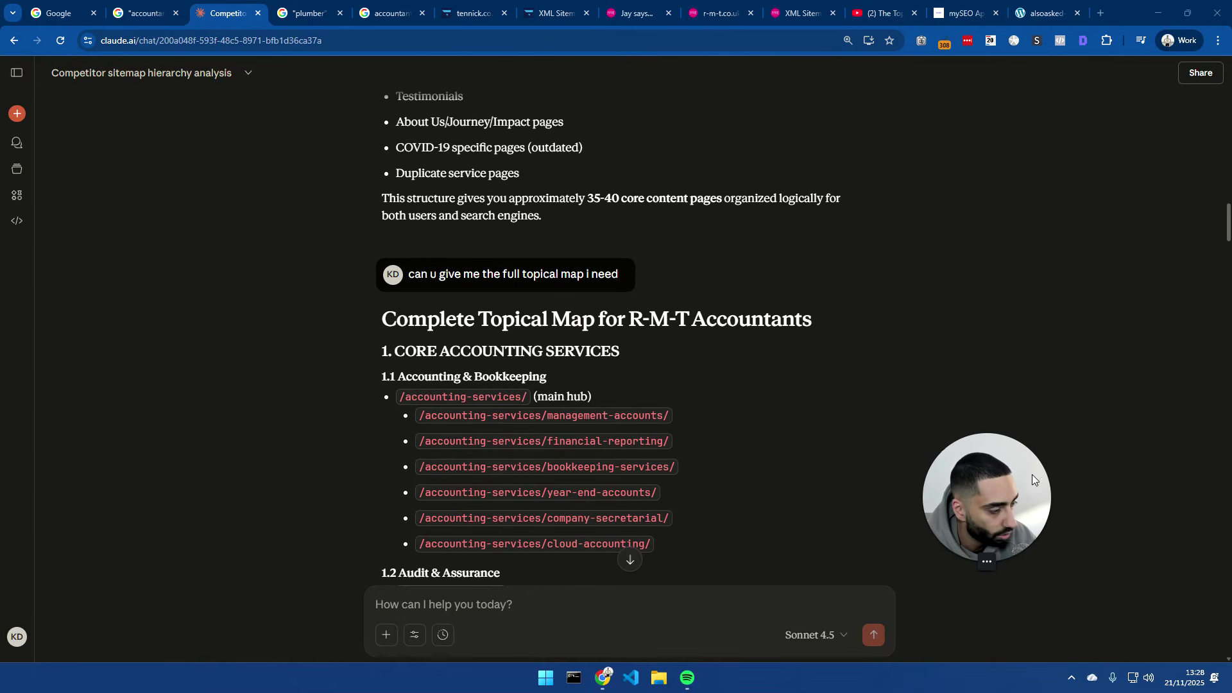
Read the Accounting & Bookkeeping pages under Core Accounting Services, from management accounts through cloud accounting
{"action": "left_click_drag", "start_coordinate": [405, 350], "coordinate": [620, 351]}
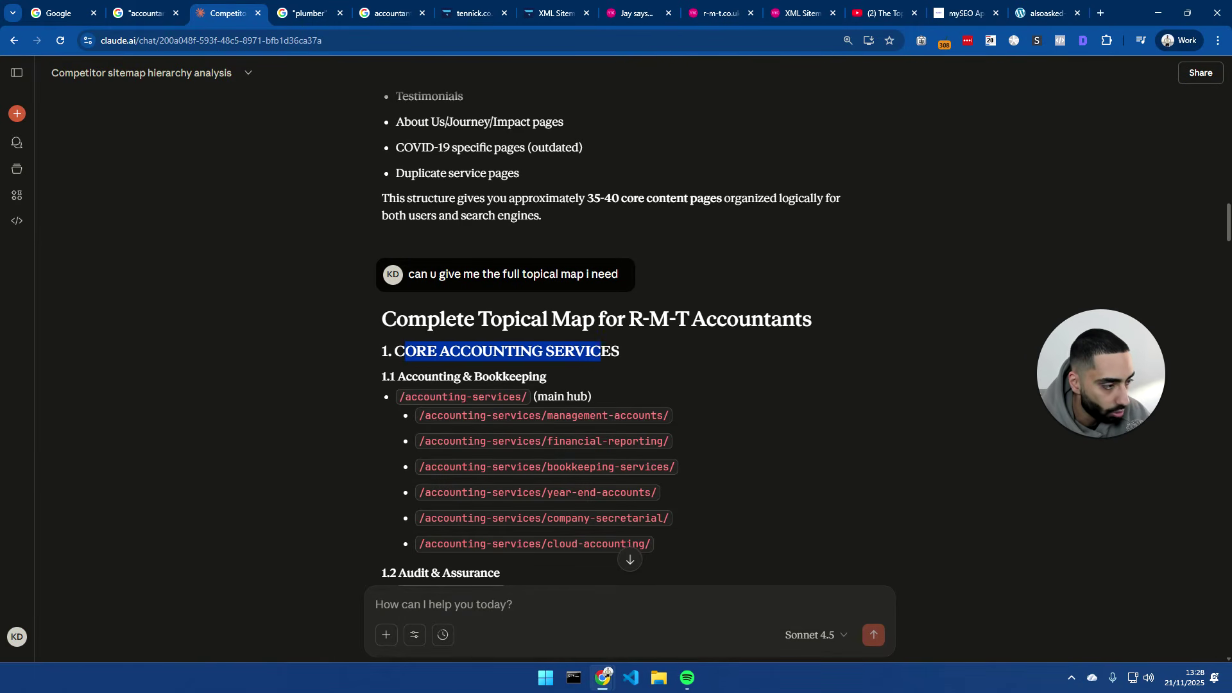
{"action": "left_click_drag", "start_coordinate": [405, 397], "coordinate": [639, 416]}
{"action": "left_click_drag", "start_coordinate": [552, 441], "coordinate": [656, 441]}
{"action": "left_click_drag", "start_coordinate": [550, 467], "coordinate": [665, 467]}
{"action": "left_click_drag", "start_coordinate": [547, 492], "coordinate": [651, 518]}
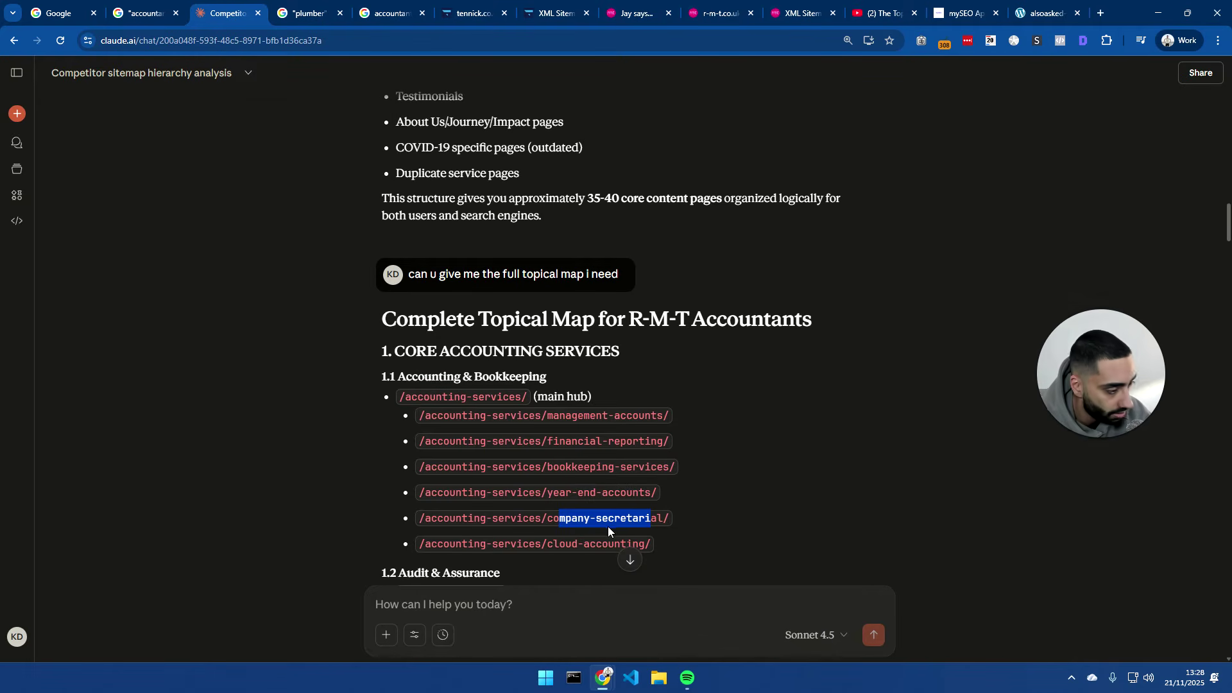
{"action": "left_click_drag", "start_coordinate": [553, 543], "coordinate": [595, 543]}
Read the Audit & Assurance page list, from statutory audit through charities audit
{"action": "scroll", "coordinate": [544, 428], "scroll_direction": "down", "scroll_amount": 5}
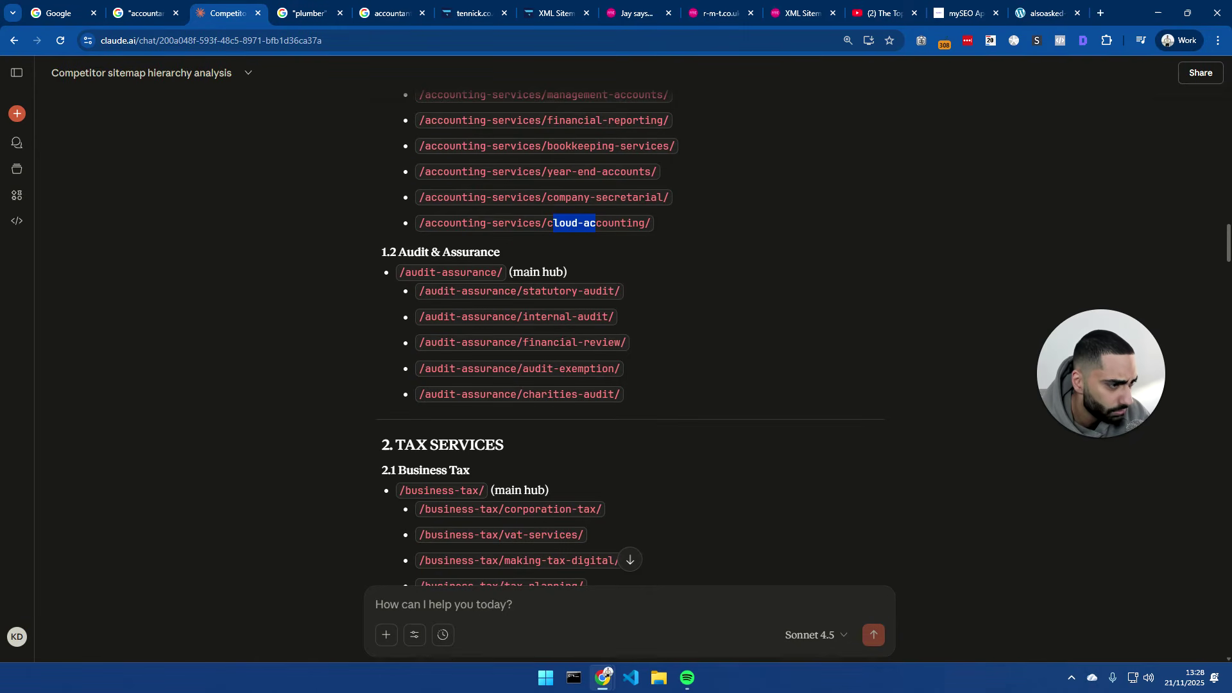
{"action": "left_click_drag", "start_coordinate": [528, 292], "coordinate": [602, 291]}
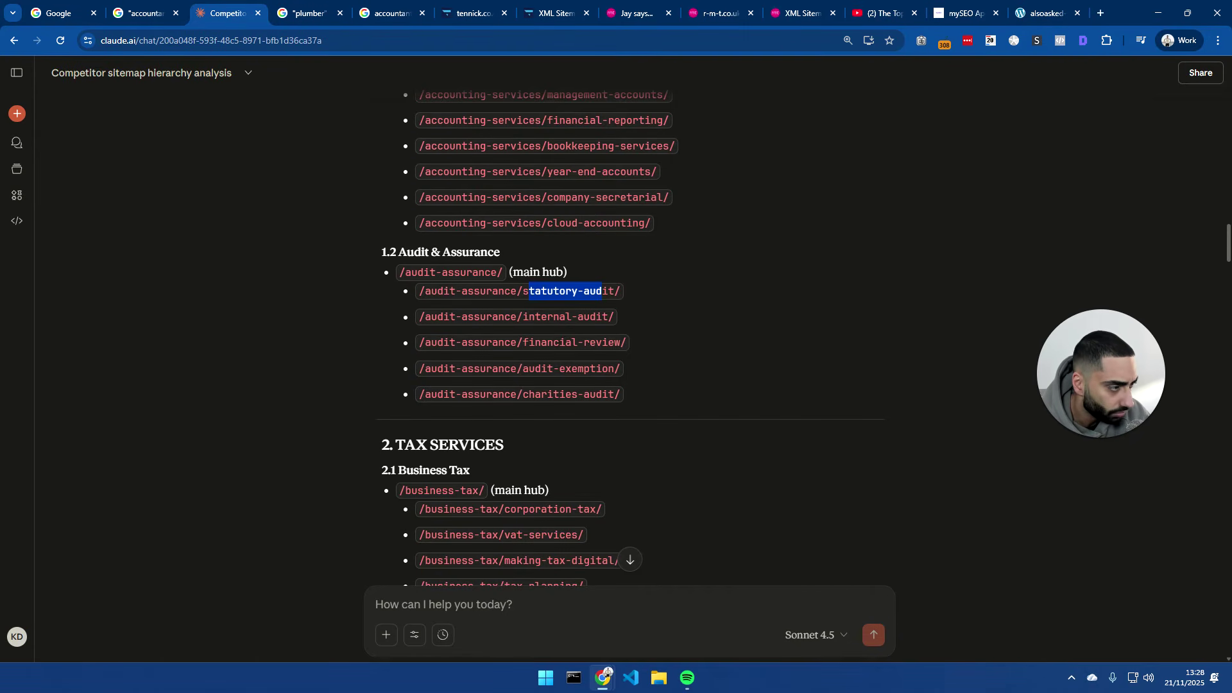
{"action": "left_click_drag", "start_coordinate": [535, 317], "coordinate": [608, 317]}
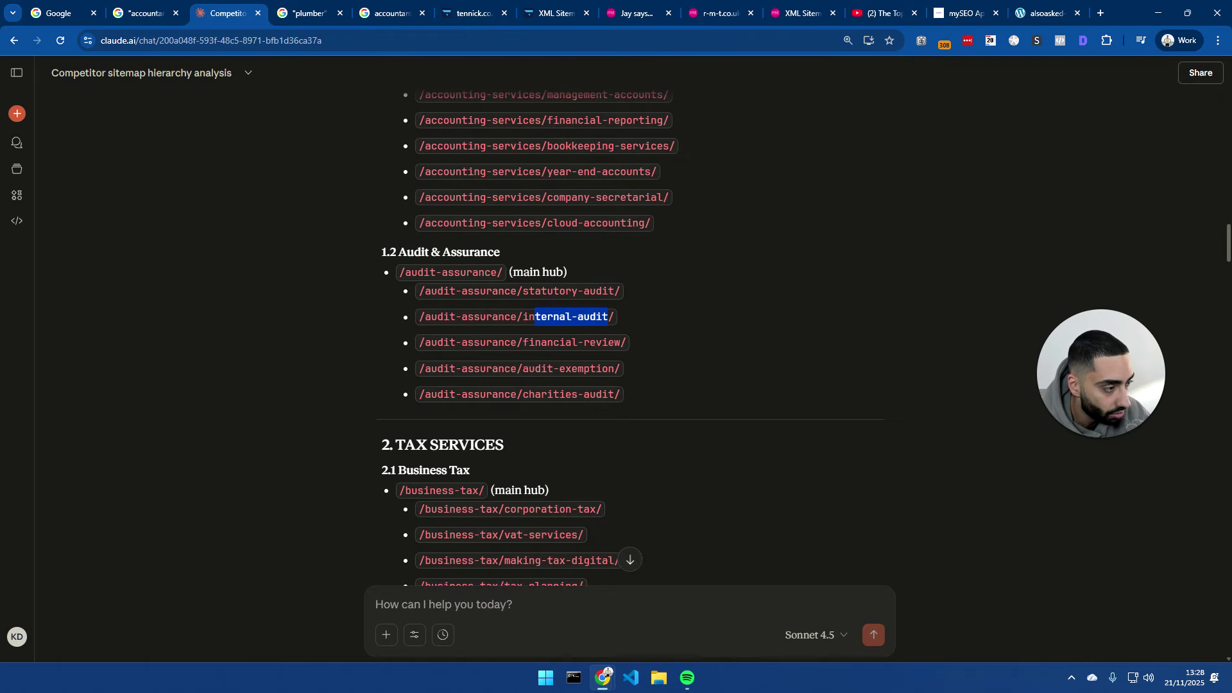
{"action": "left_click_drag", "start_coordinate": [523, 343], "coordinate": [626, 343]}
{"action": "left_click_drag", "start_coordinate": [523, 369], "coordinate": [629, 367]}
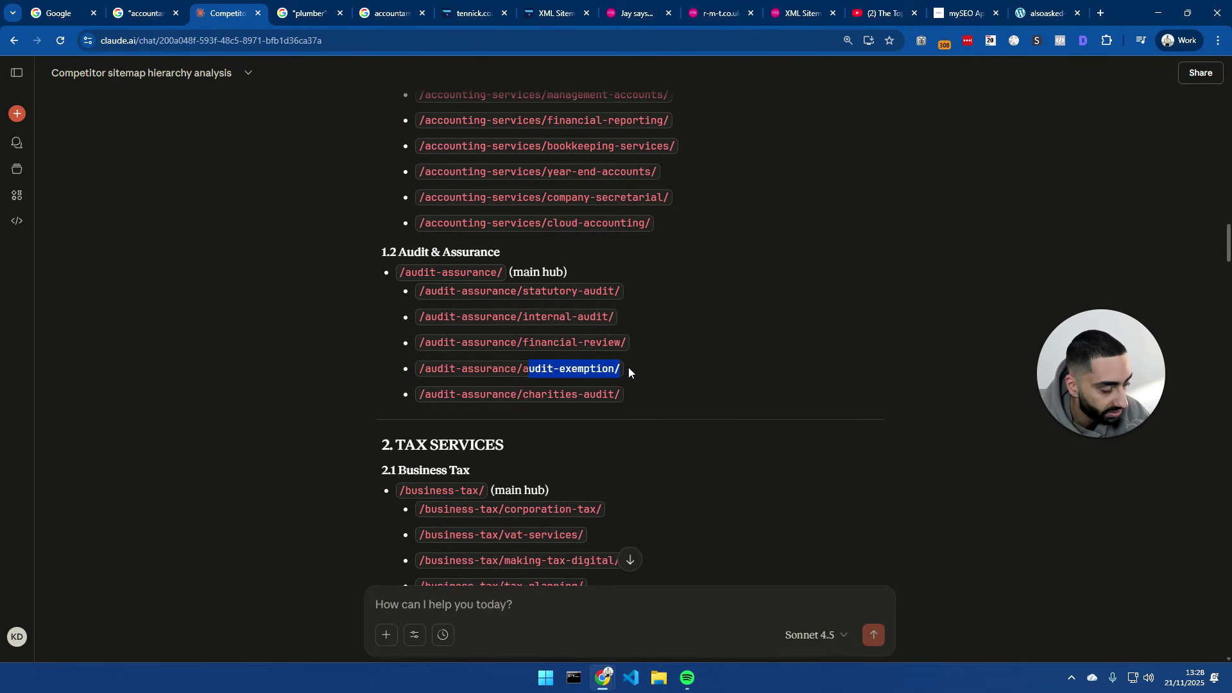
{"action": "left_click_drag", "start_coordinate": [529, 394], "coordinate": [614, 394]}
{"action": "scroll", "coordinate": [537, 437], "scroll_direction": "down", "scroll_amount": 2}
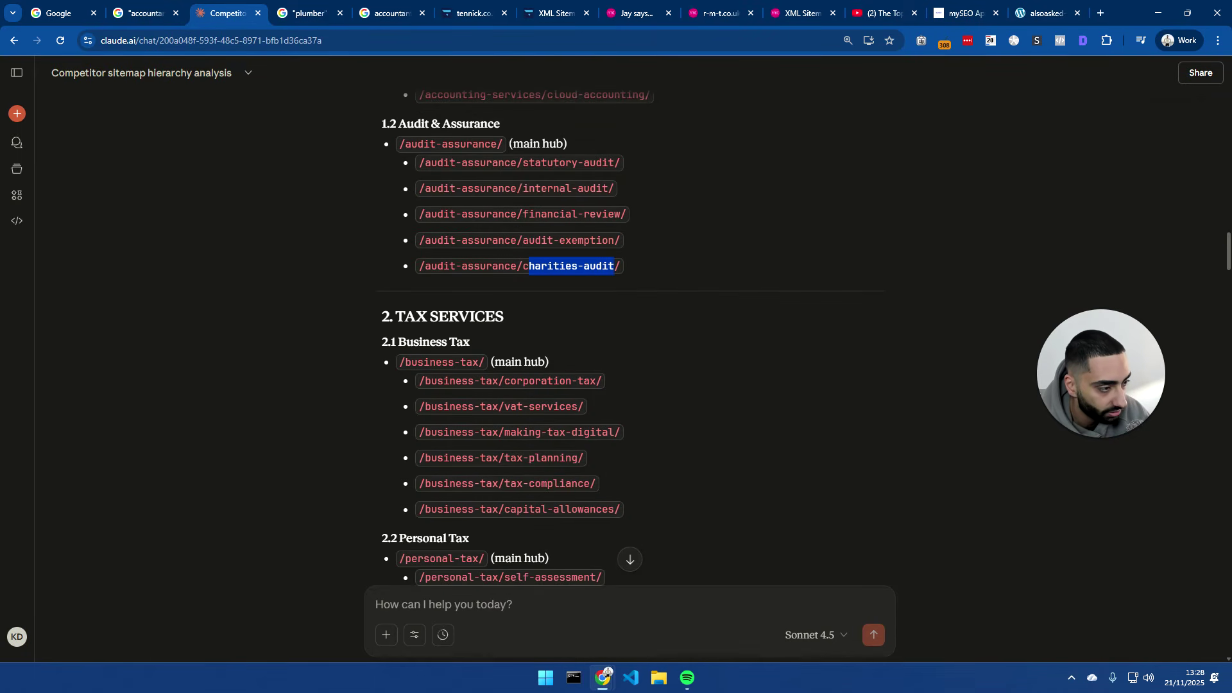
Skim the rest of the topical map, from Tax Services through Resources, down to the Total Page Count summary
{"action": "scroll", "coordinate": [543, 391], "scroll_direction": "down", "scroll_amount": 3}
{"action": "scroll", "coordinate": [490, 311], "scroll_direction": "down", "scroll_amount": 20}
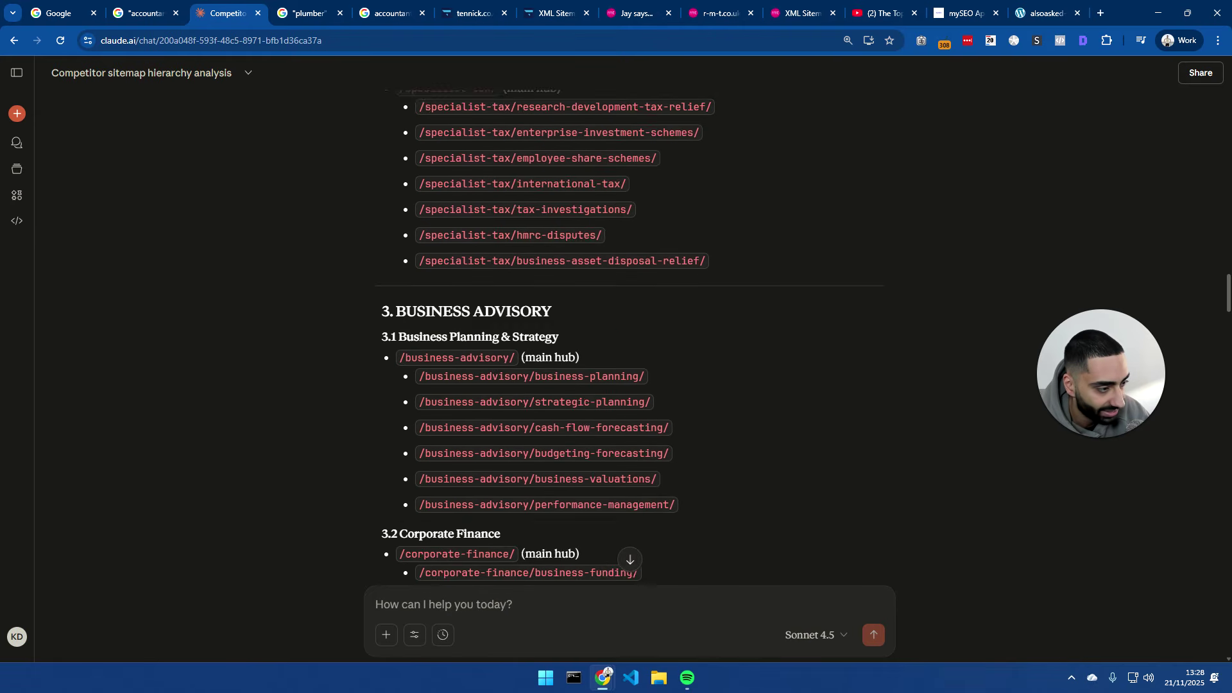
{"action": "scroll", "coordinate": [570, 341], "scroll_direction": "down", "scroll_amount": 20}
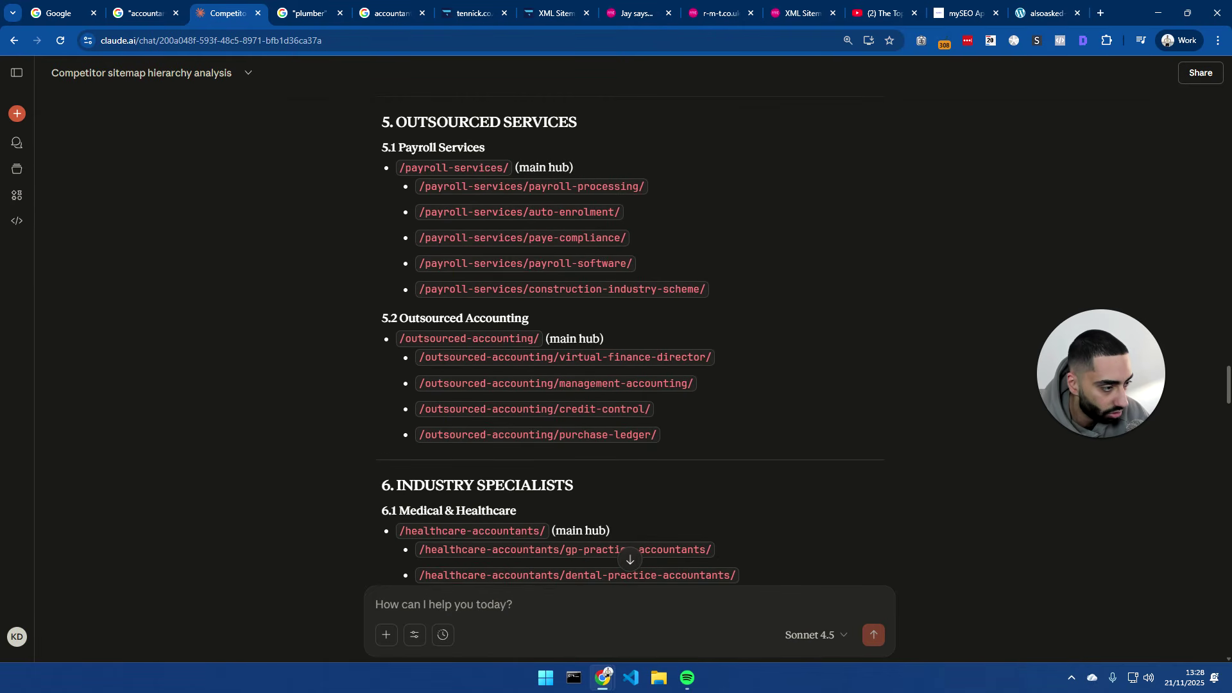
{"action": "scroll", "coordinate": [569, 338], "scroll_direction": "down", "scroll_amount": 20}
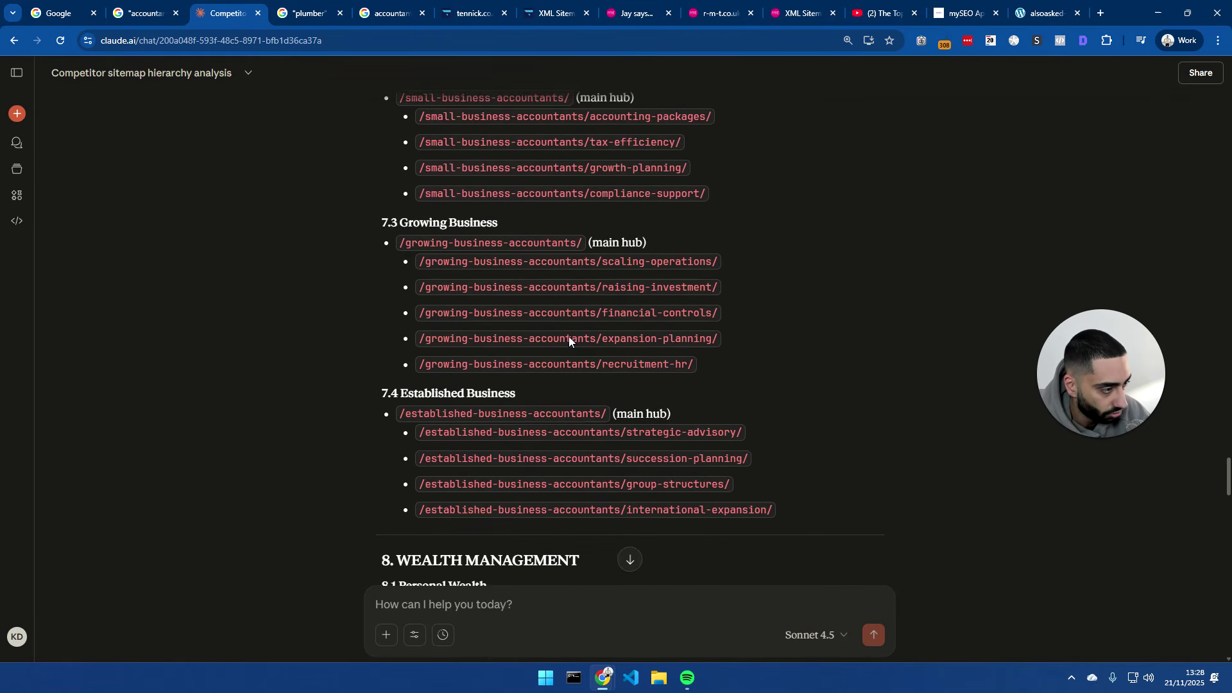
{"action": "scroll", "coordinate": [570, 340], "scroll_direction": "down", "scroll_amount": 10}
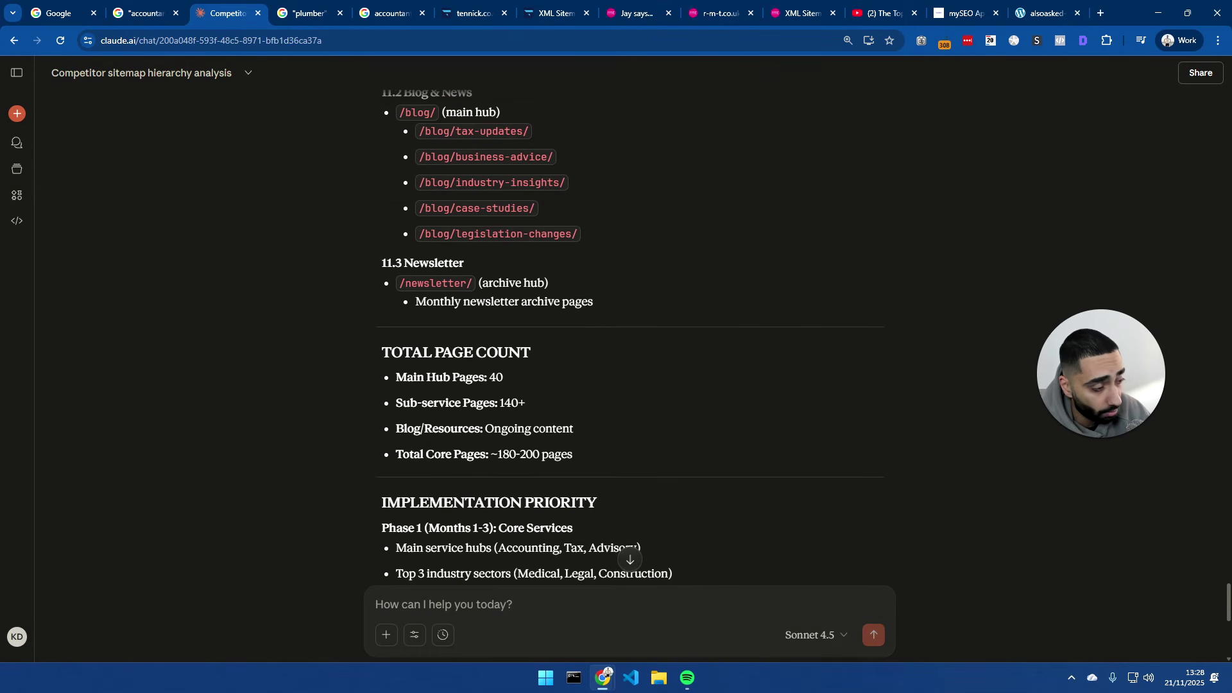
Examine the Total Page Count figures and the Phase 1 Core Services items under Implementation Priority
{"action": "left_click_drag", "start_coordinate": [414, 378], "coordinate": [525, 403]}
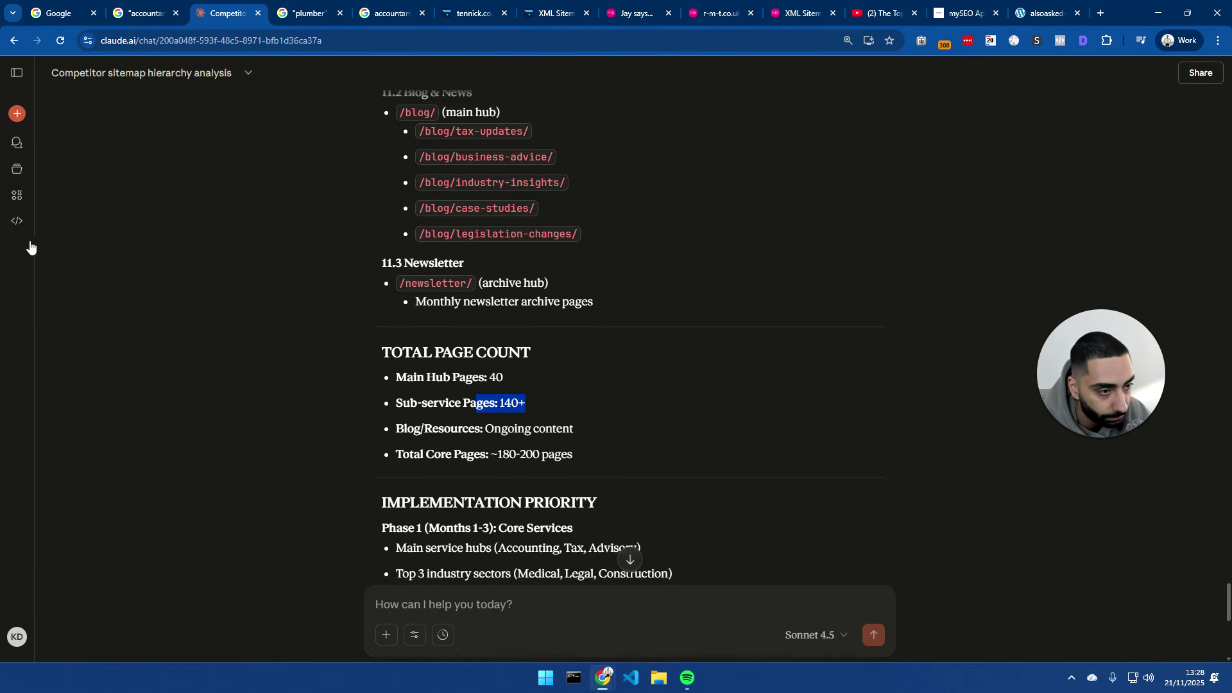
{"action": "scroll", "coordinate": [44, 241], "scroll_direction": "down", "scroll_amount": 3}
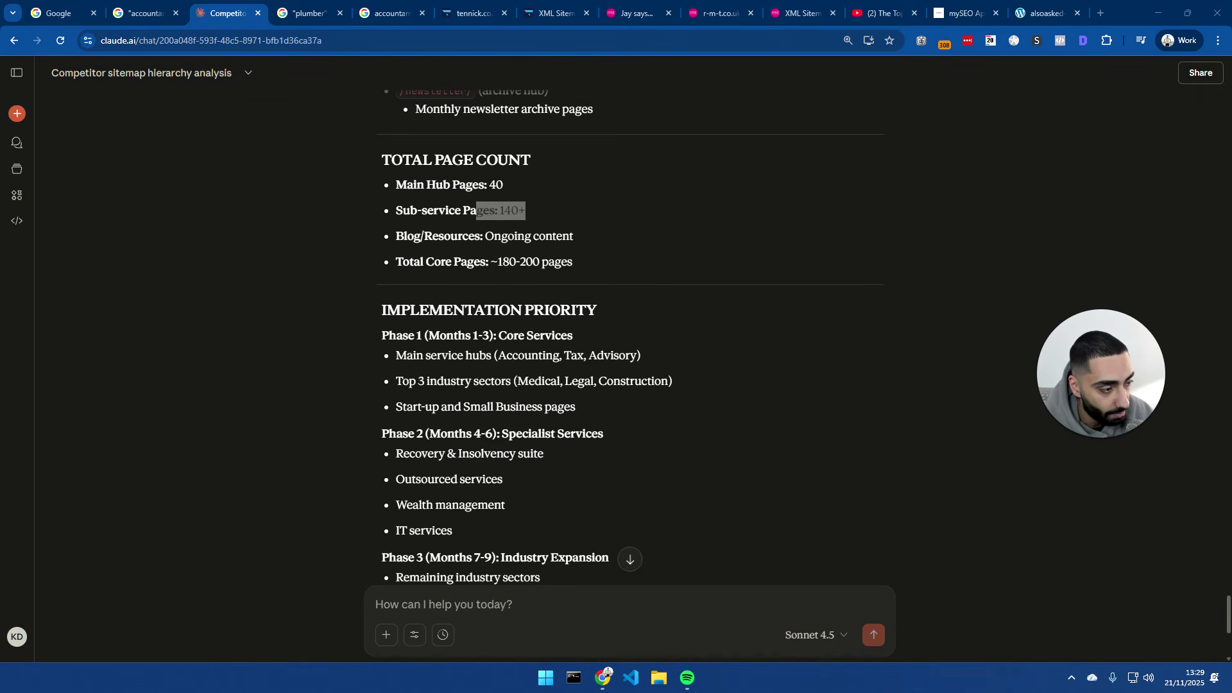
{"action": "left_click_drag", "start_coordinate": [402, 335], "coordinate": [489, 335]}
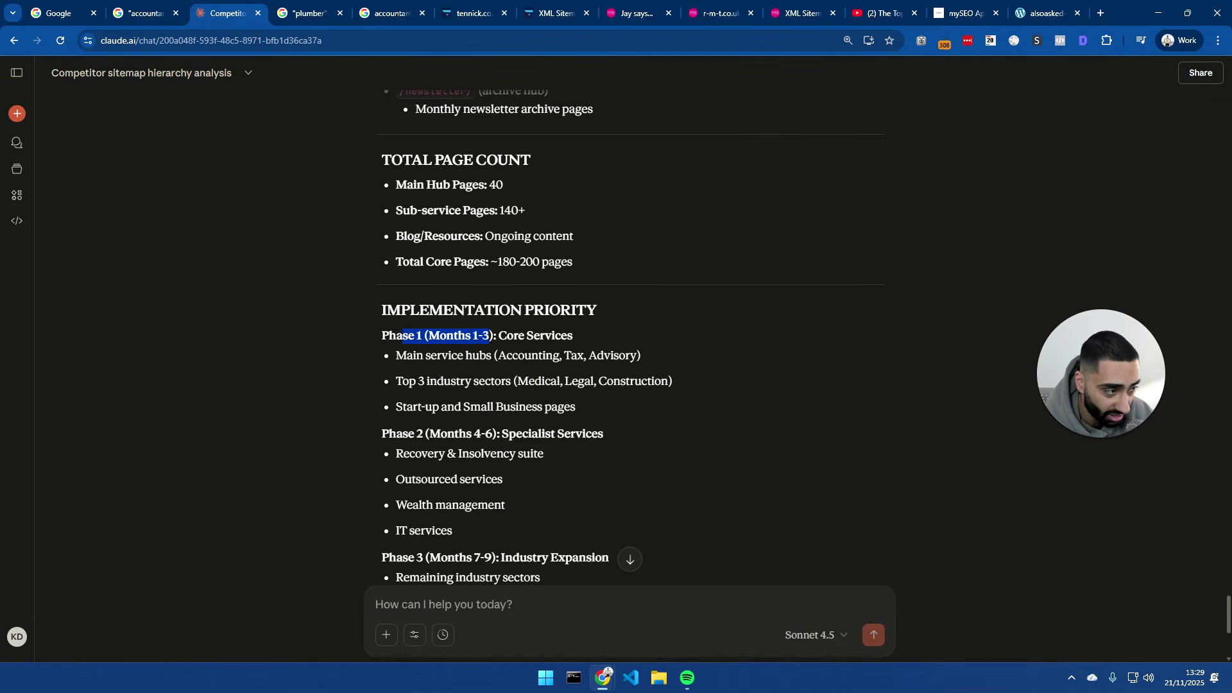
{"action": "left_click_drag", "start_coordinate": [573, 263], "coordinate": [509, 262]}
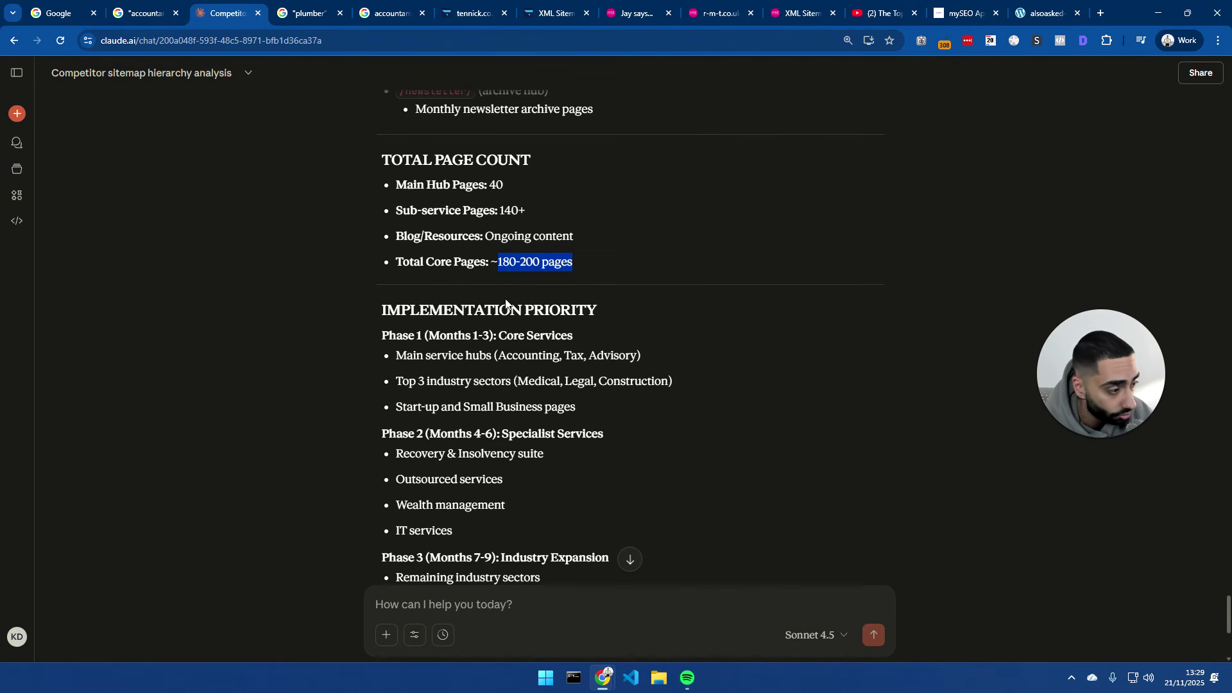
{"action": "left_click_drag", "start_coordinate": [472, 335], "coordinate": [585, 409]}
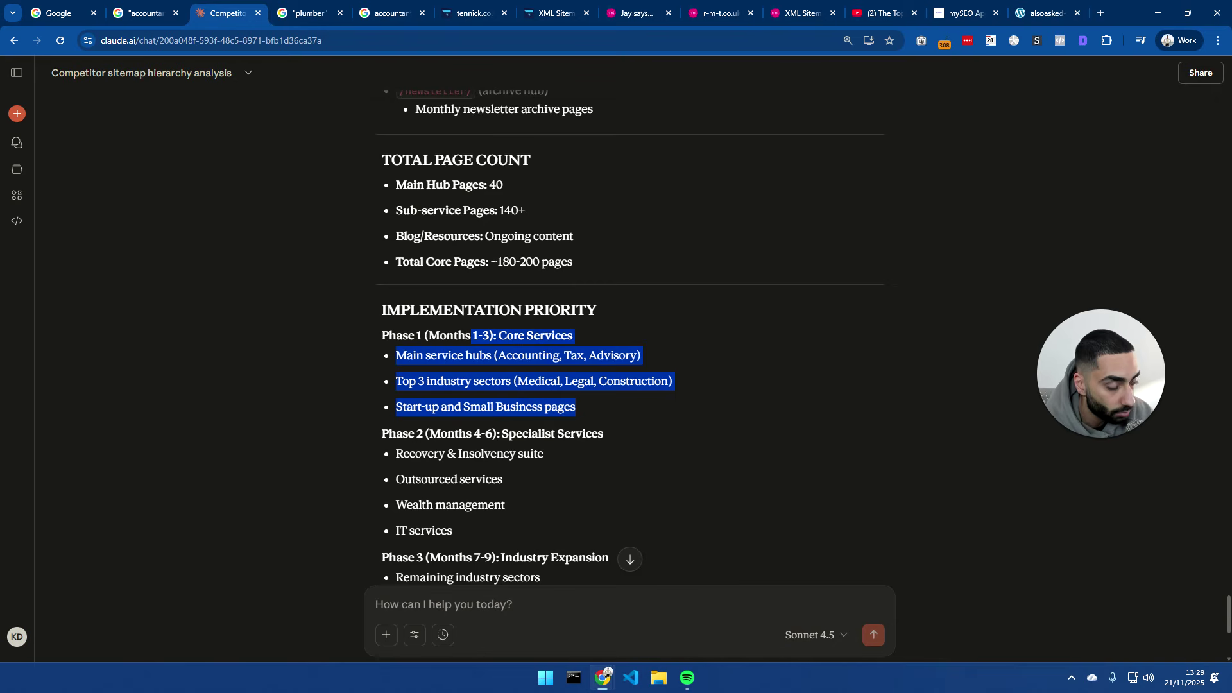
{"action": "scroll", "coordinate": [552, 382], "scroll_direction": "down", "scroll_amount": 5}
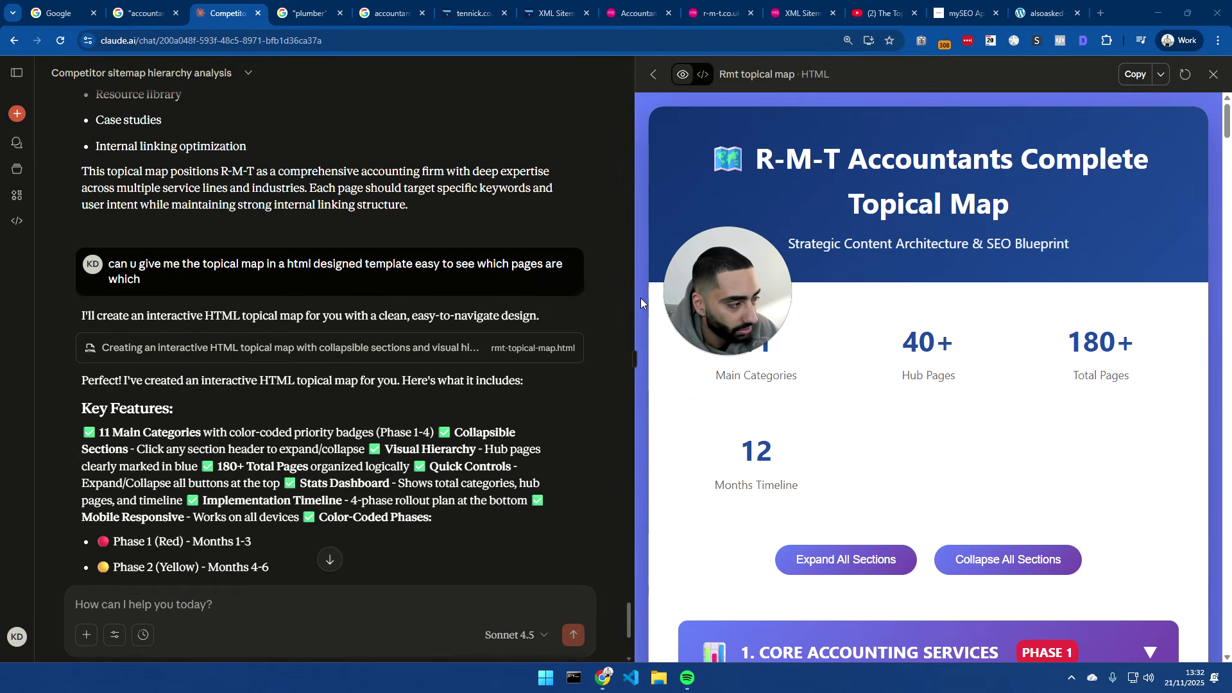
Widen the HTML topical map preview and read its Accounting & Bookkeeping and Audit & Assurance page groups
{"action": "left_click_drag", "start_coordinate": [161, 263], "coordinate": [593, 260]}
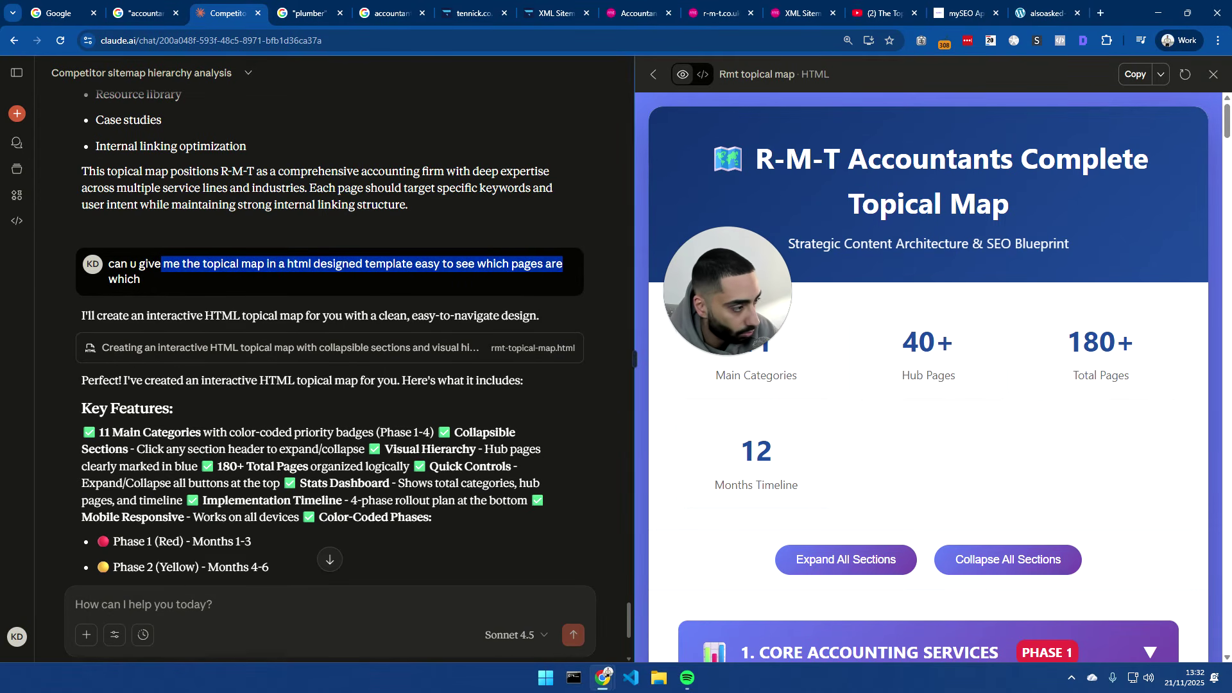
{"action": "left_click_drag", "start_coordinate": [634, 359], "coordinate": [304, 257]}
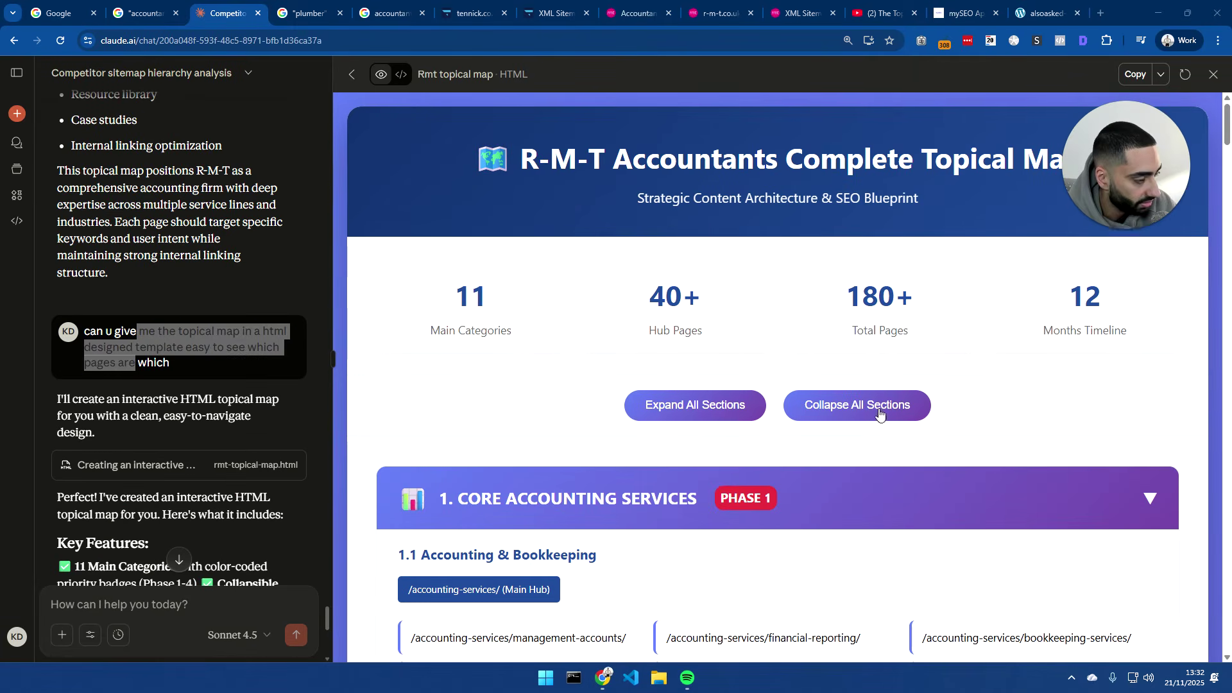
{"action": "scroll", "coordinate": [513, 435], "scroll_direction": "down", "scroll_amount": 3}
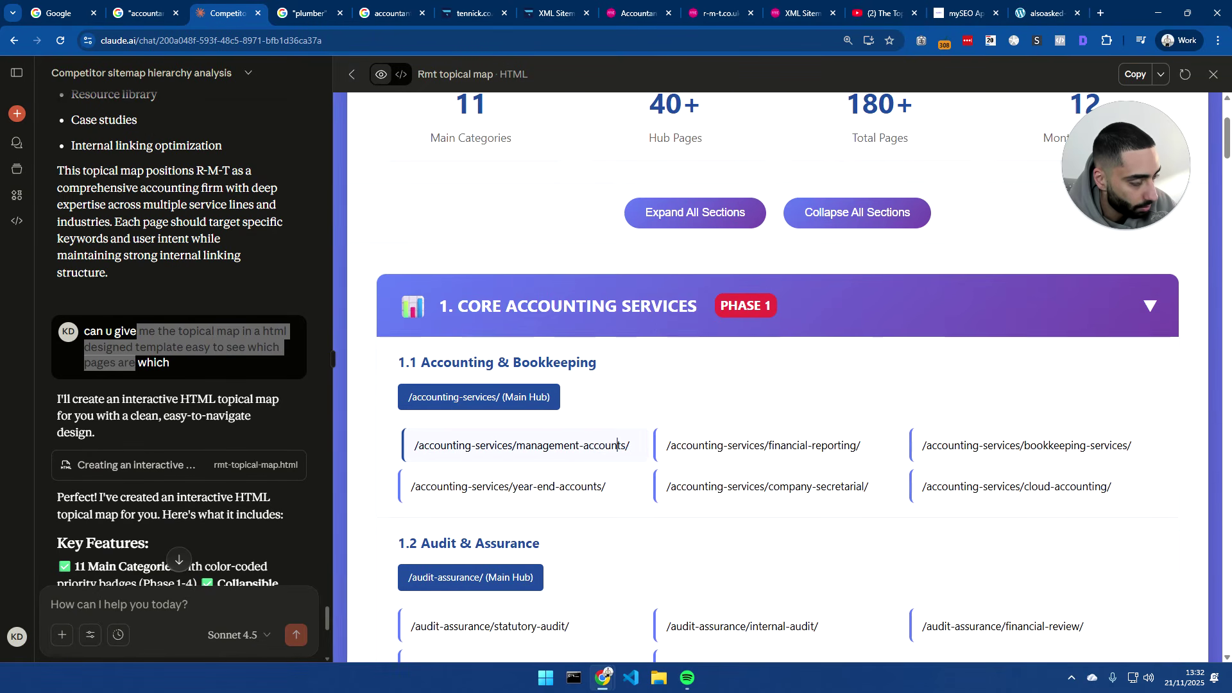
{"action": "left_click_drag", "start_coordinate": [430, 363], "coordinate": [599, 363]}
{"action": "scroll", "coordinate": [449, 478], "scroll_direction": "down", "scroll_amount": 1}
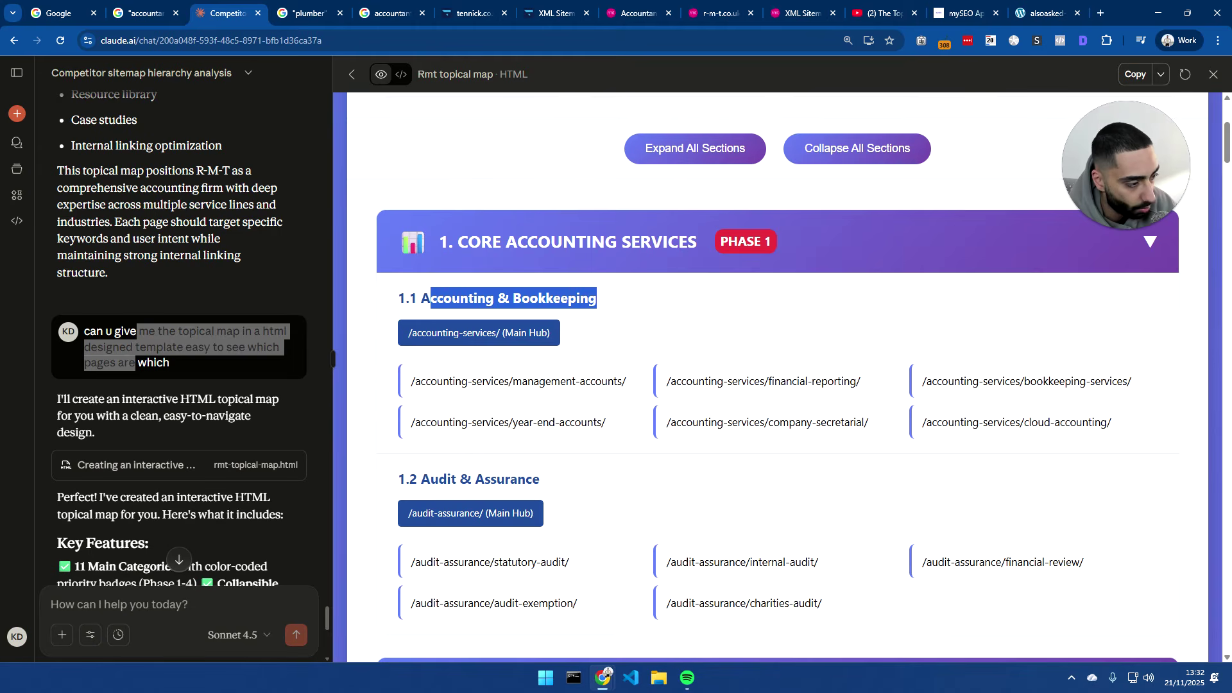
{"action": "left_click_drag", "start_coordinate": [418, 479], "coordinate": [550, 480]}
{"action": "scroll", "coordinate": [550, 479], "scroll_direction": "down", "scroll_amount": 2}
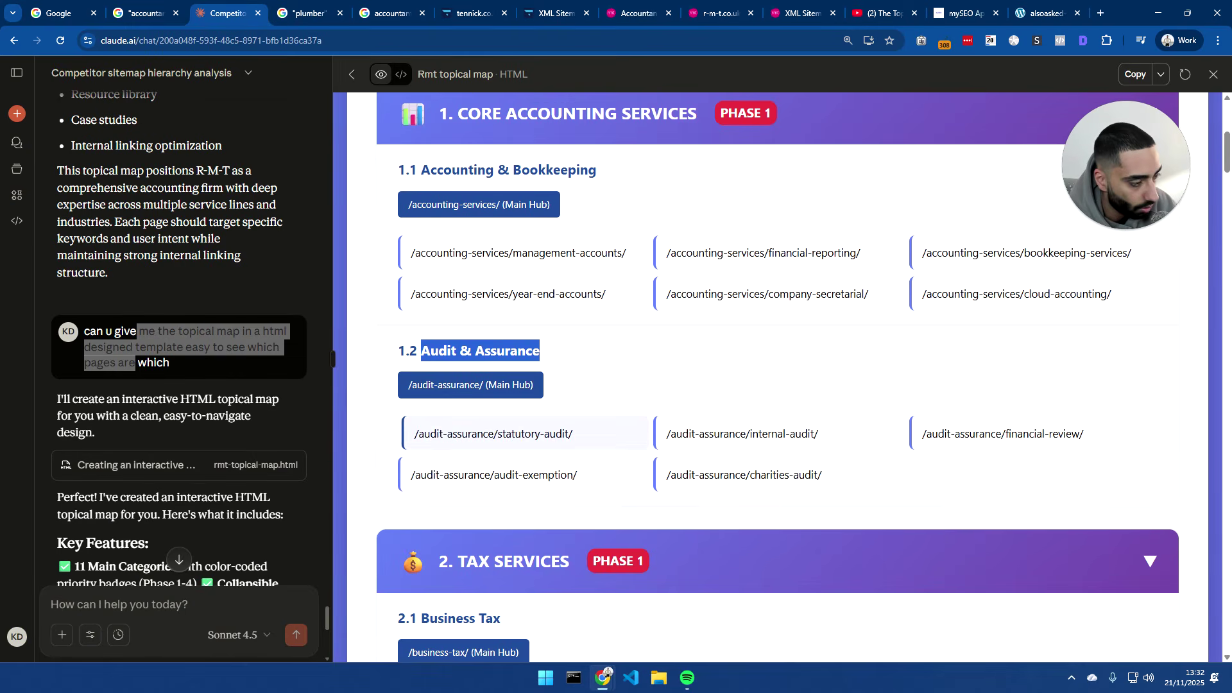
{"action": "left_click_drag", "start_coordinate": [433, 435], "coordinate": [1040, 489]}
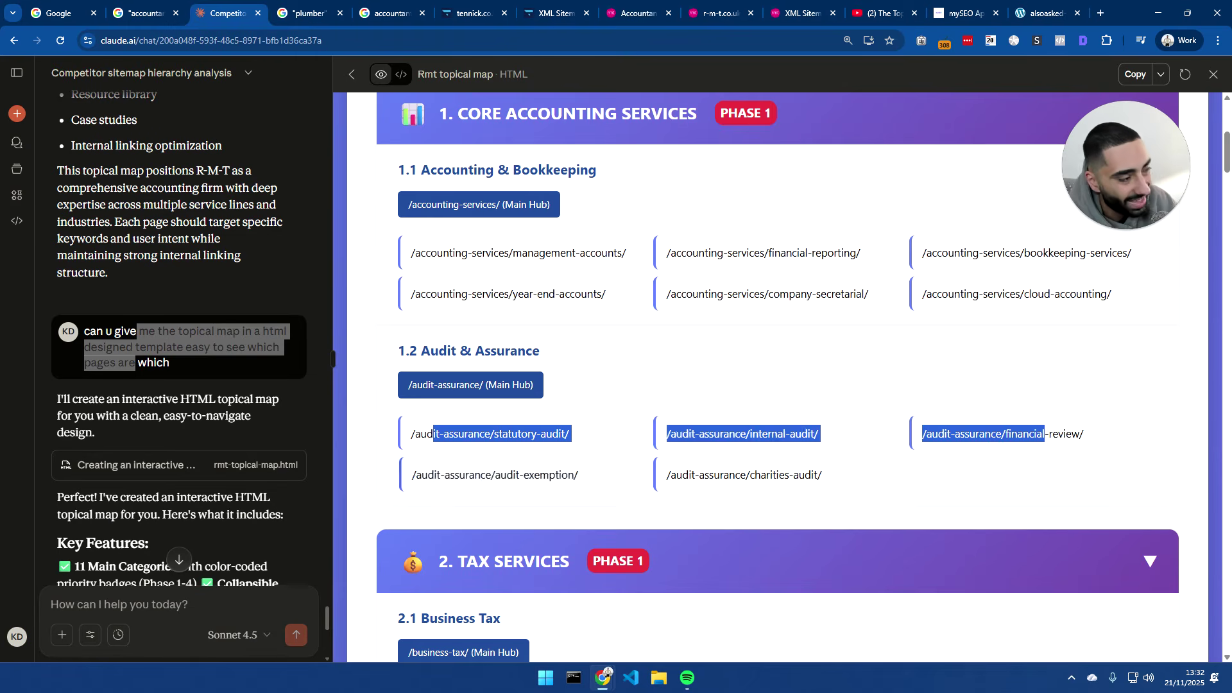
Collapse the Core Accounting Services, Tax Services, Business Advisory and Recovery & Insolvency sections of the topical map
{"action": "scroll", "coordinate": [721, 402], "scroll_direction": "up", "scroll_amount": 4}
{"action": "left_click", "coordinate": [1006, 372]}
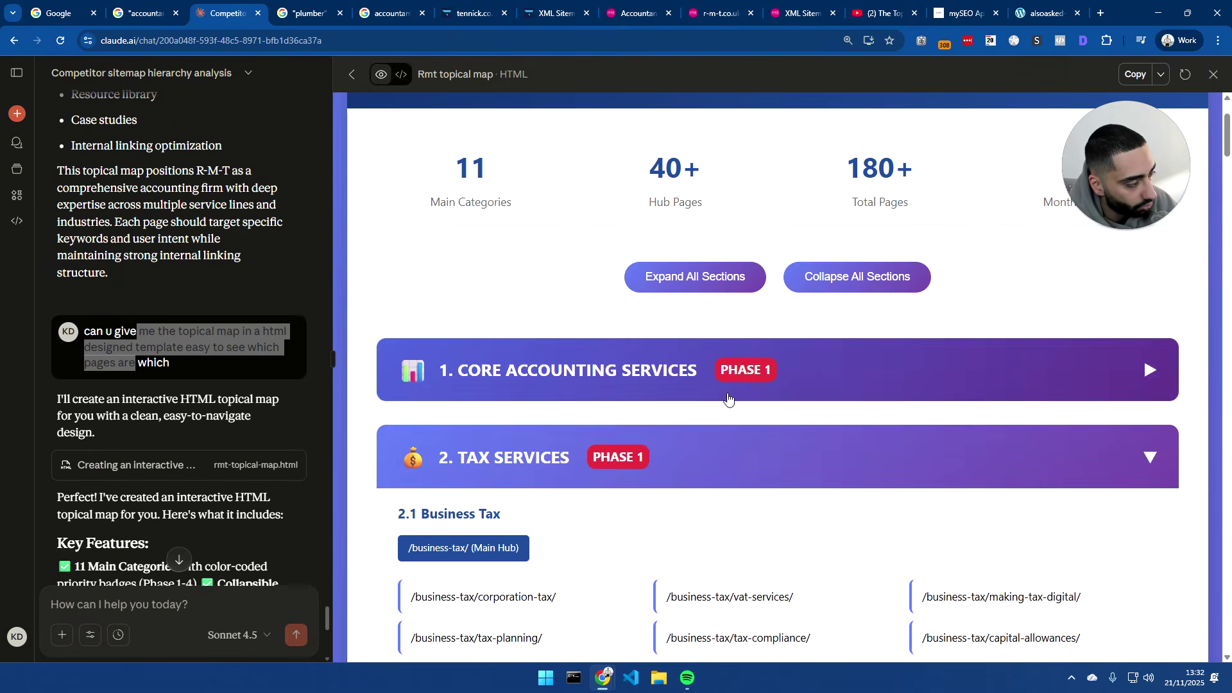
{"action": "left_click", "coordinate": [762, 468]}
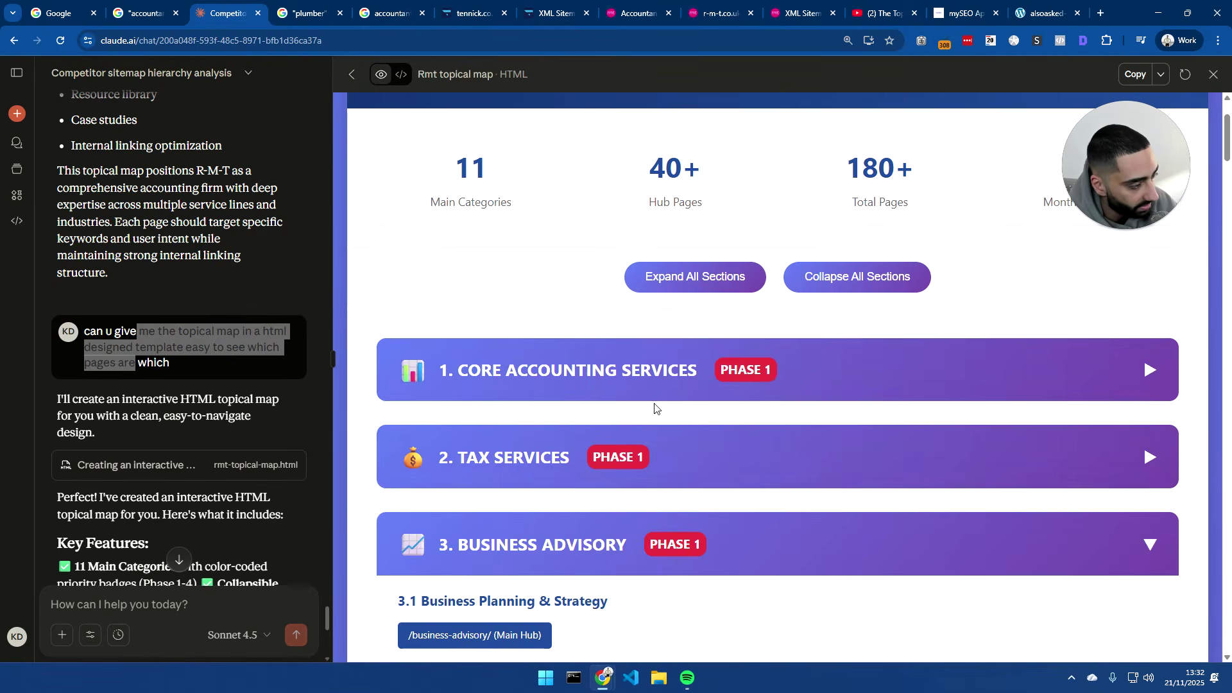
{"action": "scroll", "coordinate": [713, 449], "scroll_direction": "down", "scroll_amount": 3}
{"action": "left_click", "coordinate": [741, 353]}
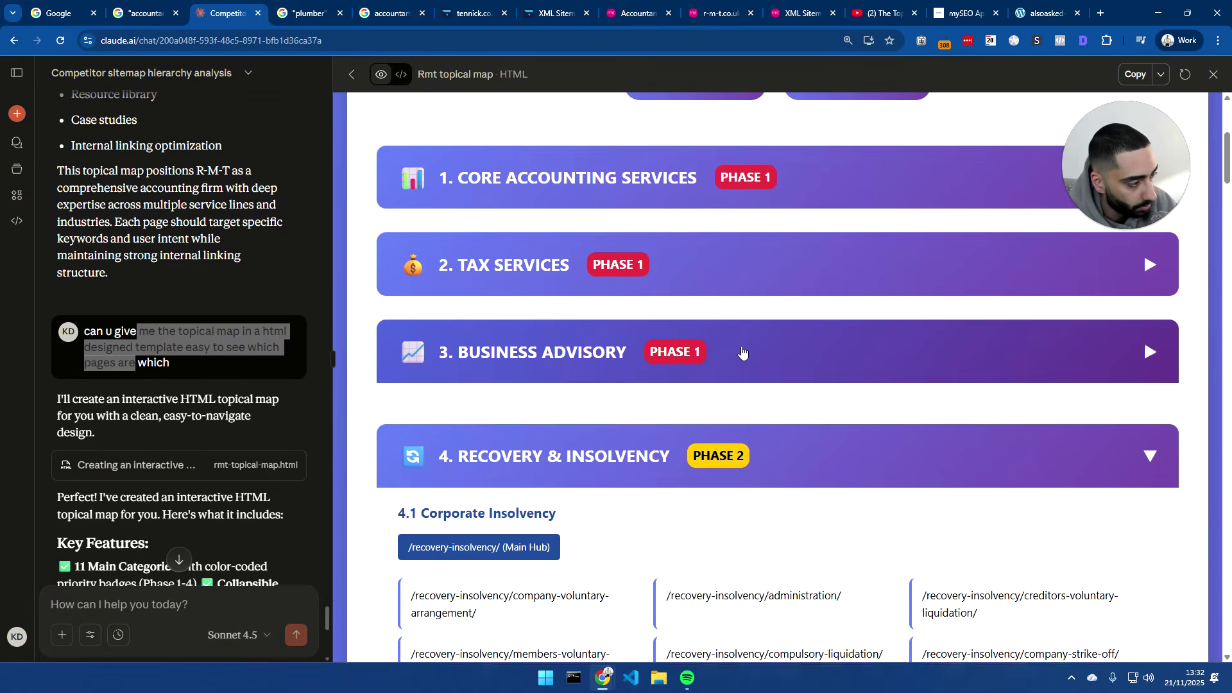
{"action": "scroll", "coordinate": [786, 411], "scroll_direction": "down", "scroll_amount": 2}
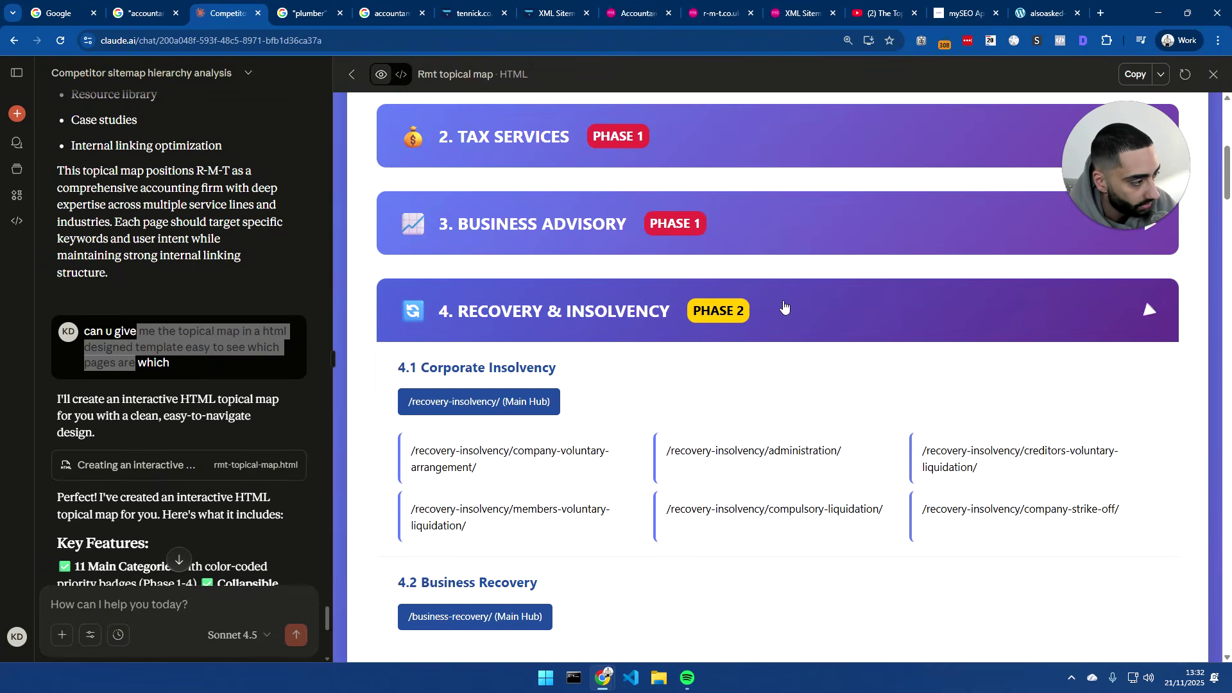
{"action": "left_click", "coordinate": [783, 311]}
Check the Phase 2 months in Claude's reply and collapse the Outsourced Services, Industry Specialists and Business Life Stages sections
{"action": "scroll", "coordinate": [181, 414], "scroll_direction": "down", "scroll_amount": 7}
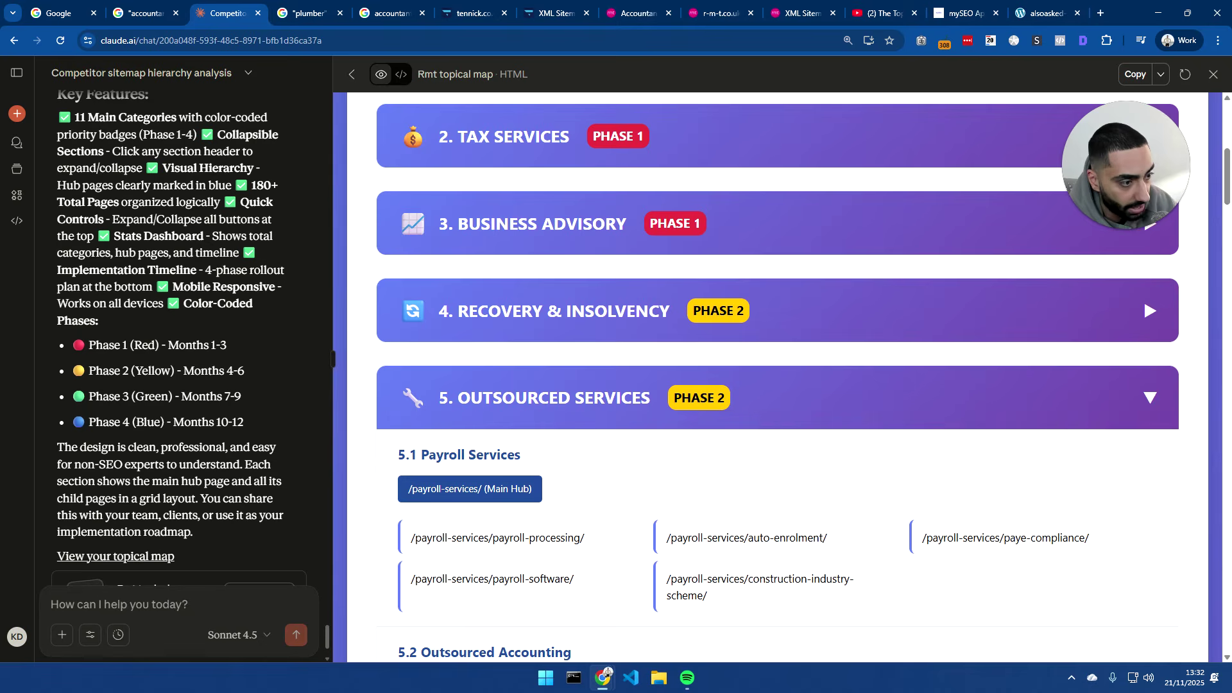
{"action": "left_click_drag", "start_coordinate": [201, 371], "coordinate": [245, 371]}
{"action": "scroll", "coordinate": [616, 398], "scroll_direction": "down", "scroll_amount": 2}
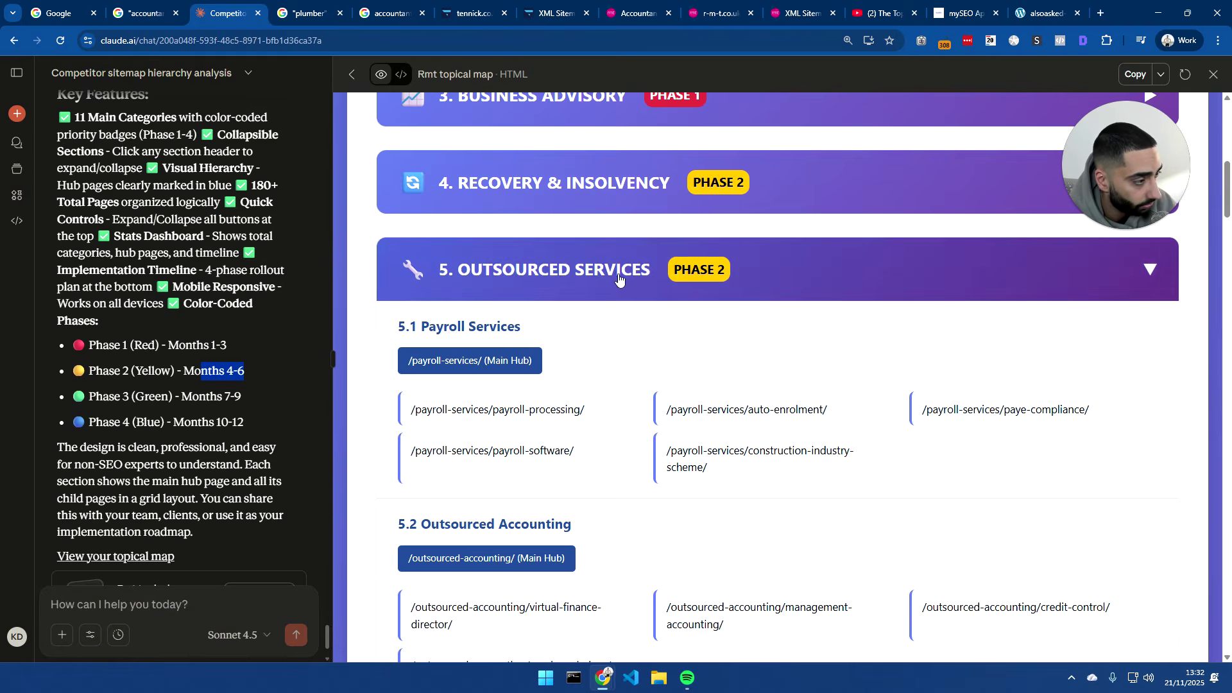
{"action": "left_click", "coordinate": [616, 277]}
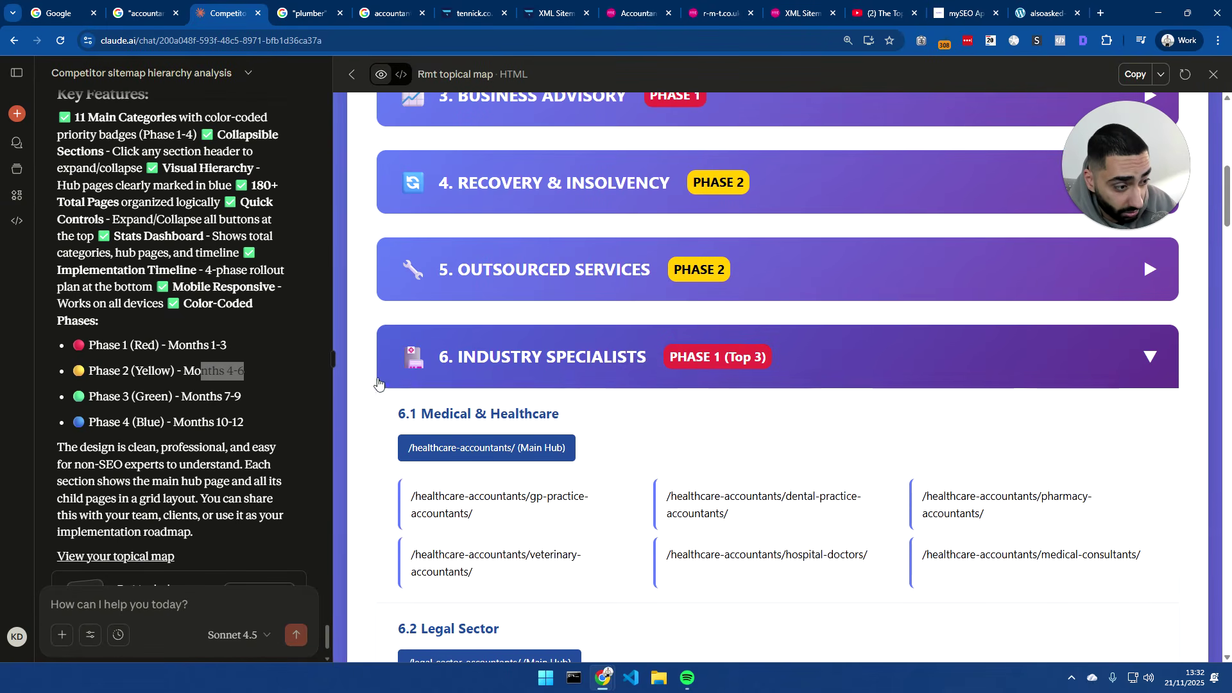
{"action": "left_click", "coordinate": [571, 358]}
{"action": "left_click", "coordinate": [551, 443]}
Look through the map from Wealth Management to Forensic & Specialist Services and review the four color-coded phases in Claude's reply
{"action": "scroll", "coordinate": [615, 348], "scroll_direction": "down", "scroll_amount": 10}
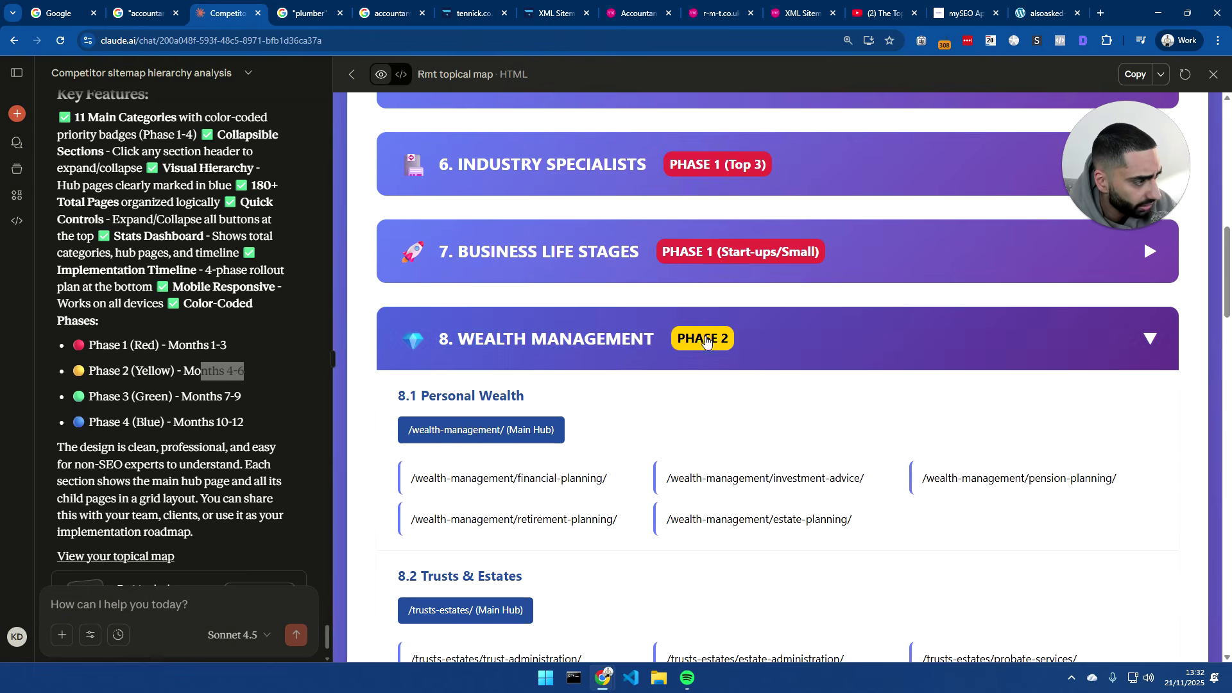
{"action": "scroll", "coordinate": [615, 348], "scroll_direction": "down", "scroll_amount": 9}
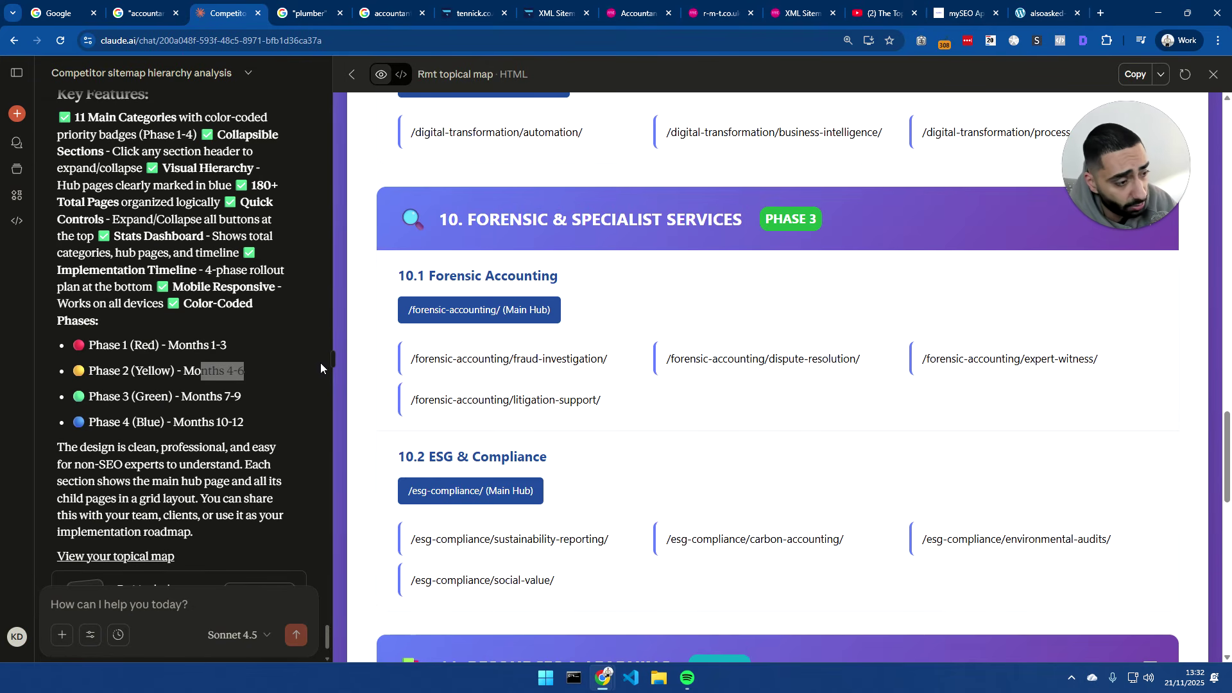
{"action": "left_click_drag", "start_coordinate": [332, 359], "coordinate": [427, 359]}
{"action": "left_click_drag", "start_coordinate": [251, 352], "coordinate": [73, 276]}
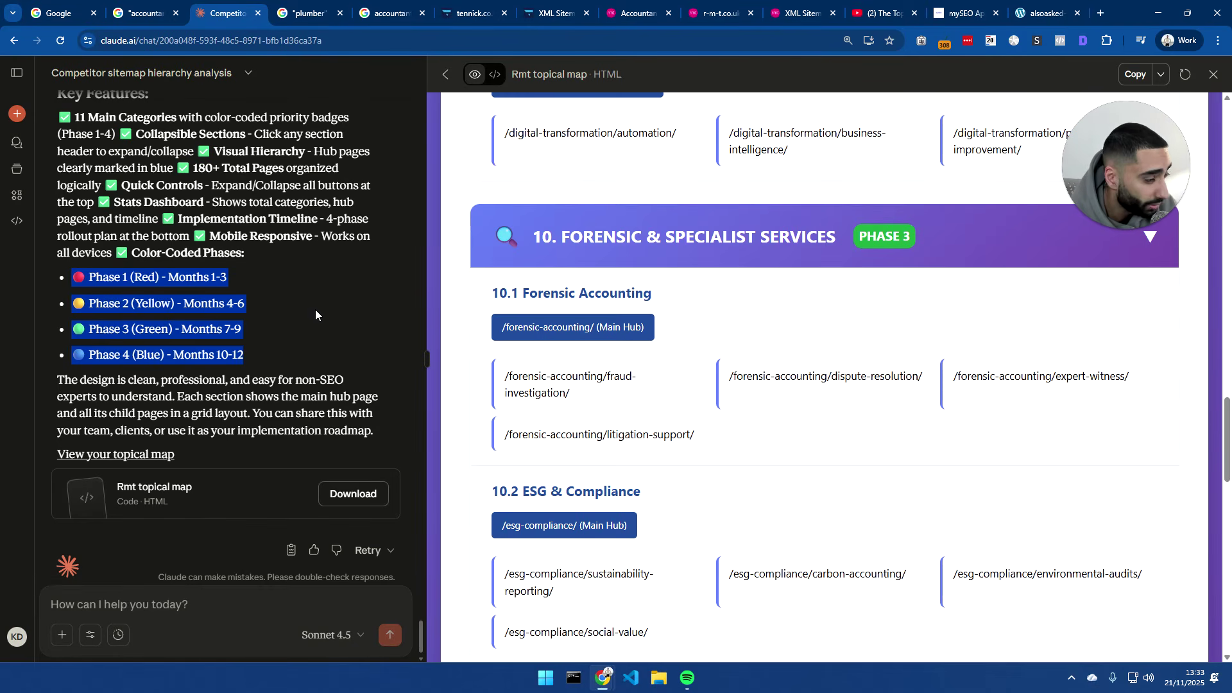
Widen the topical map preview slightly and collapse its Forensic & Specialist Services and Resources & Learning sections
{"action": "left_click_drag", "start_coordinate": [427, 322], "coordinate": [394, 322]}
{"action": "left_click", "coordinate": [720, 241]}
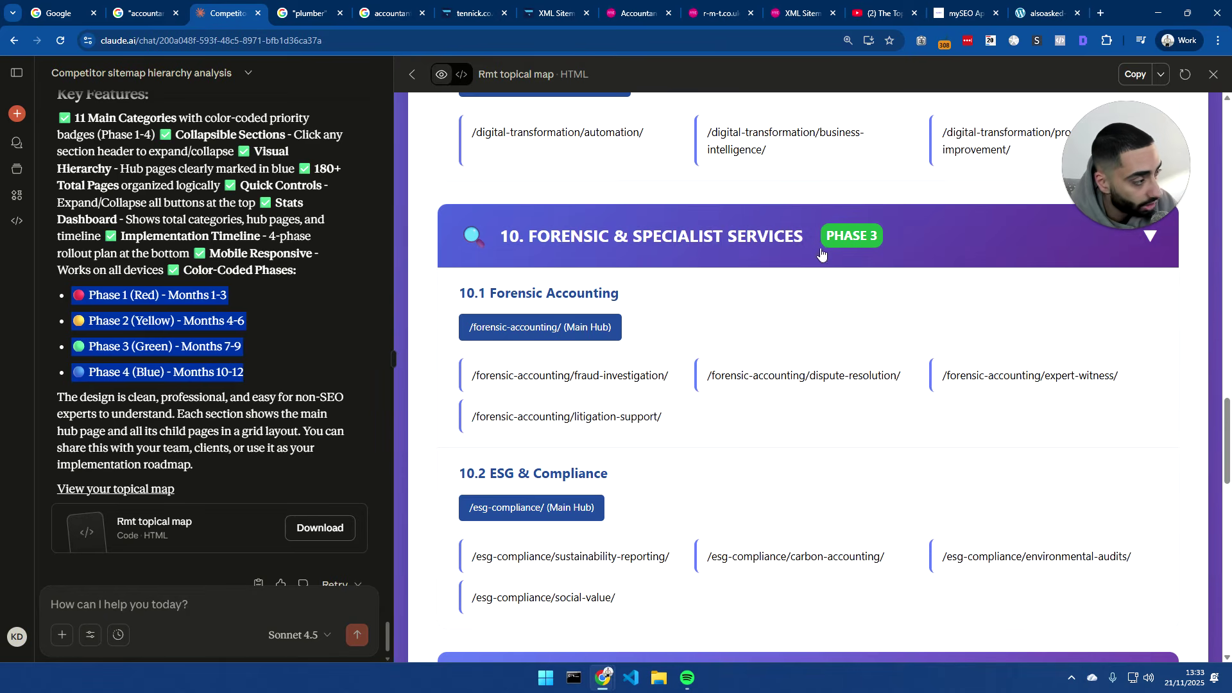
{"action": "left_click", "coordinate": [645, 322]}
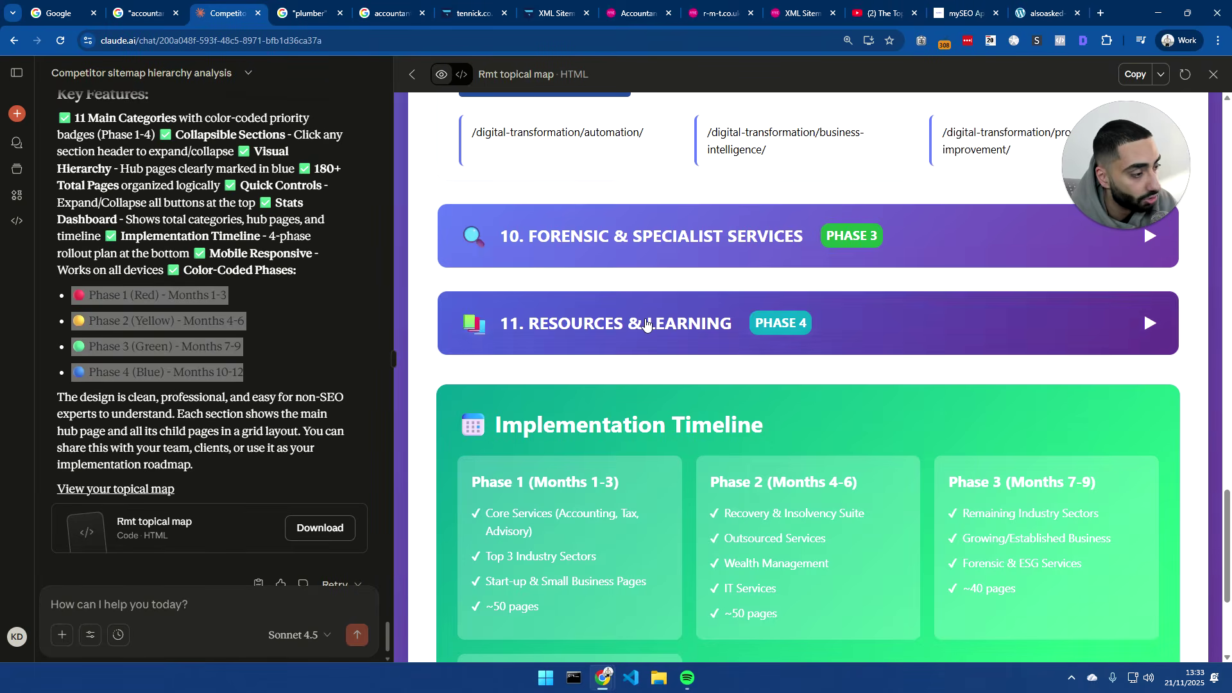
Collapse the IT & Technology Services and Wealth Management sections of the topical map
{"action": "scroll", "coordinate": [626, 380], "scroll_direction": "up", "scroll_amount": 9}
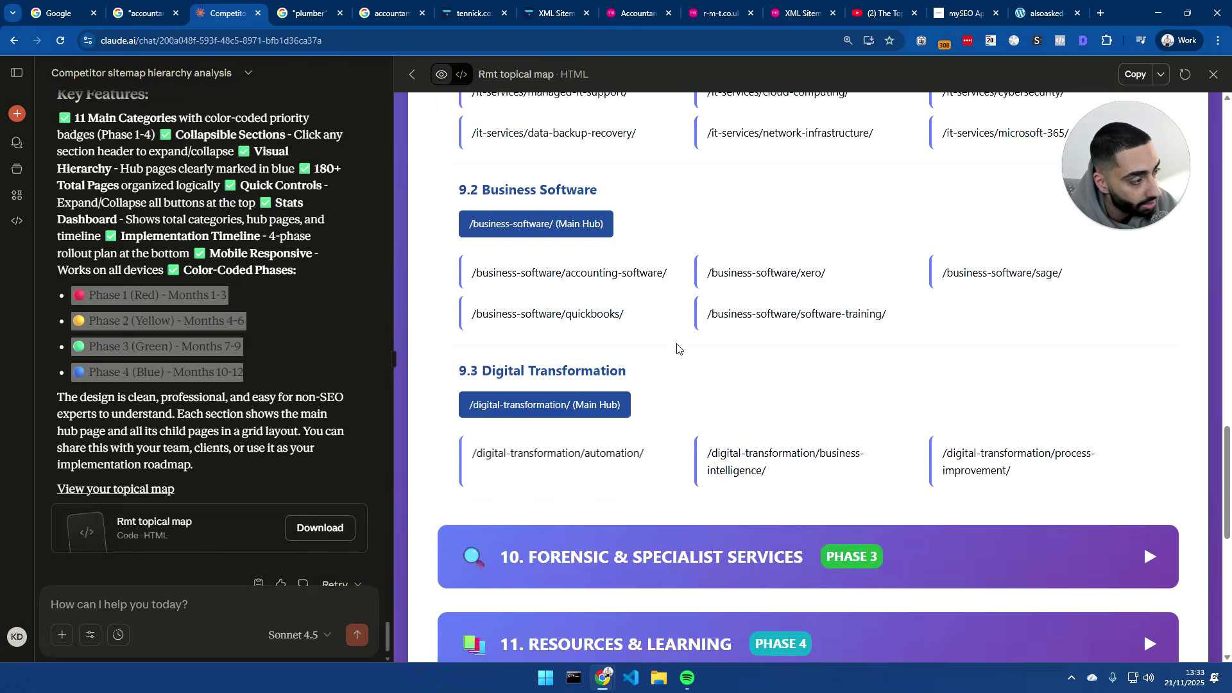
{"action": "left_click", "coordinate": [664, 222]}
{"action": "scroll", "coordinate": [668, 272], "scroll_direction": "up", "scroll_amount": 6}
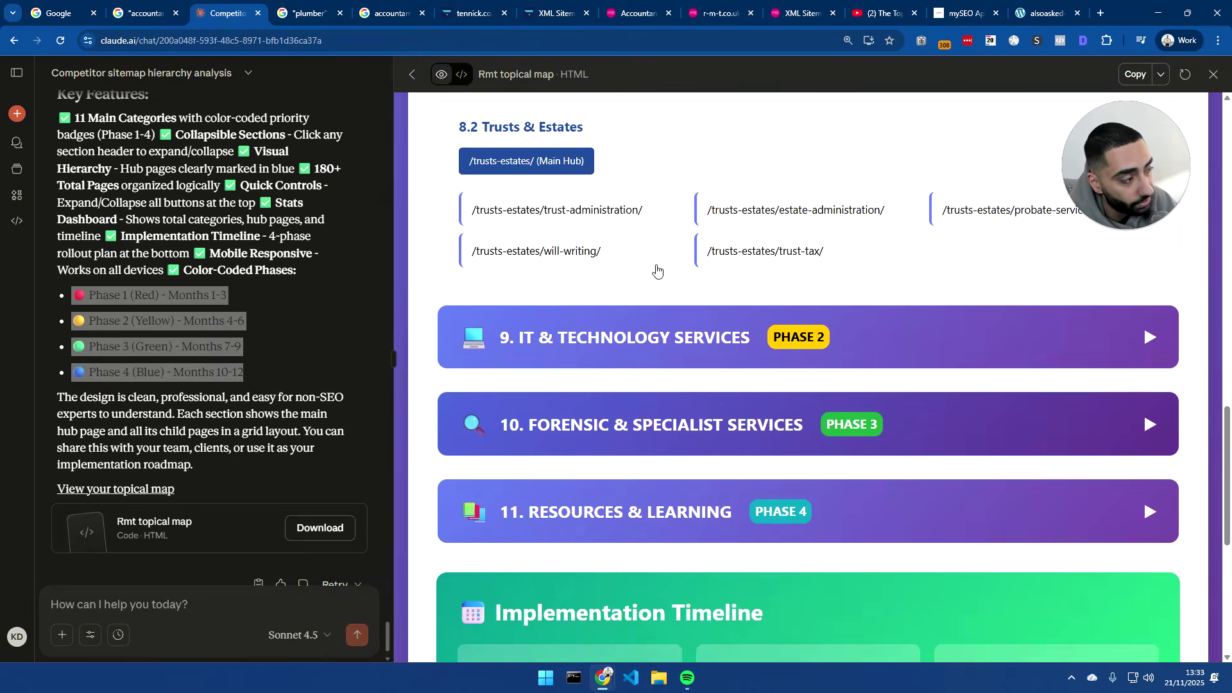
{"action": "scroll", "coordinate": [665, 299], "scroll_direction": "up", "scroll_amount": 3}
{"action": "left_click", "coordinate": [581, 343]}
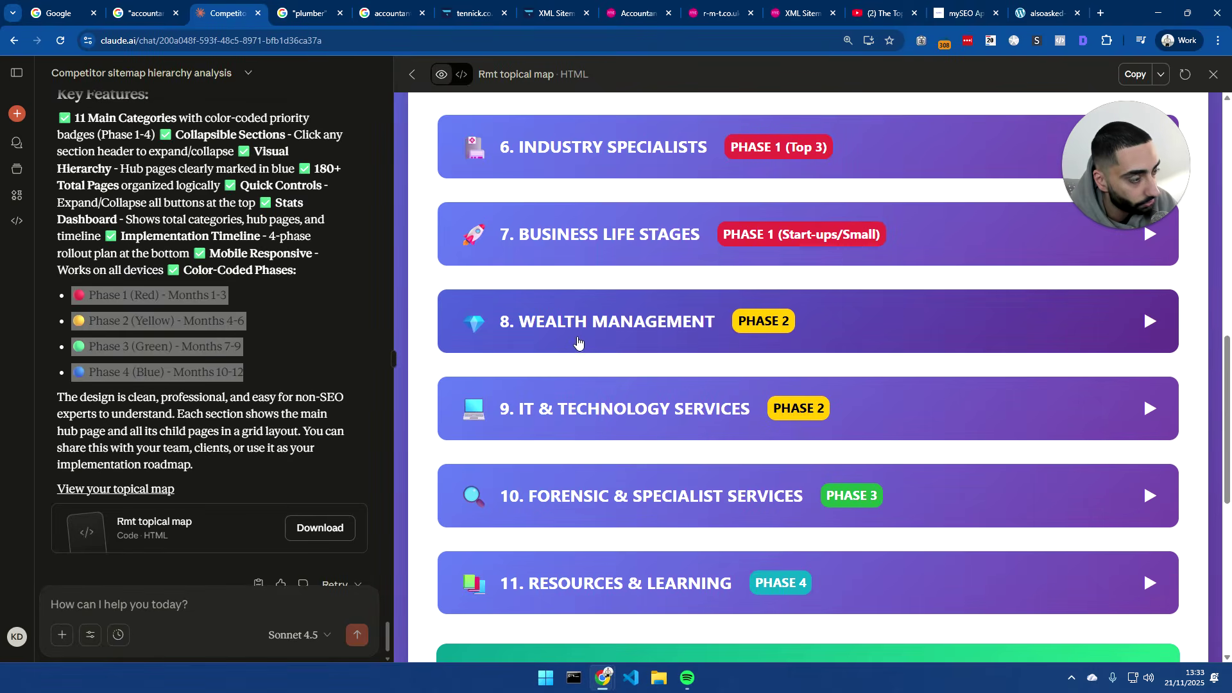
Look over the collapsed sections and highlight Phases 1 to 3 in the Implementation Timeline while reviewing all four phases
{"action": "scroll", "coordinate": [578, 340], "scroll_direction": "up", "scroll_amount": 2}
{"action": "scroll", "coordinate": [578, 341], "scroll_direction": "up", "scroll_amount": 6}
{"action": "scroll", "coordinate": [579, 341], "scroll_direction": "down", "scroll_amount": 15}
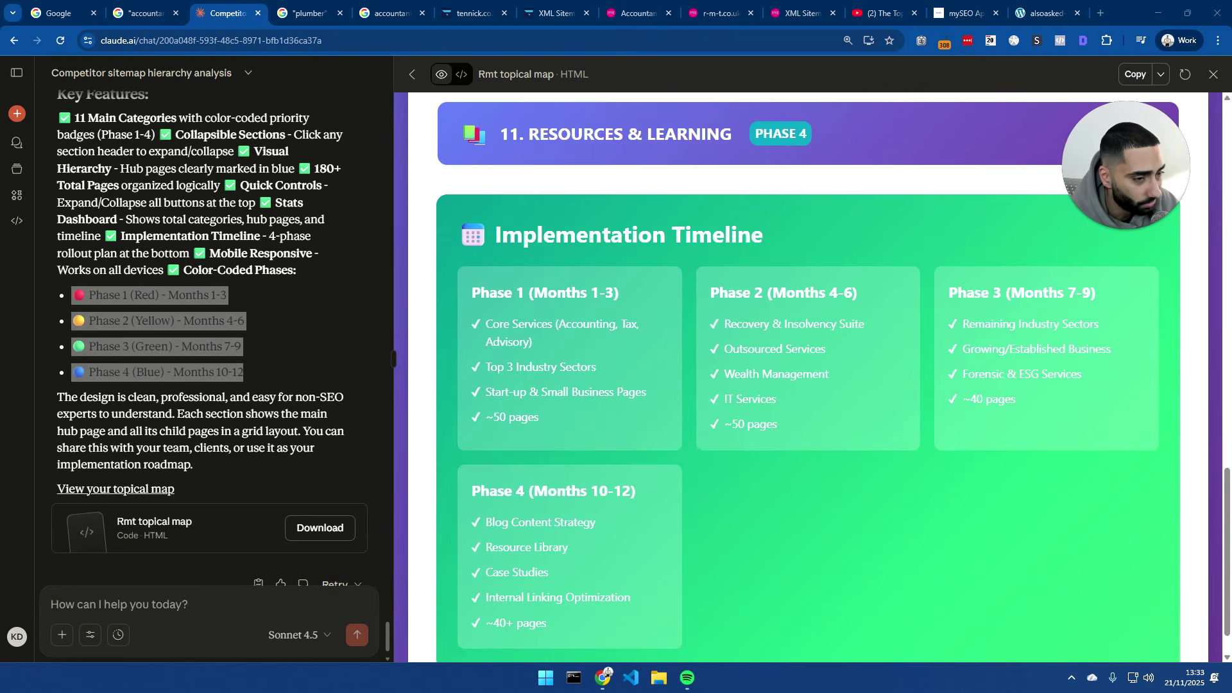
{"action": "left_click_drag", "start_coordinate": [490, 293], "coordinate": [988, 419]}
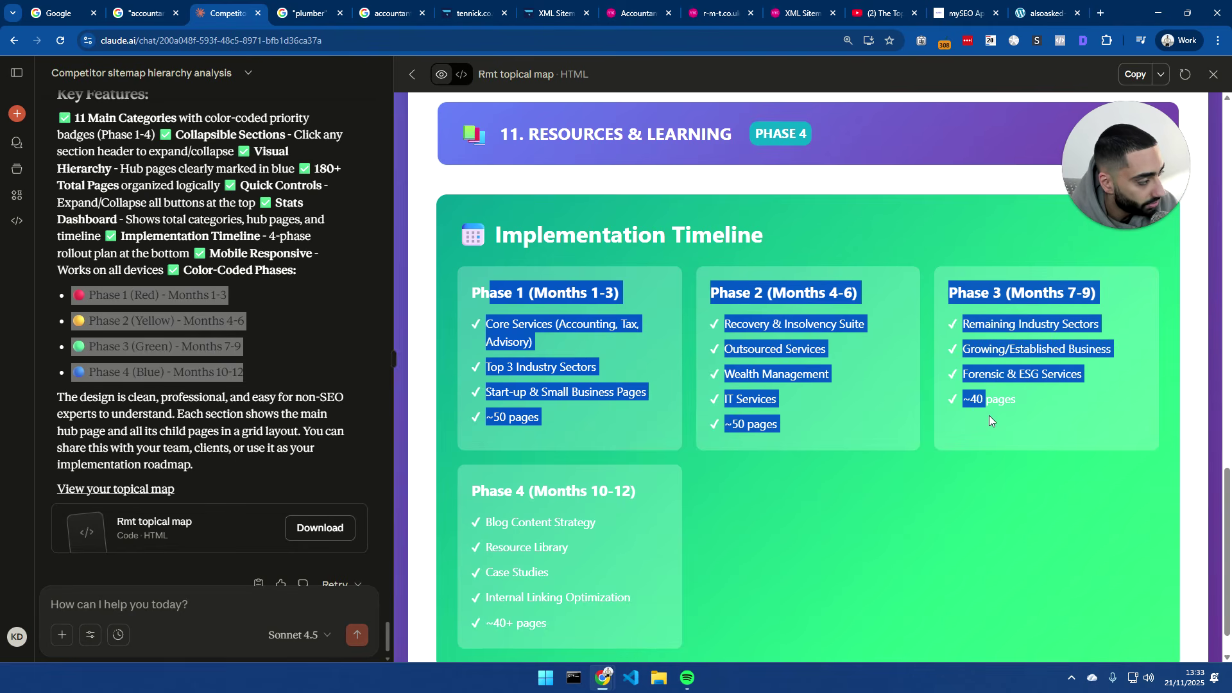
{"action": "scroll", "coordinate": [594, 444], "scroll_direction": "down", "scroll_amount": 1}
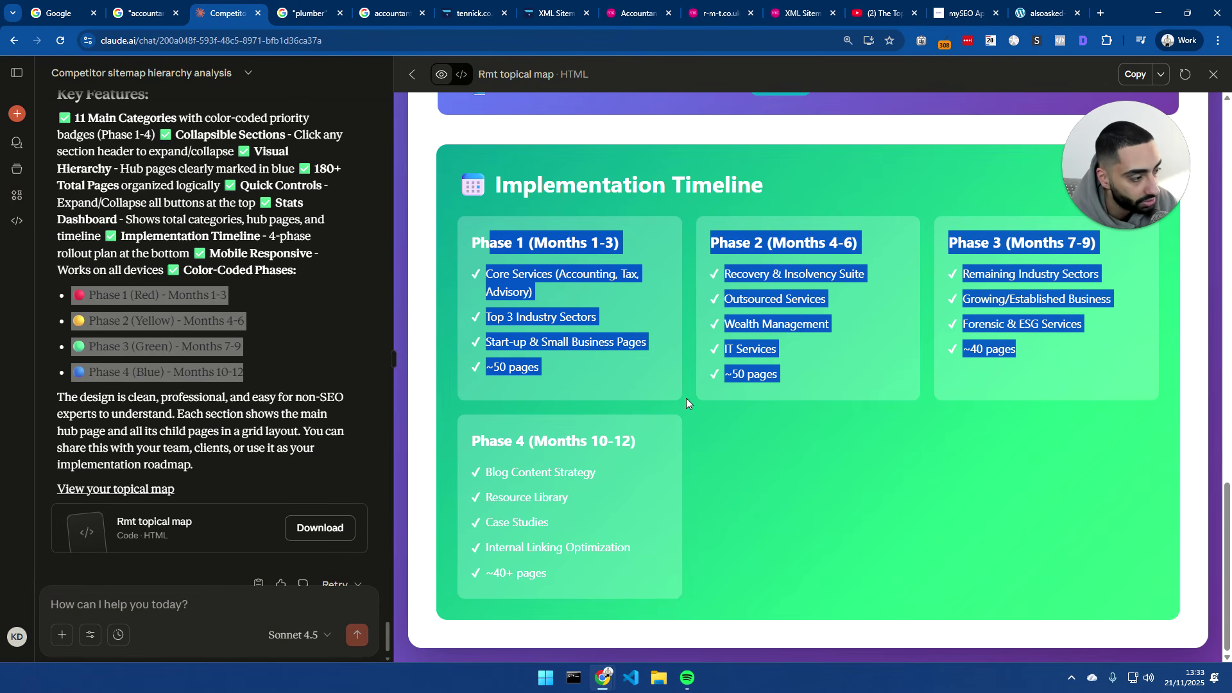
Expand all sections of the topical map for a quick look and collapse them all again
{"action": "scroll", "coordinate": [775, 435], "scroll_direction": "up", "scroll_amount": 15}
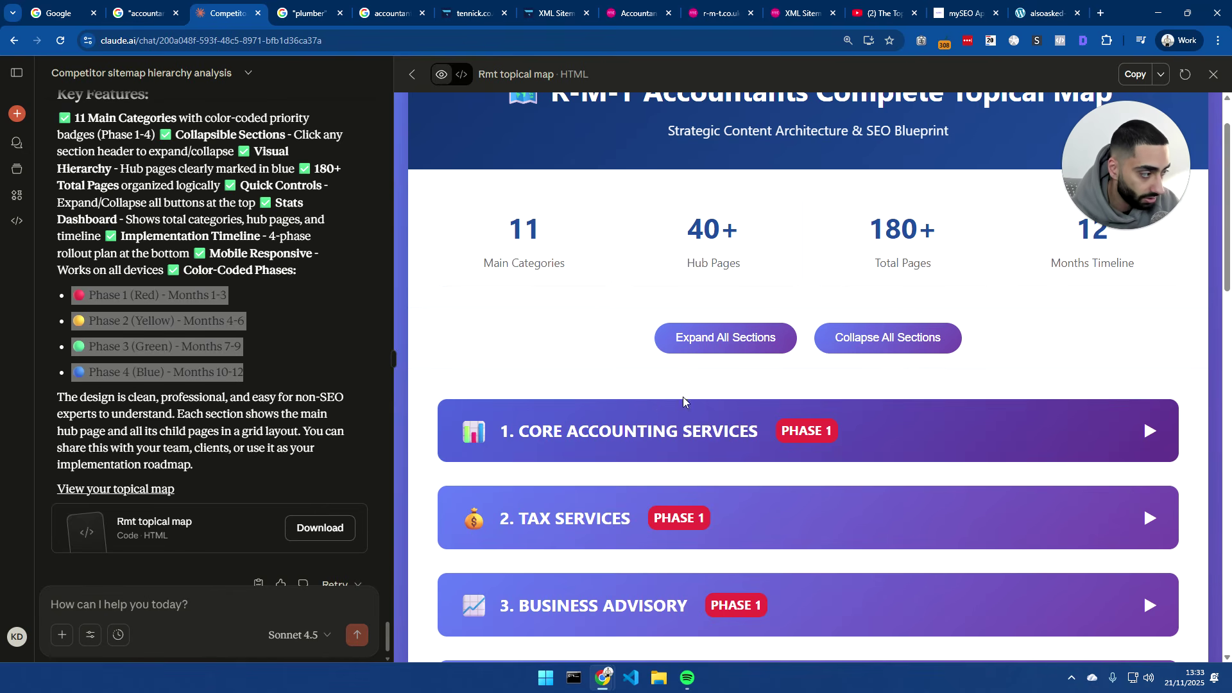
{"action": "left_click", "coordinate": [722, 346]}
{"action": "scroll", "coordinate": [627, 457], "scroll_direction": "down", "scroll_amount": 4}
{"action": "scroll", "coordinate": [676, 440], "scroll_direction": "up", "scroll_amount": 4}
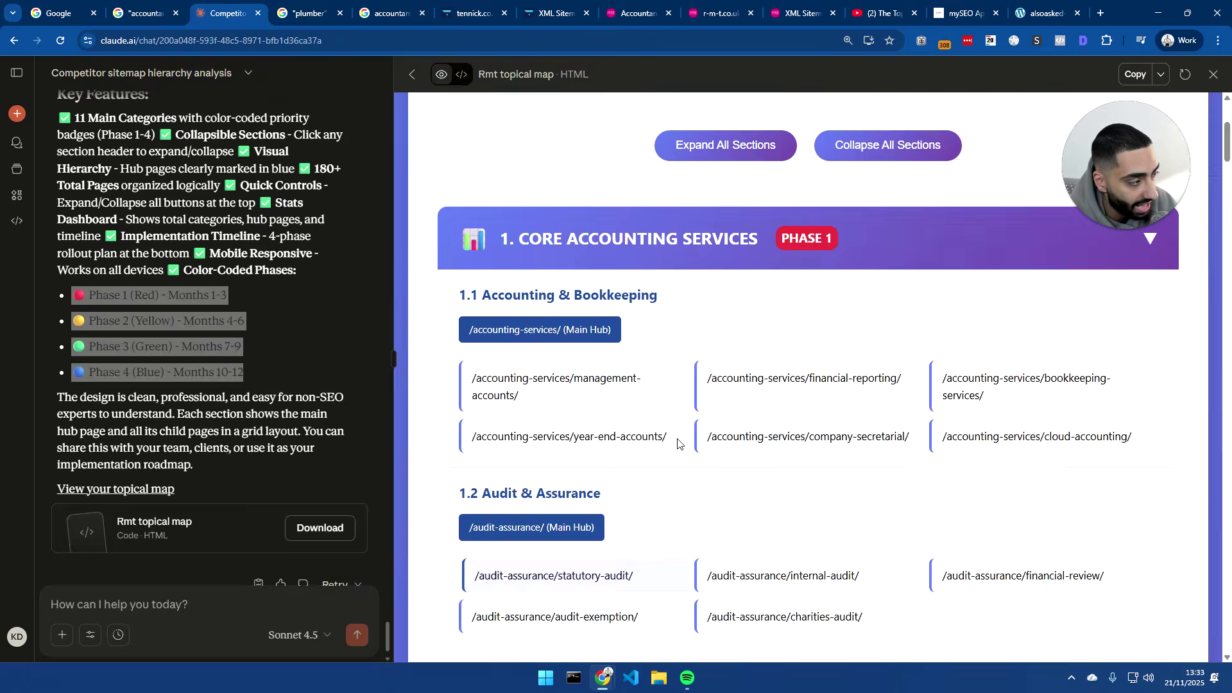
{"action": "left_click", "coordinate": [863, 353]}
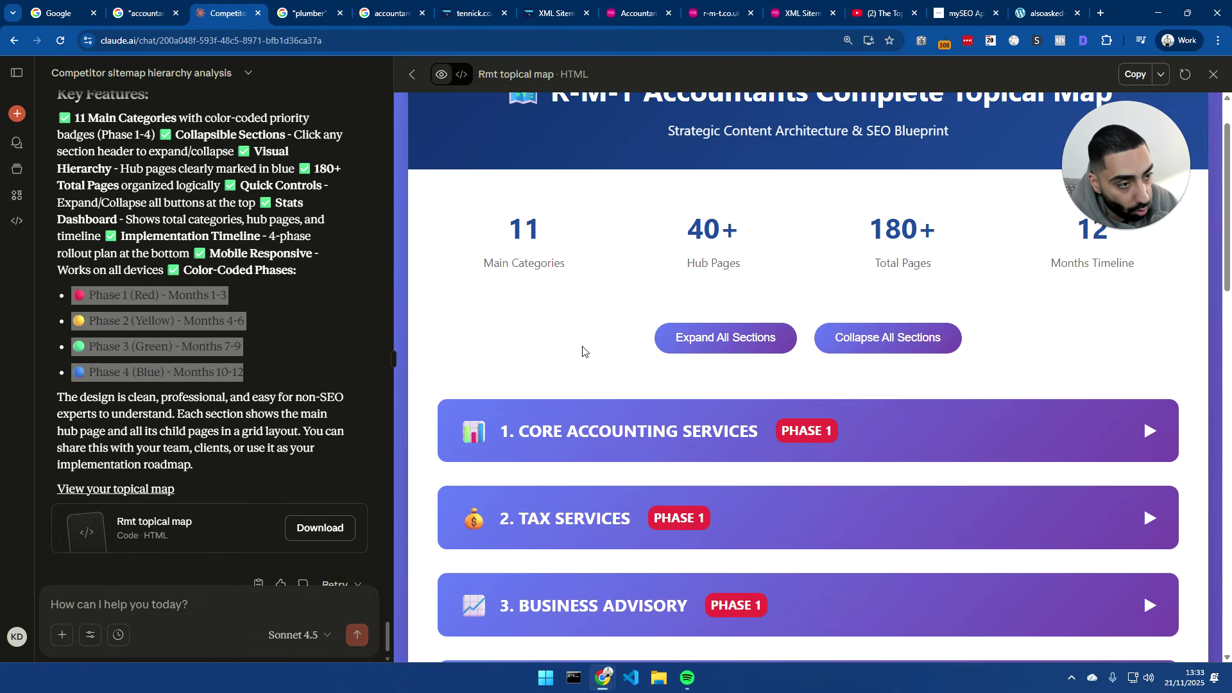
Check the collapsed section list and the Implementation Timeline once more
{"action": "scroll", "coordinate": [596, 346], "scroll_direction": "down", "scroll_amount": 2}
{"action": "scroll", "coordinate": [616, 343], "scroll_direction": "down", "scroll_amount": 13}
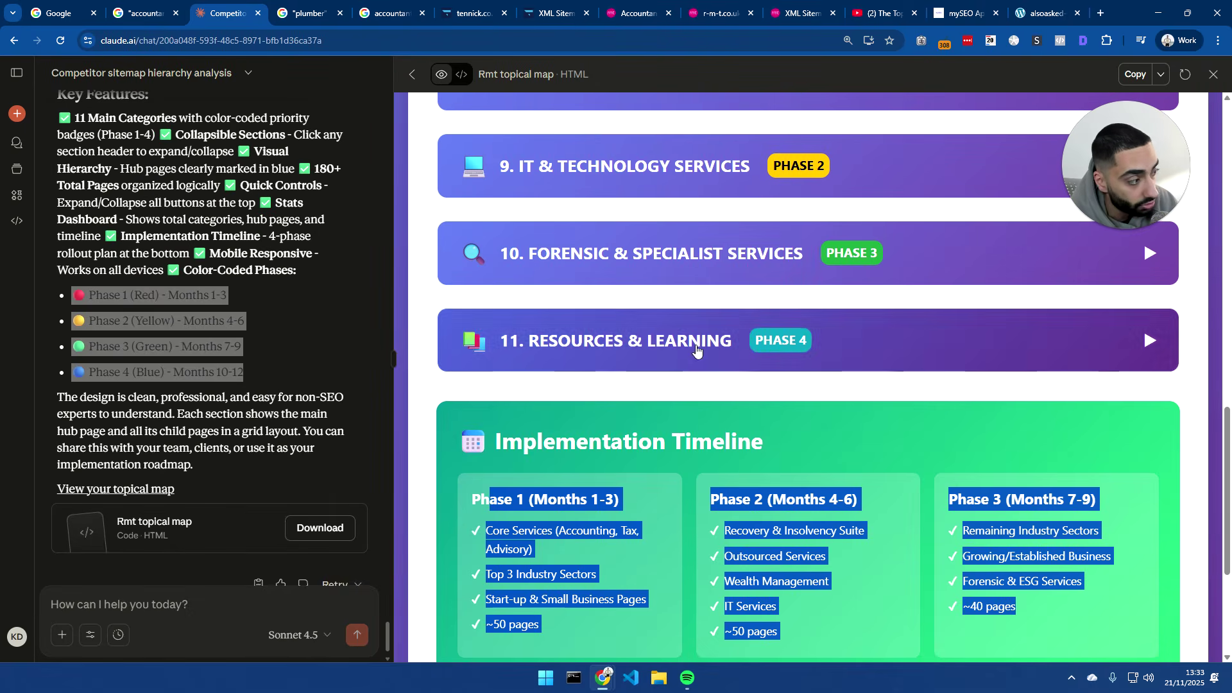
{"action": "scroll", "coordinate": [700, 380], "scroll_direction": "down", "scroll_amount": 4}
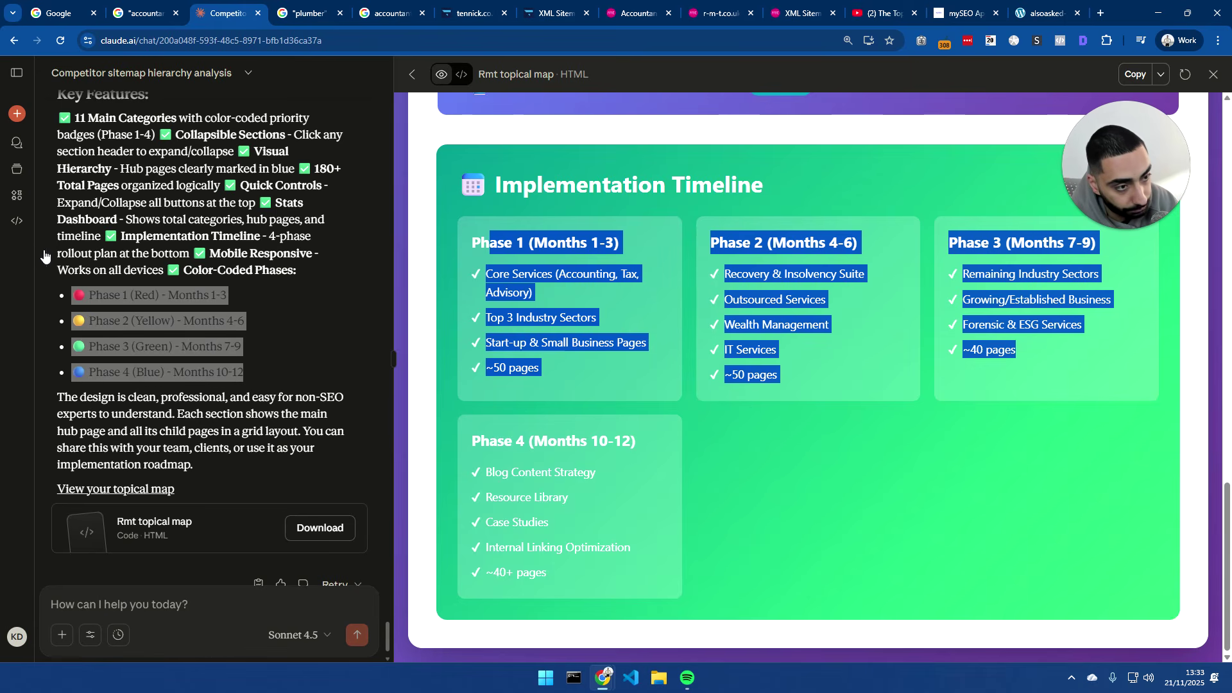
Move the plumber sitemap search tab ahead of the Claude chat, highlight its full query and enlarge the page
{"action": "left_click_drag", "start_coordinate": [306, 13], "coordinate": [247, 12]}
{"action": "key", "text": "ctrl+shift+Left"}
{"action": "key", "text": "ctrl+shift+Left"}
{"action": "key", "text": "ctrl+shift+Left"}
{"action": "key", "text": "ctrl+shift+Left"}
{"action": "key", "text": "ctrl+shift+Left"}
{"action": "key", "text": "ctrl+shift+Left"}
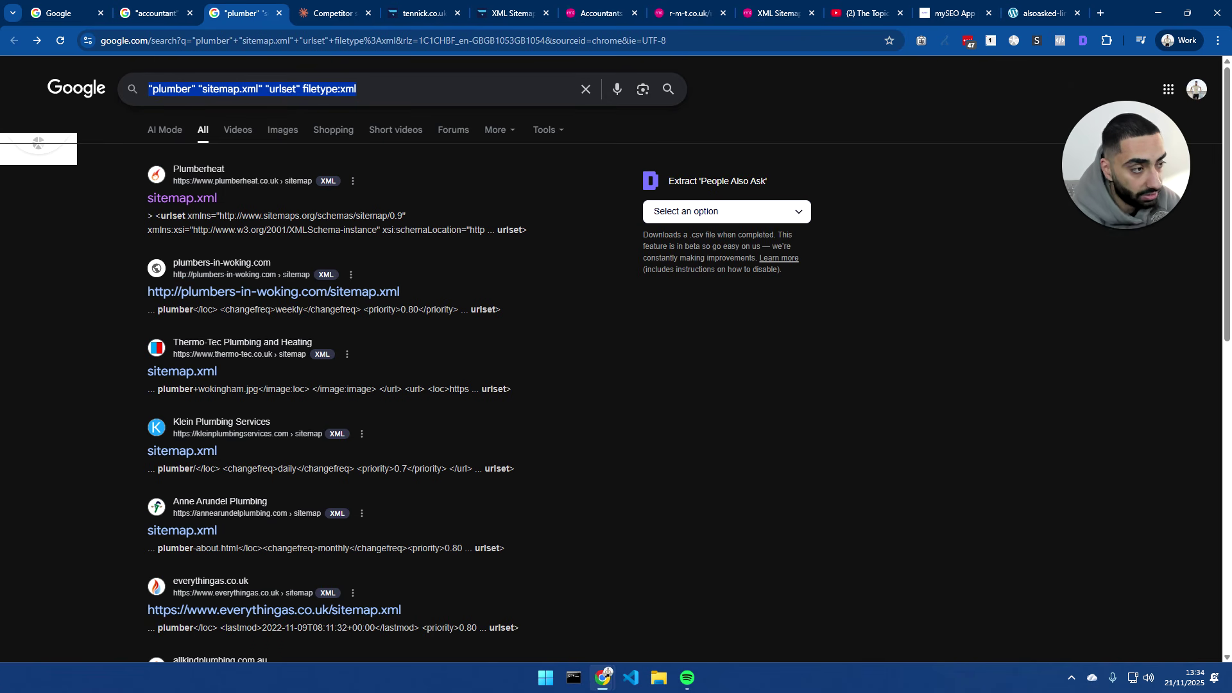
{"action": "key", "text": "ctrl+plus"}
{"action": "key", "text": "ctrl+plus"}
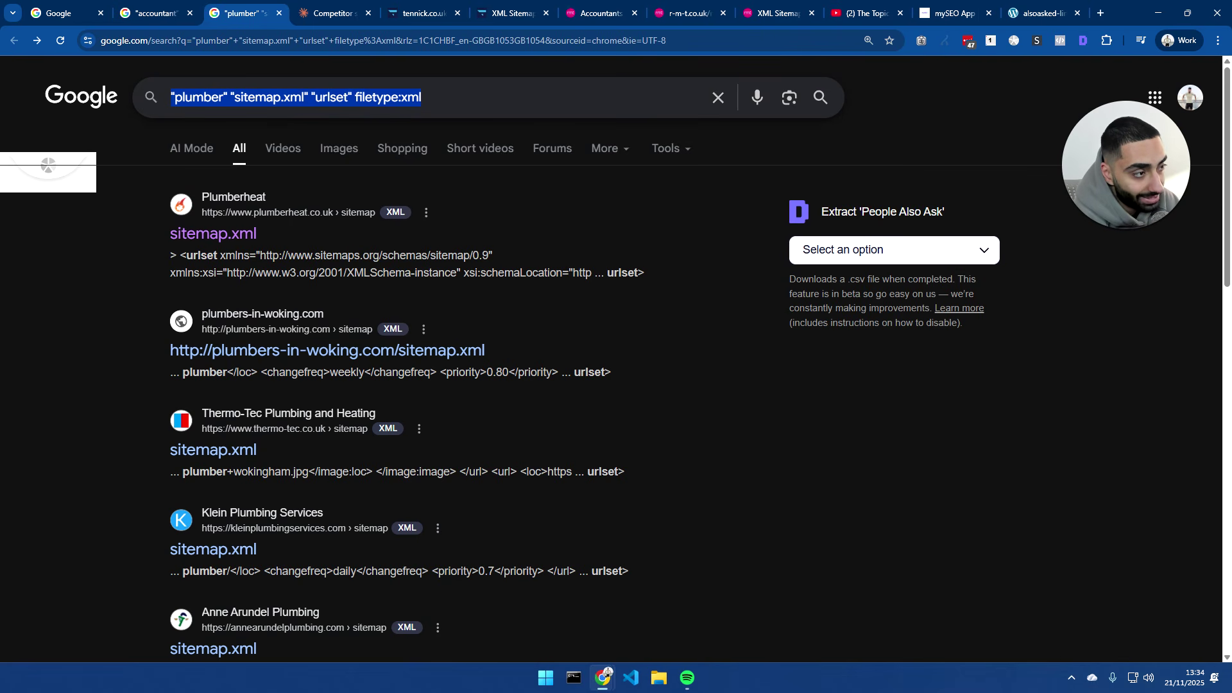
{"action": "key", "text": "End"}
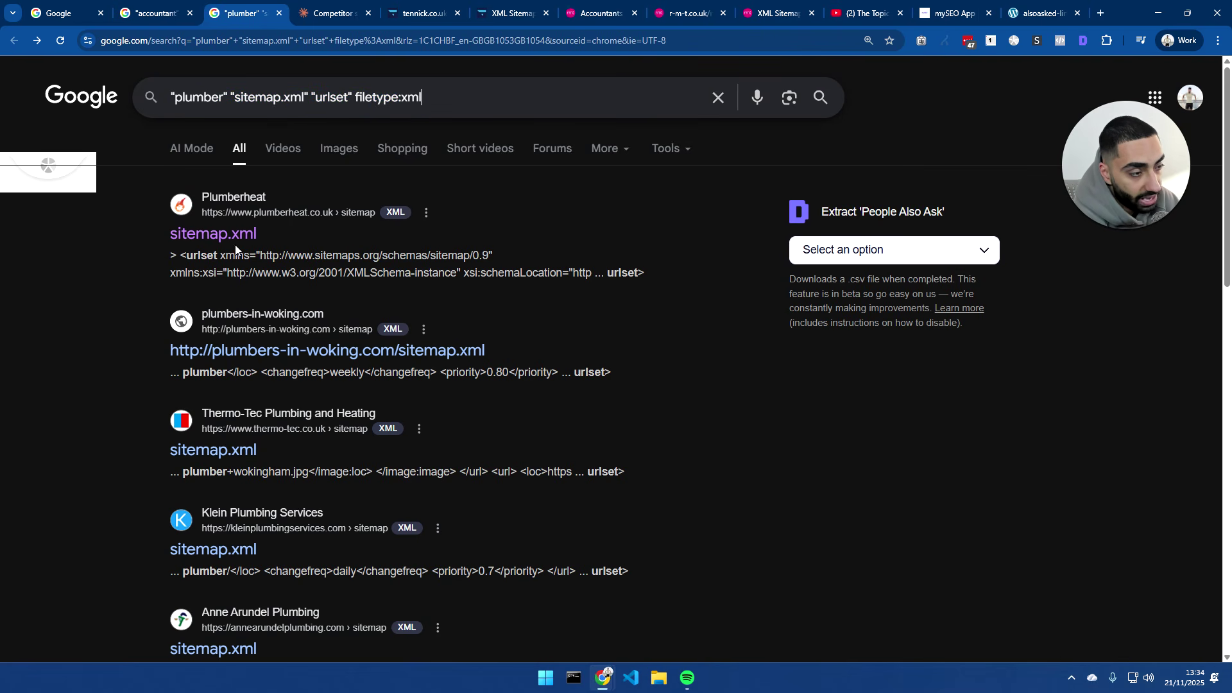
Open the Plumberheat sitemap.xml result in a new tab, view its URLs and return to the plumber search results
{"action": "middle_click", "coordinate": [221, 234]}
{"action": "left_click", "coordinate": [299, 5]}
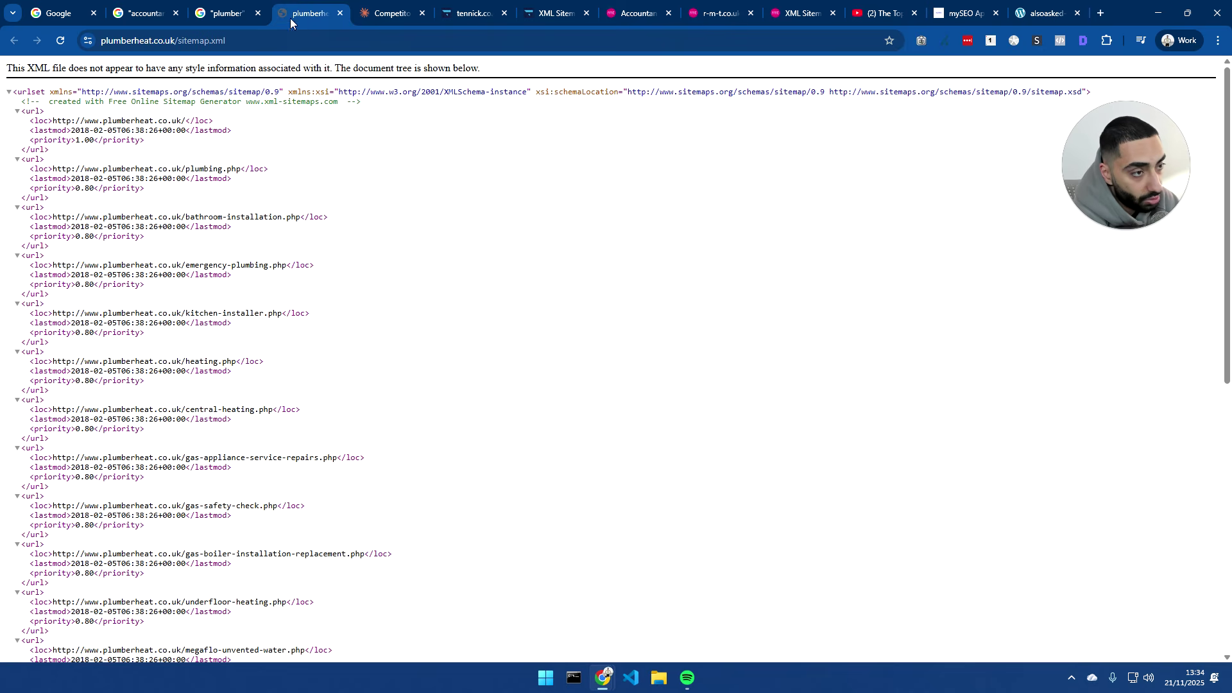
{"action": "left_click", "coordinate": [225, 13]}
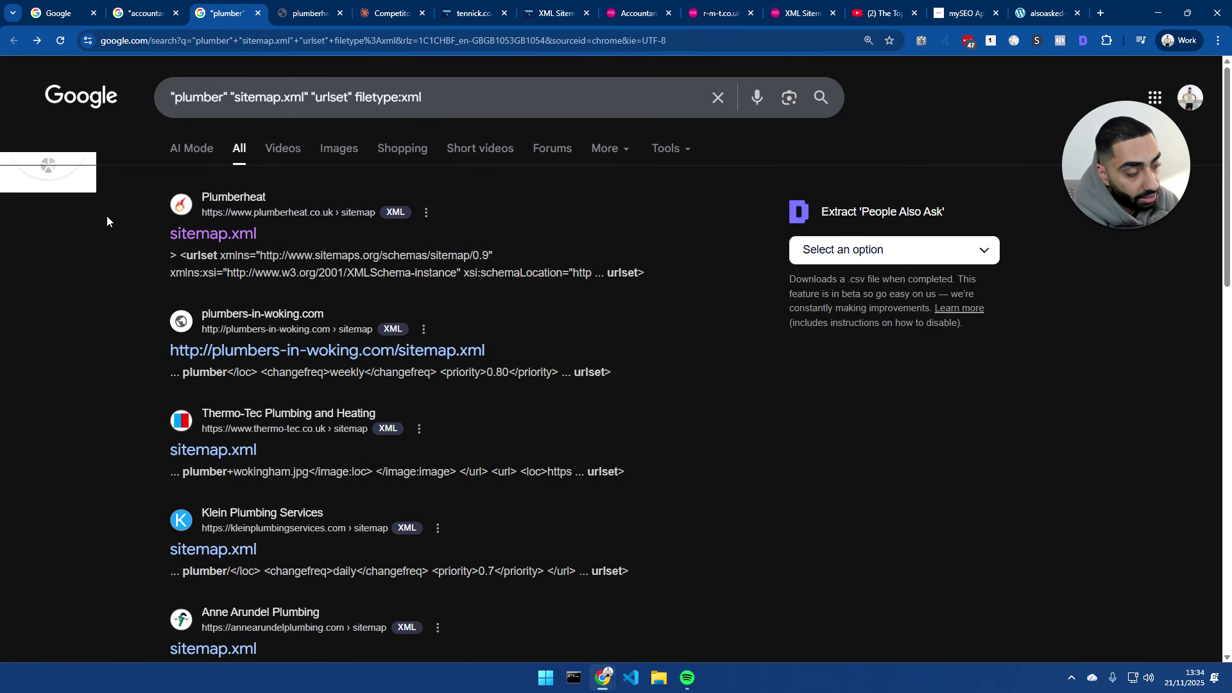
Revisit the accountant sitemap search results, restore their normal zoom and switch to the mySEO app website
{"action": "left_click", "coordinate": [145, 13]}
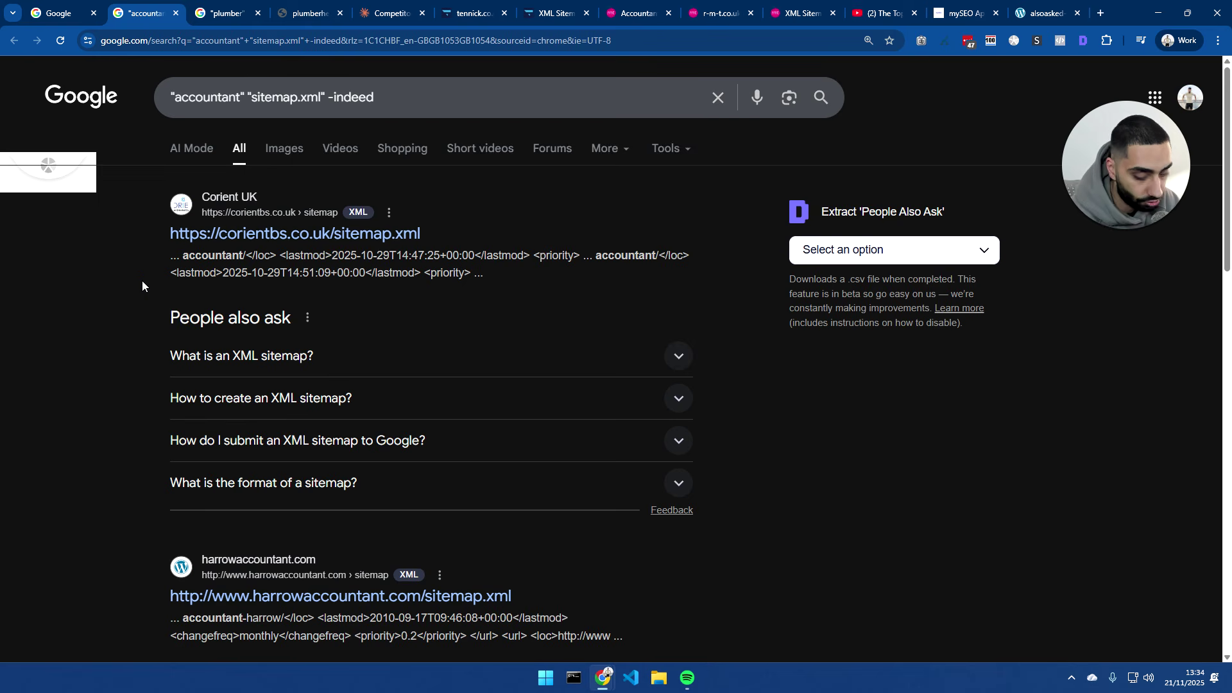
{"action": "key", "text": "ctrl+minus"}
{"action": "key", "text": "ctrl+minus"}
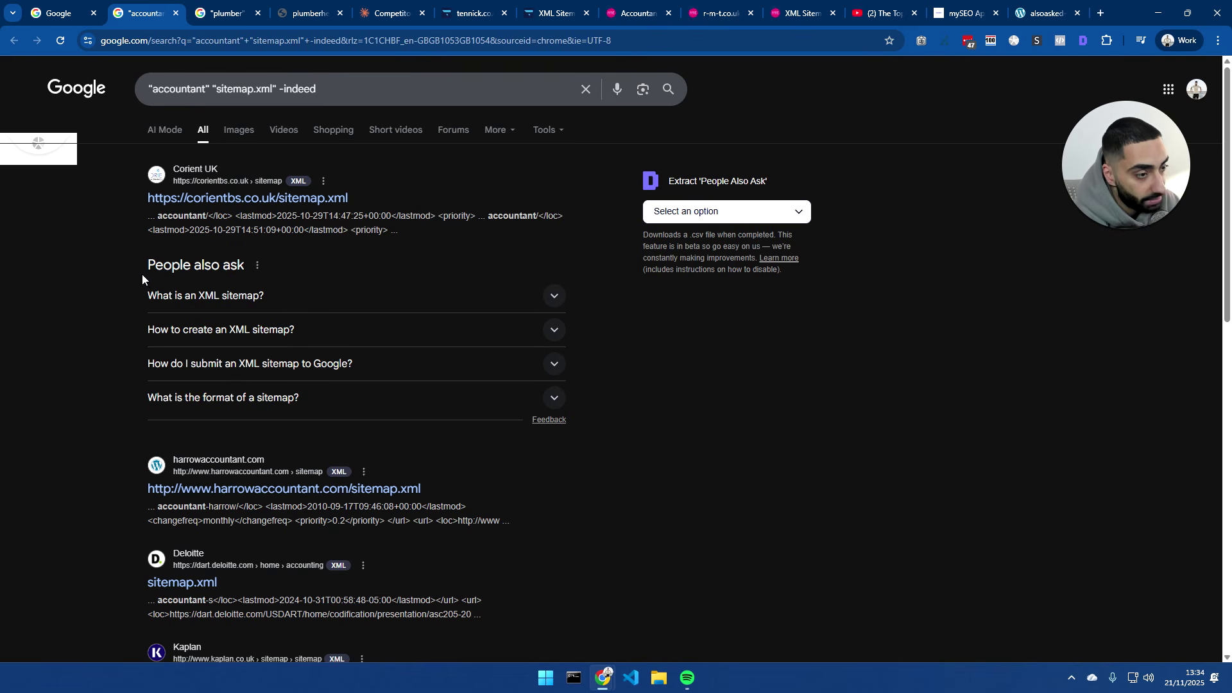
{"action": "key", "text": "ctrl+7"}
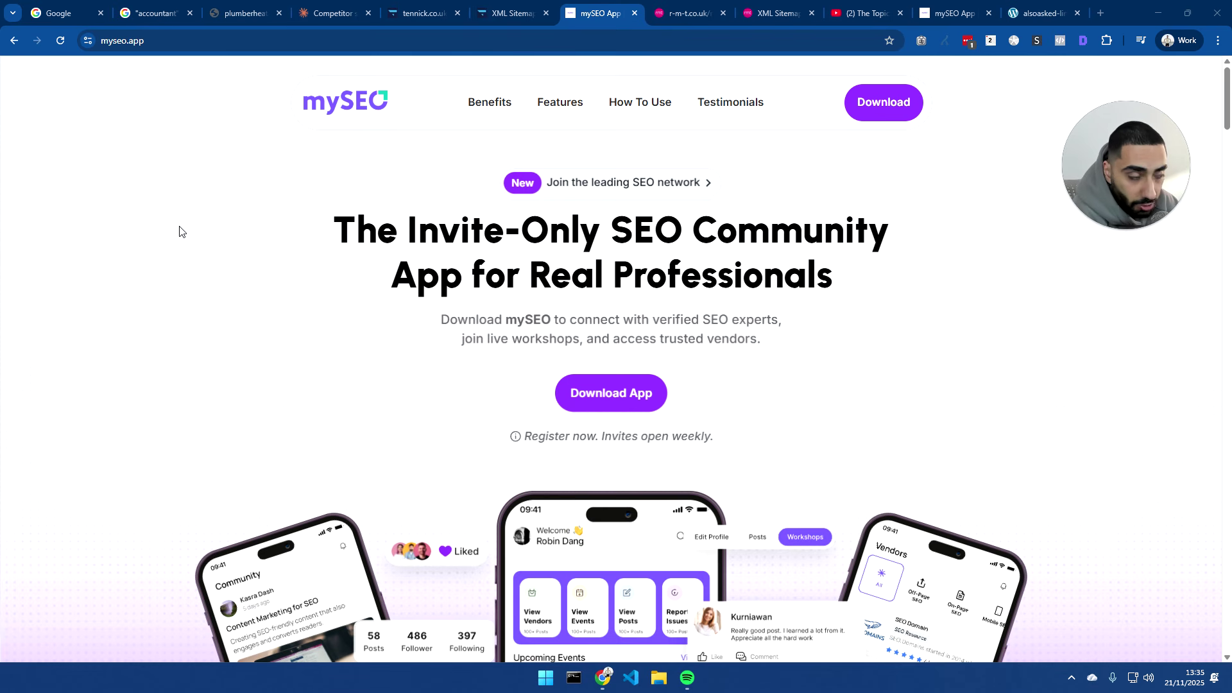